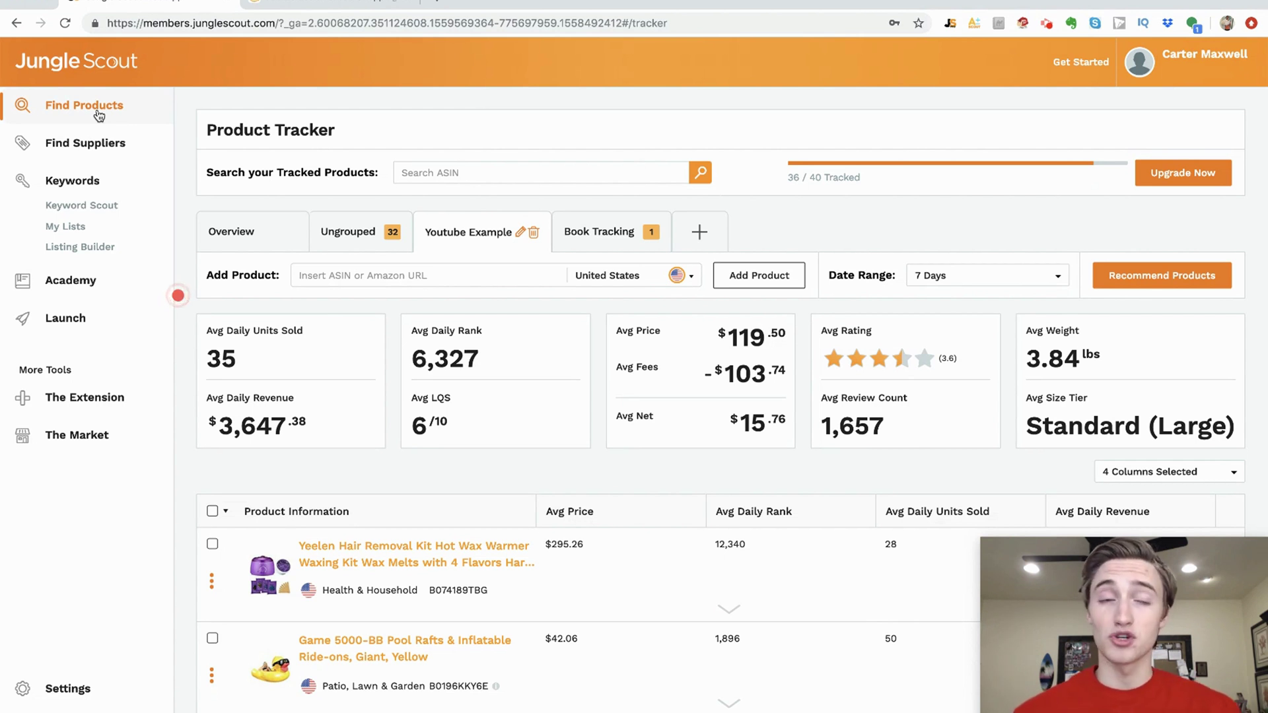
- Open the Product Database under Find Products and dismiss the New Feature Alert
scroll(525, 397, "down", 3)
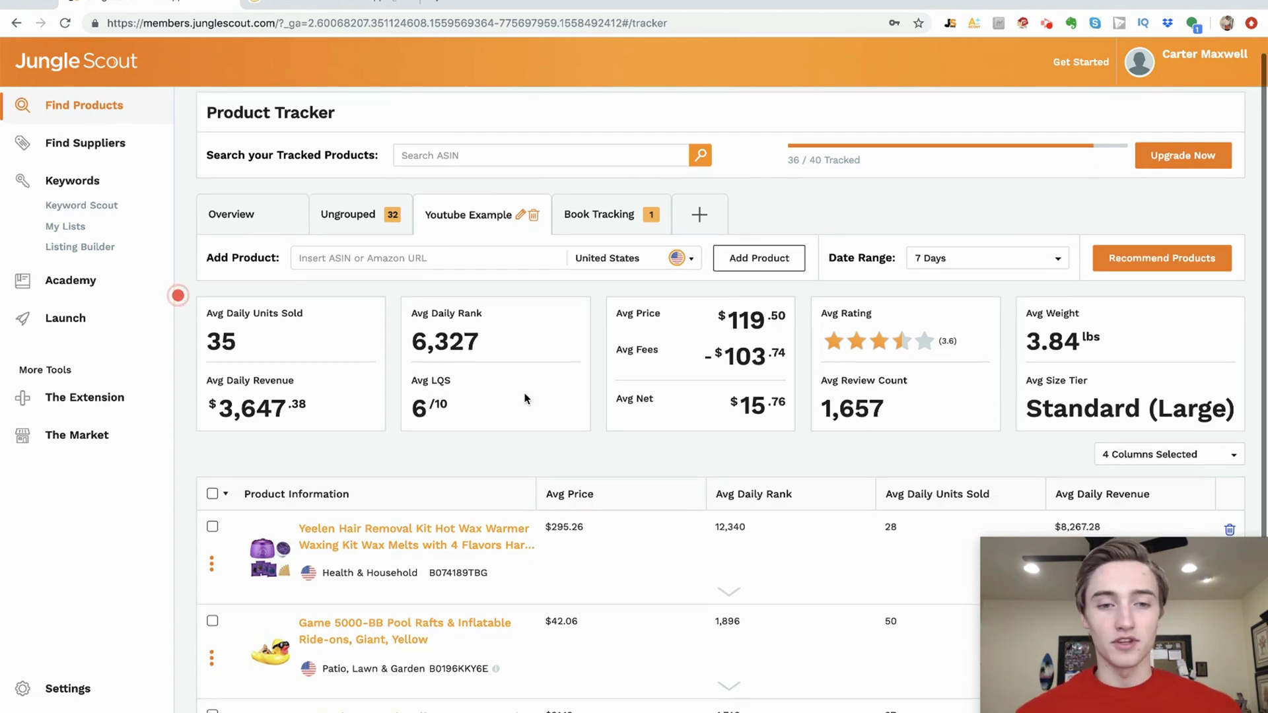
scroll(525, 398, "up", 3)
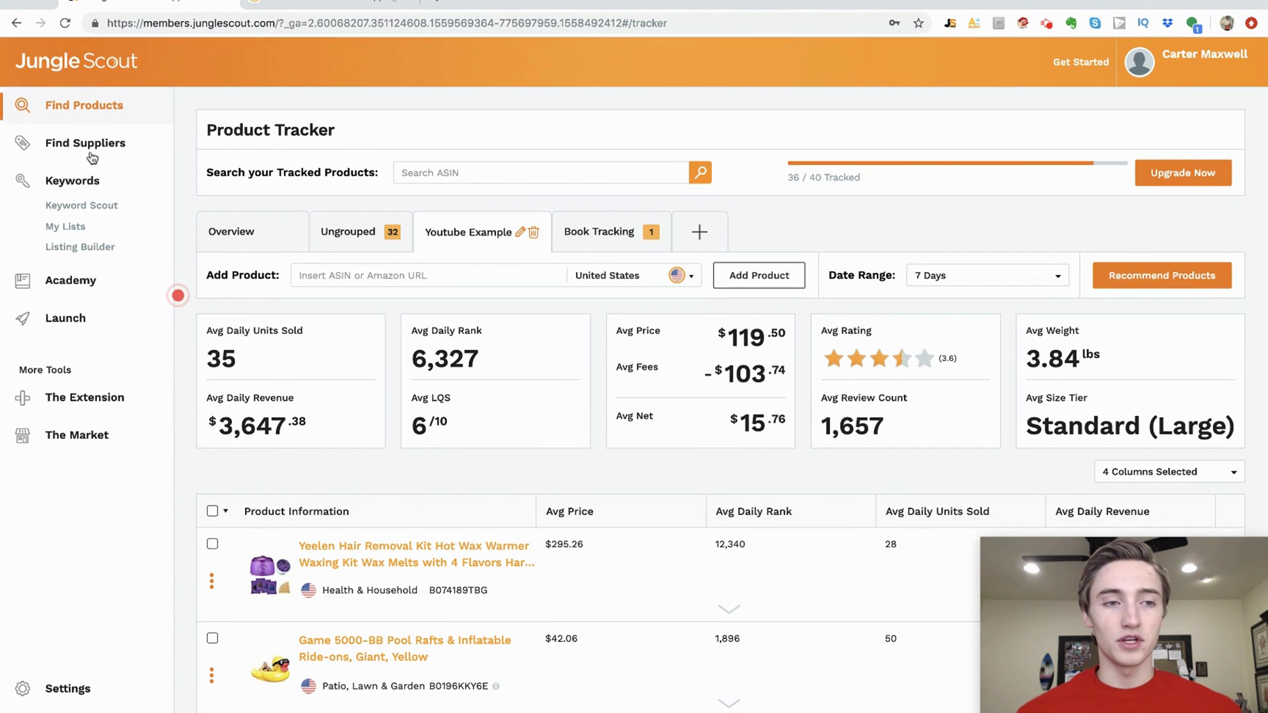
left_click(104, 110)
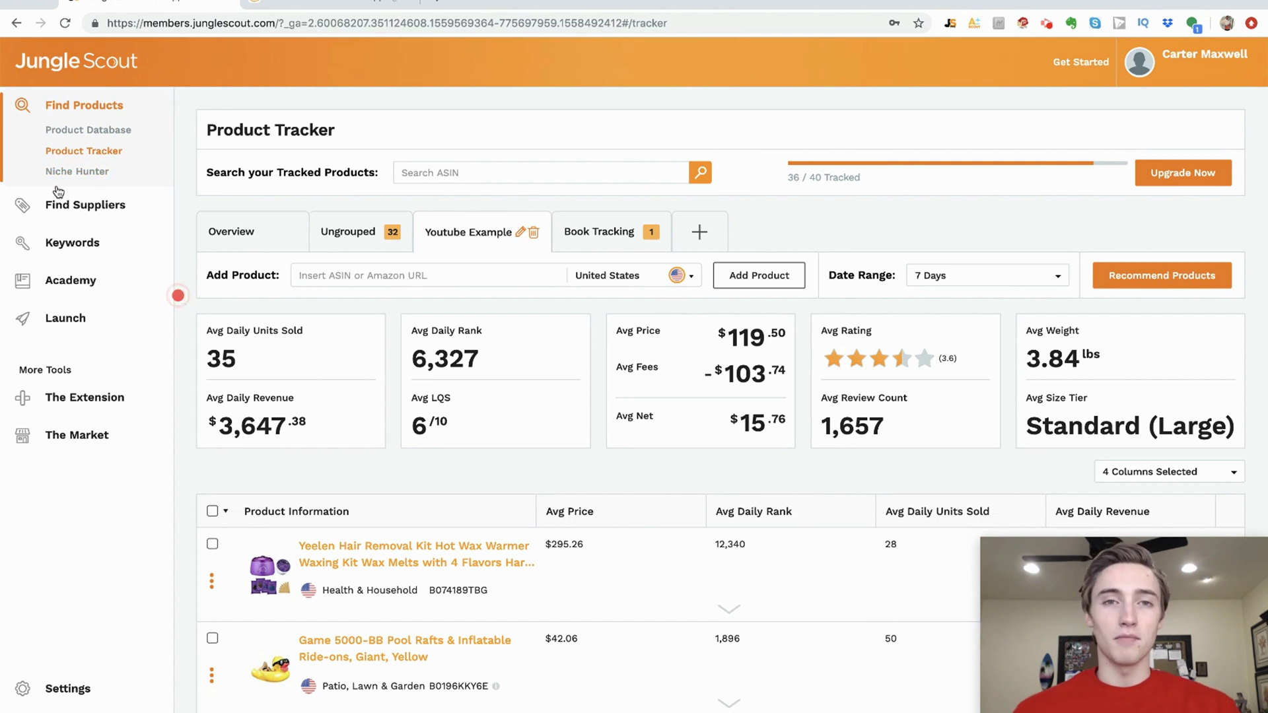
left_click(102, 134)
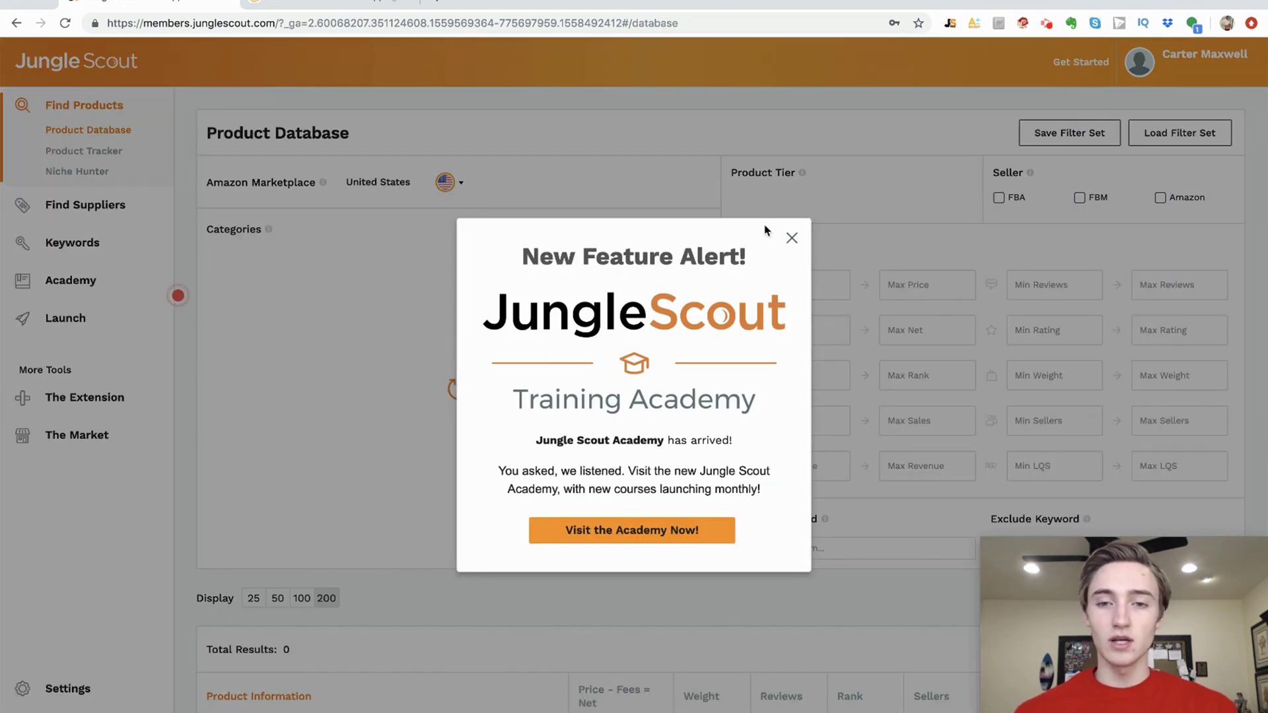
left_click(790, 238)
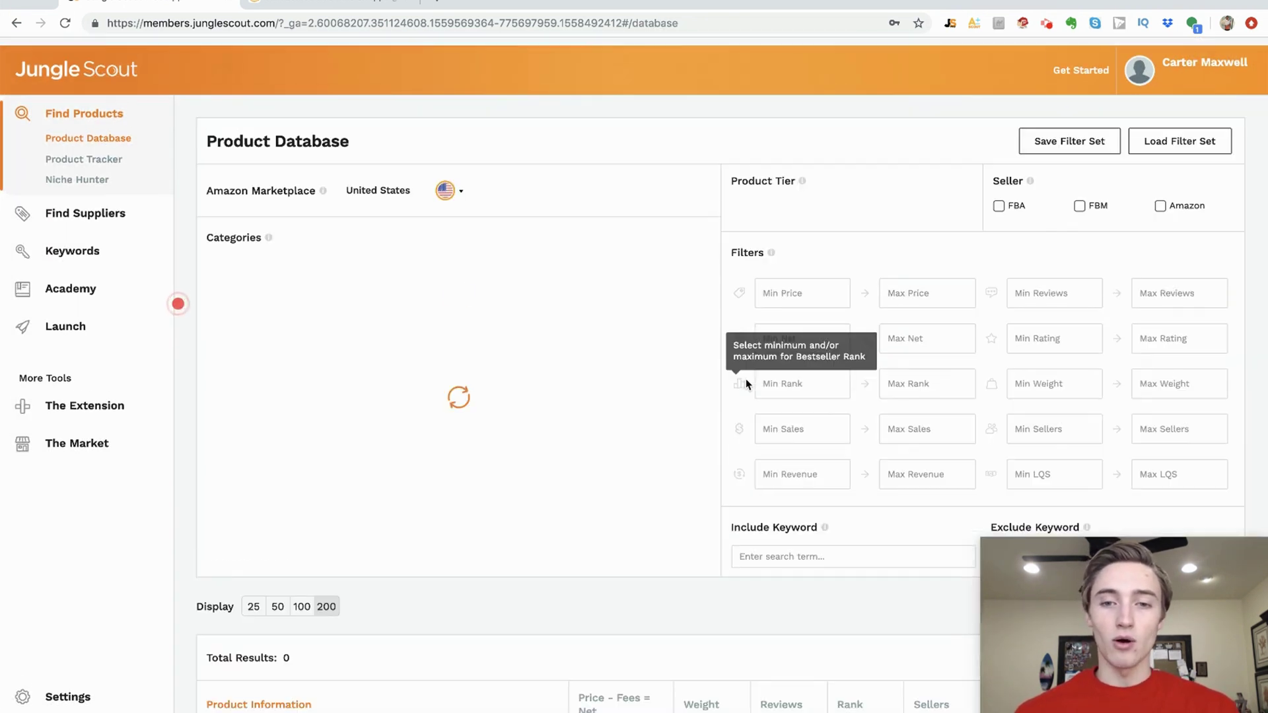
left_click(821, 289)
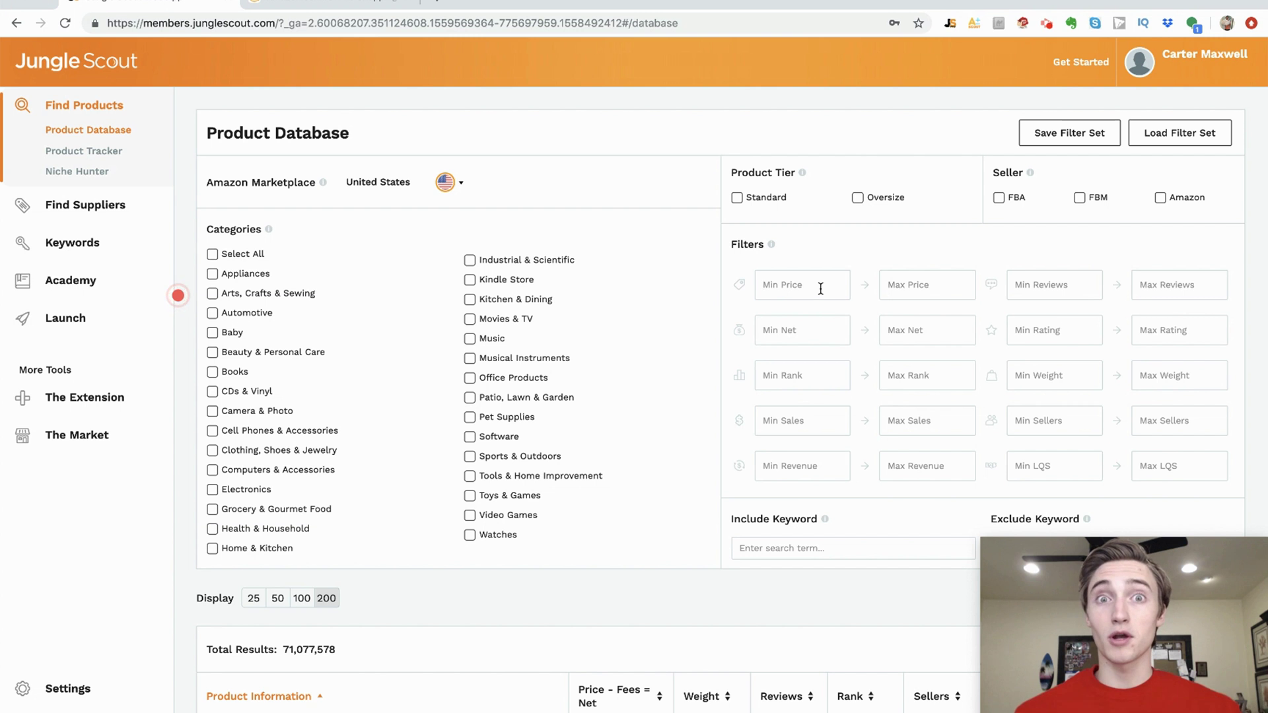
- Select the categories Arts, Crafts & Sewing, Baby, Pet Supplies, and Sports & Outdoors
scroll(267, 313, "down", 1)
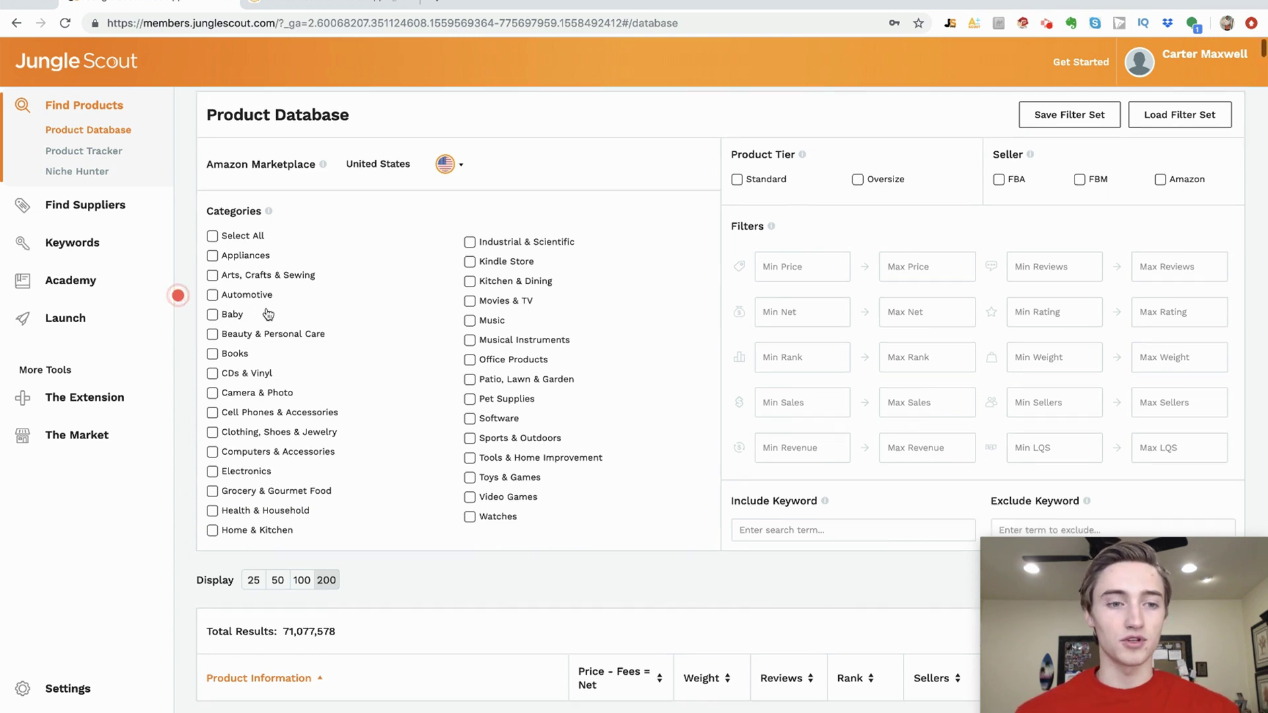
scroll(261, 291, "down", 1)
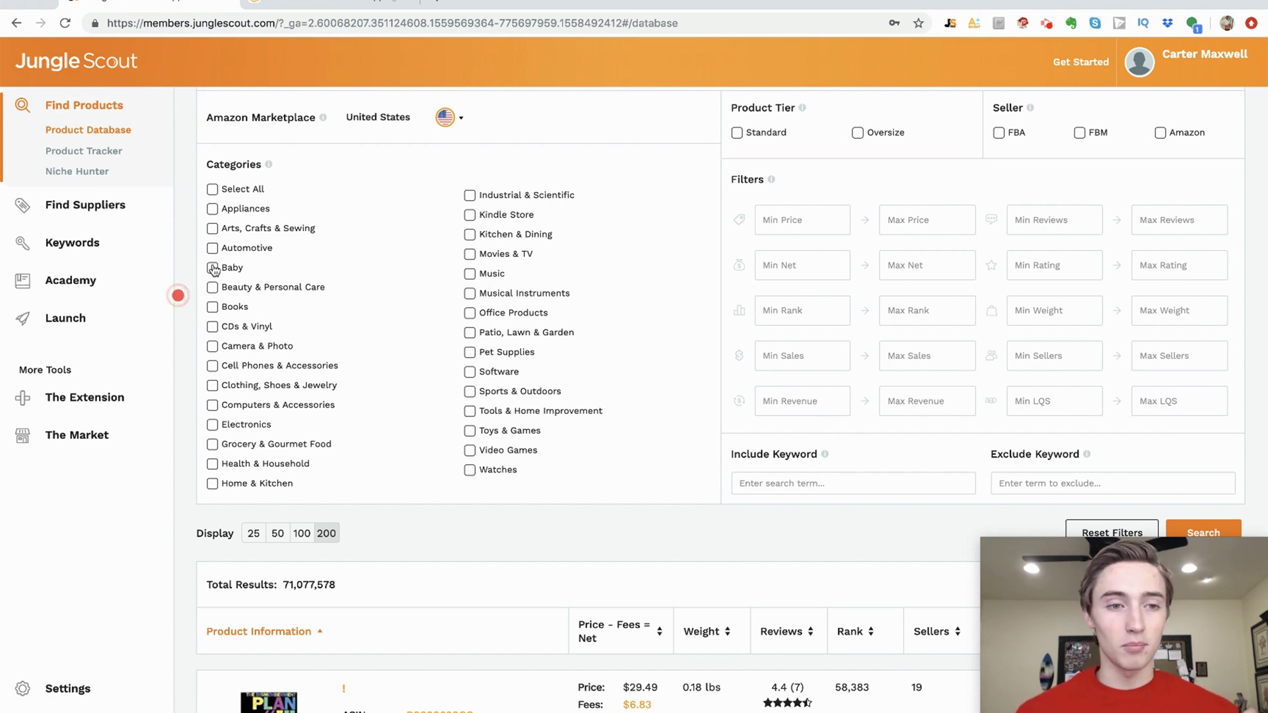
left_click(212, 229)
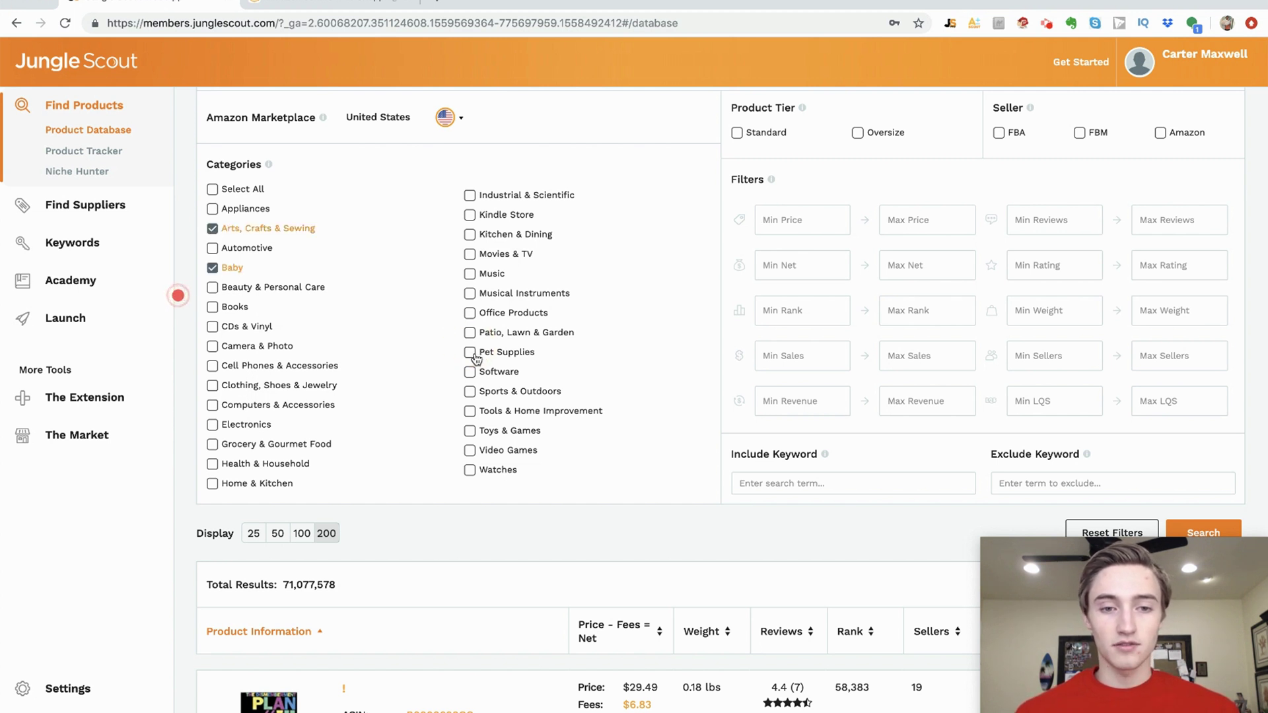
left_click(471, 354)
left_click(473, 394)
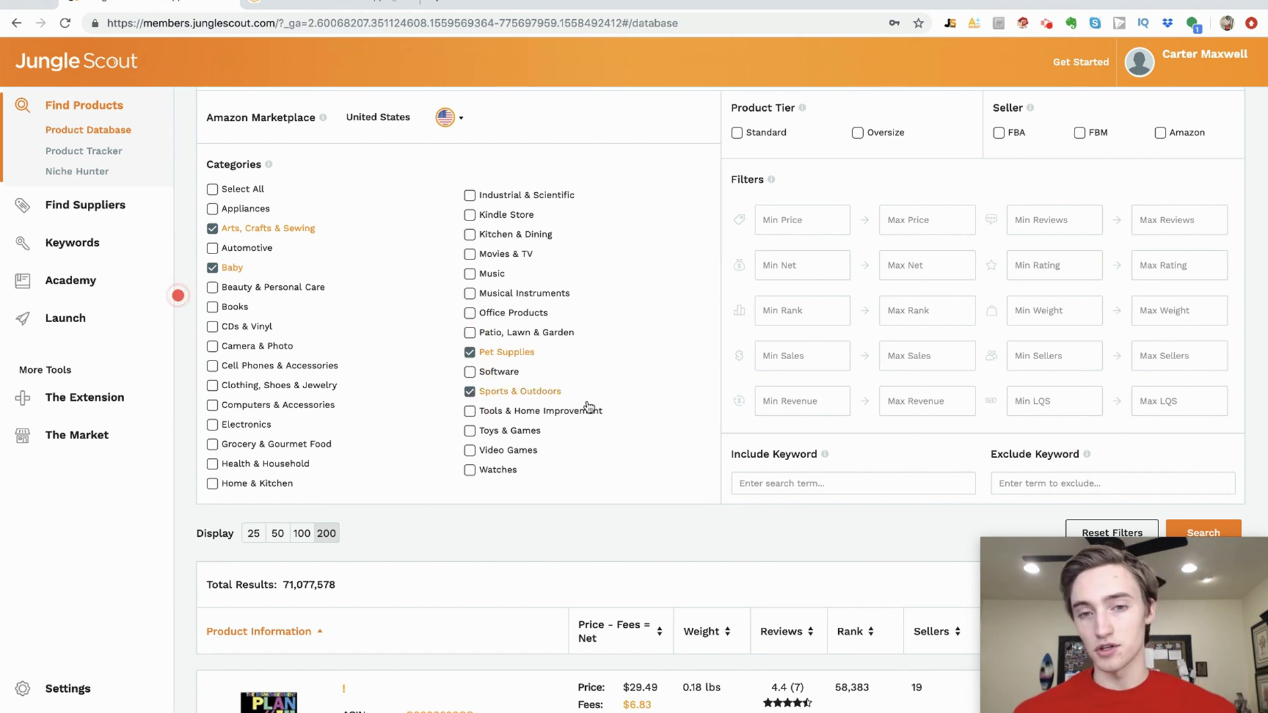
- Restrict the product tier to Standard and the seller type to FBA
scroll(591, 397, "up", 1)
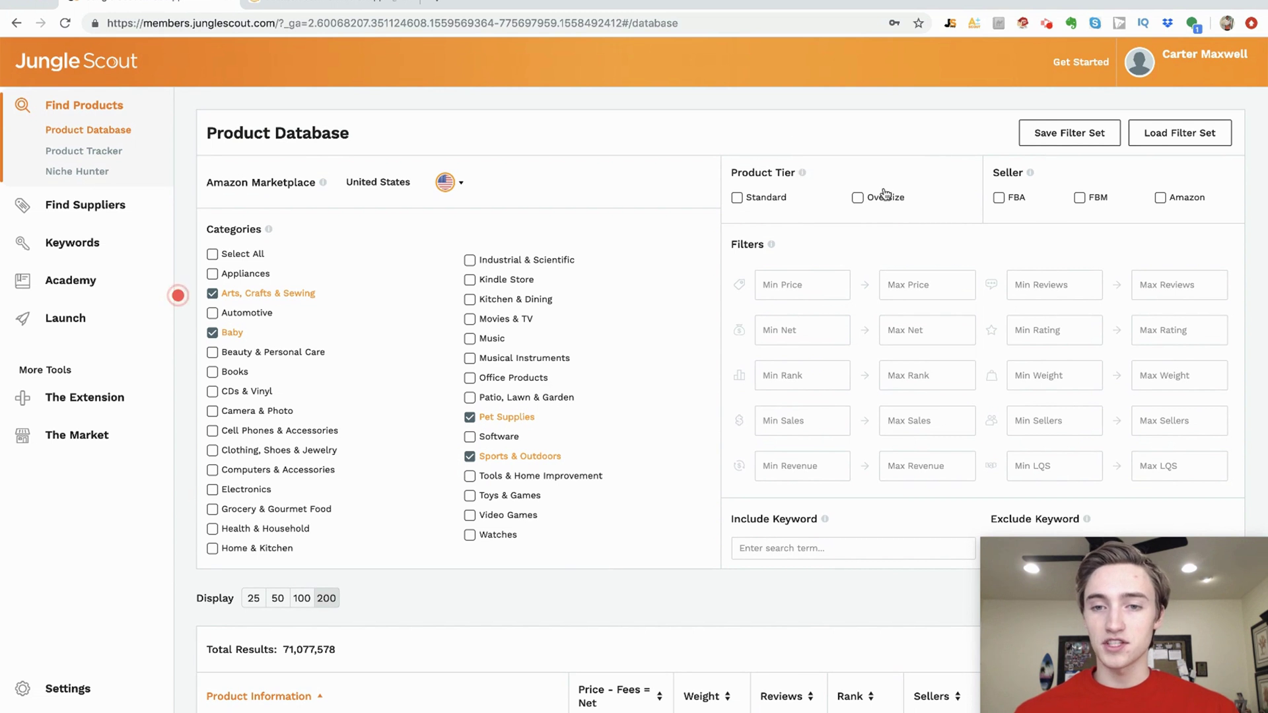
left_click(737, 199)
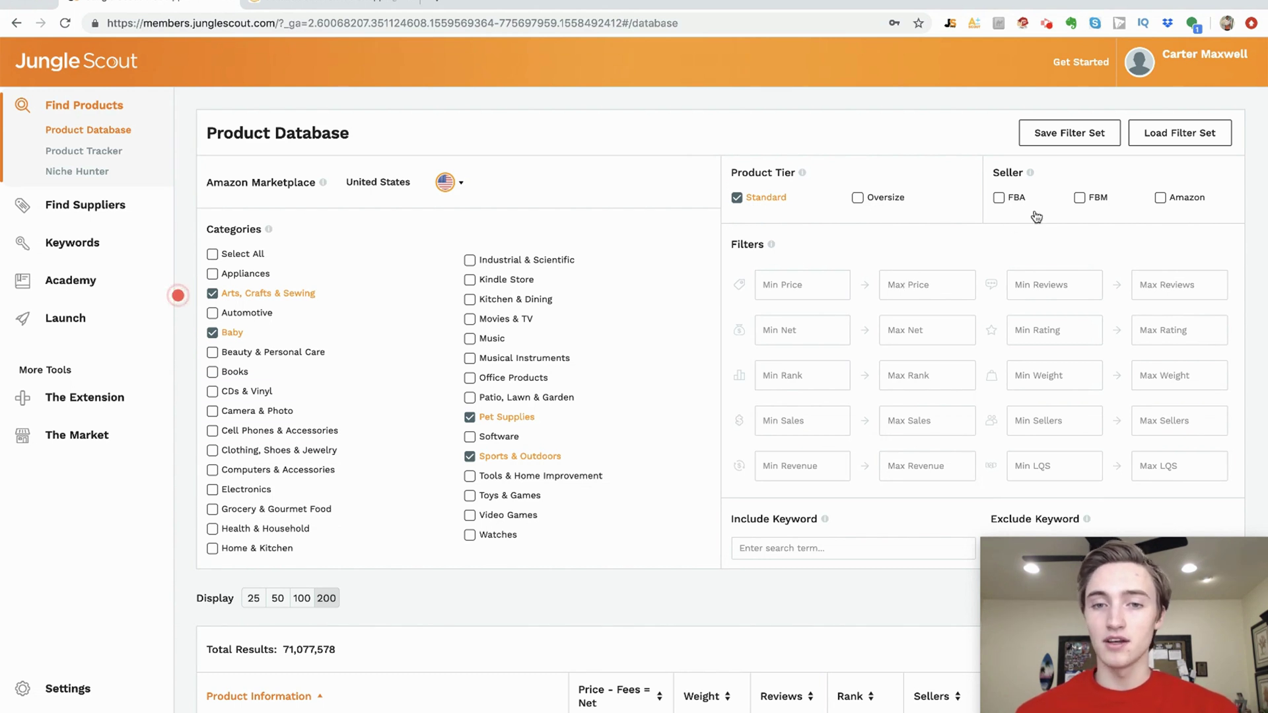
left_click(1002, 199)
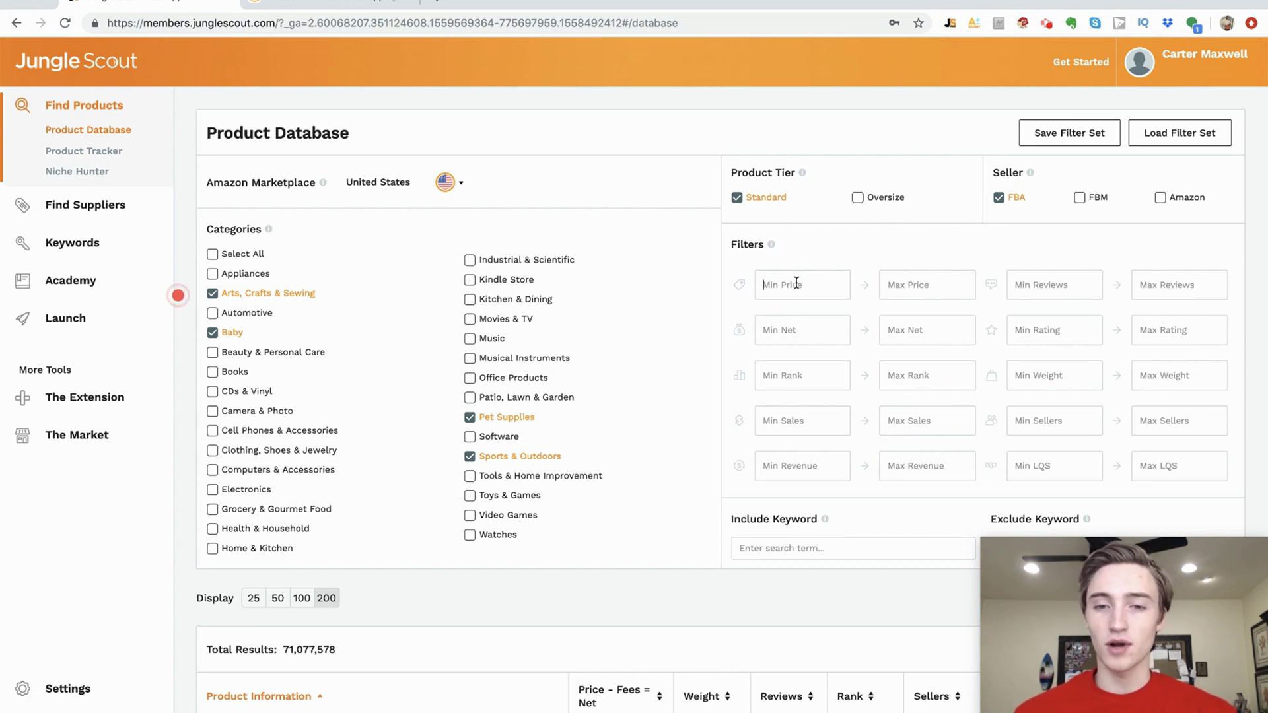
- Set the price filter to a range of 20 to 25 and the minimum sales to 200
type("20")
left_click(917, 284)
type("25")
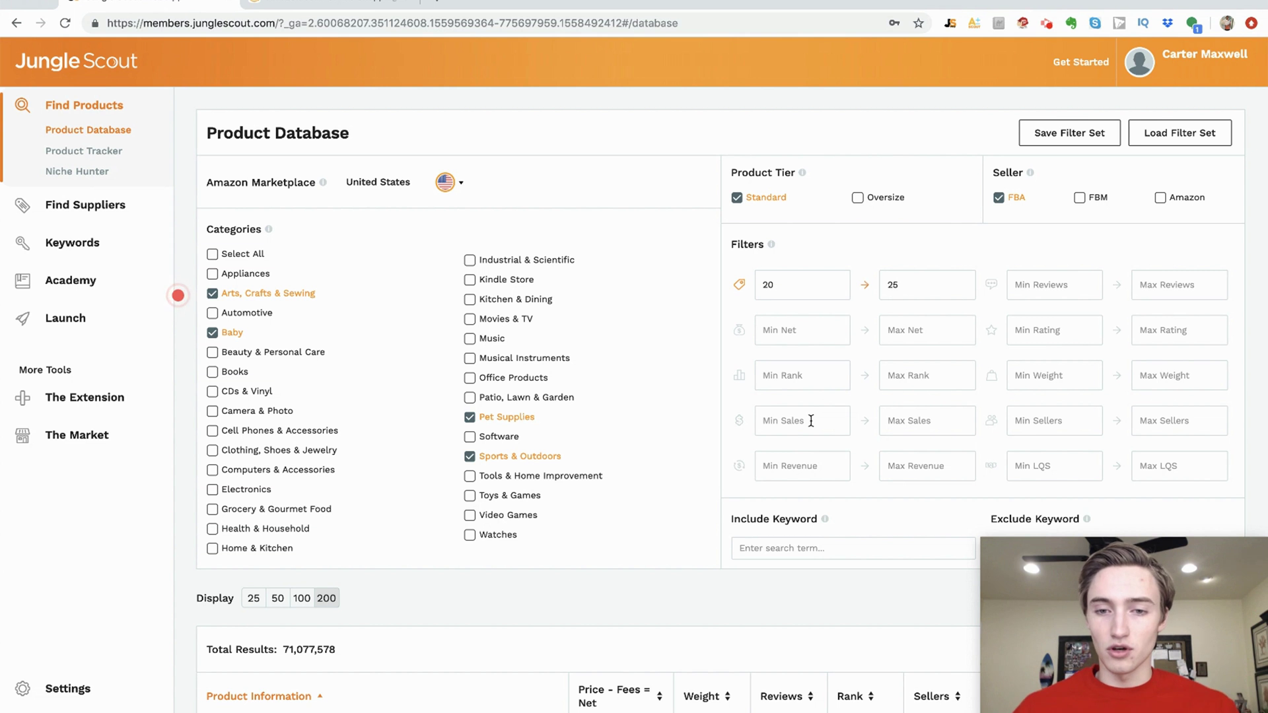
type("200")
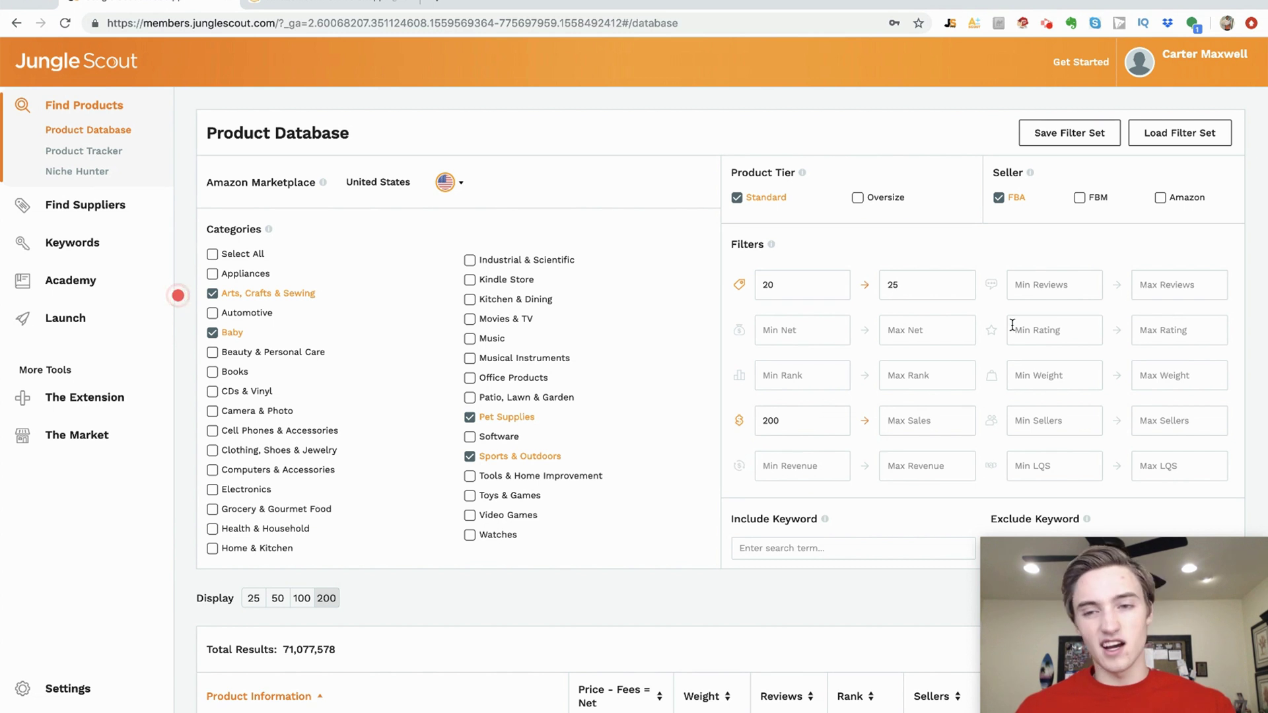
- Set the maximum number of reviews to 50 and run the product search with the chosen filters
left_click(1161, 284)
left_click(1071, 284)
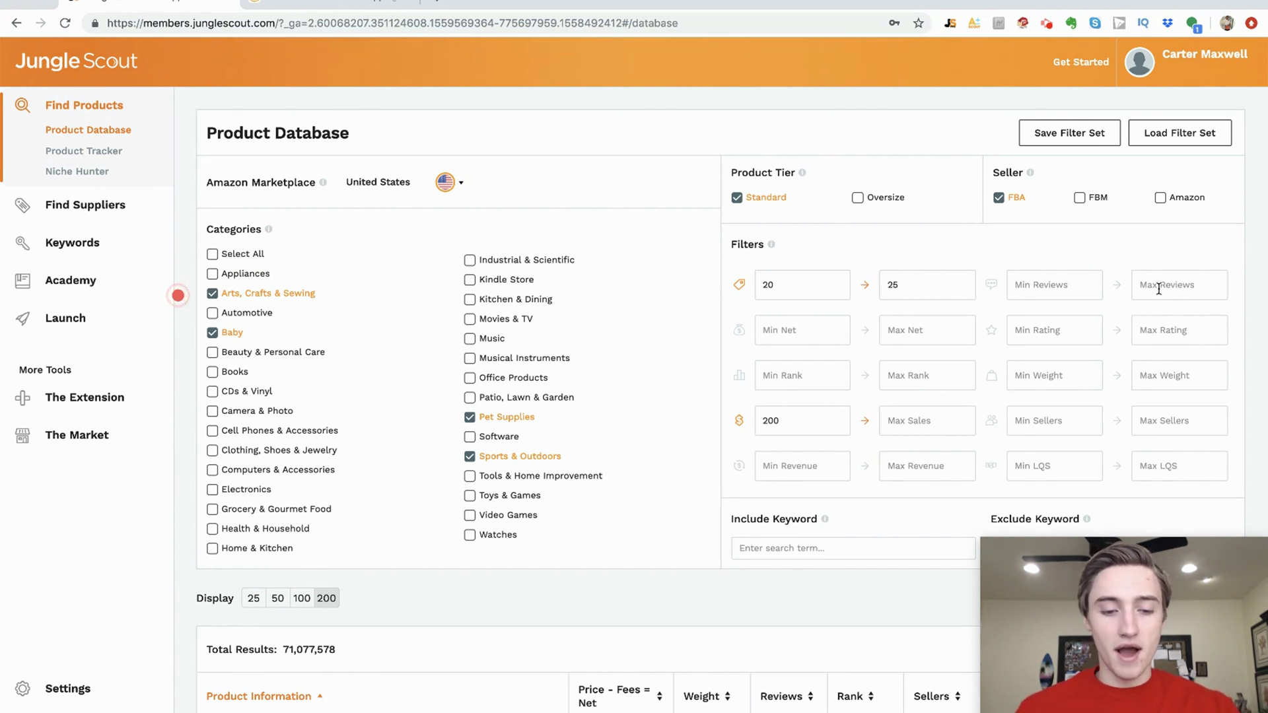
type("50")
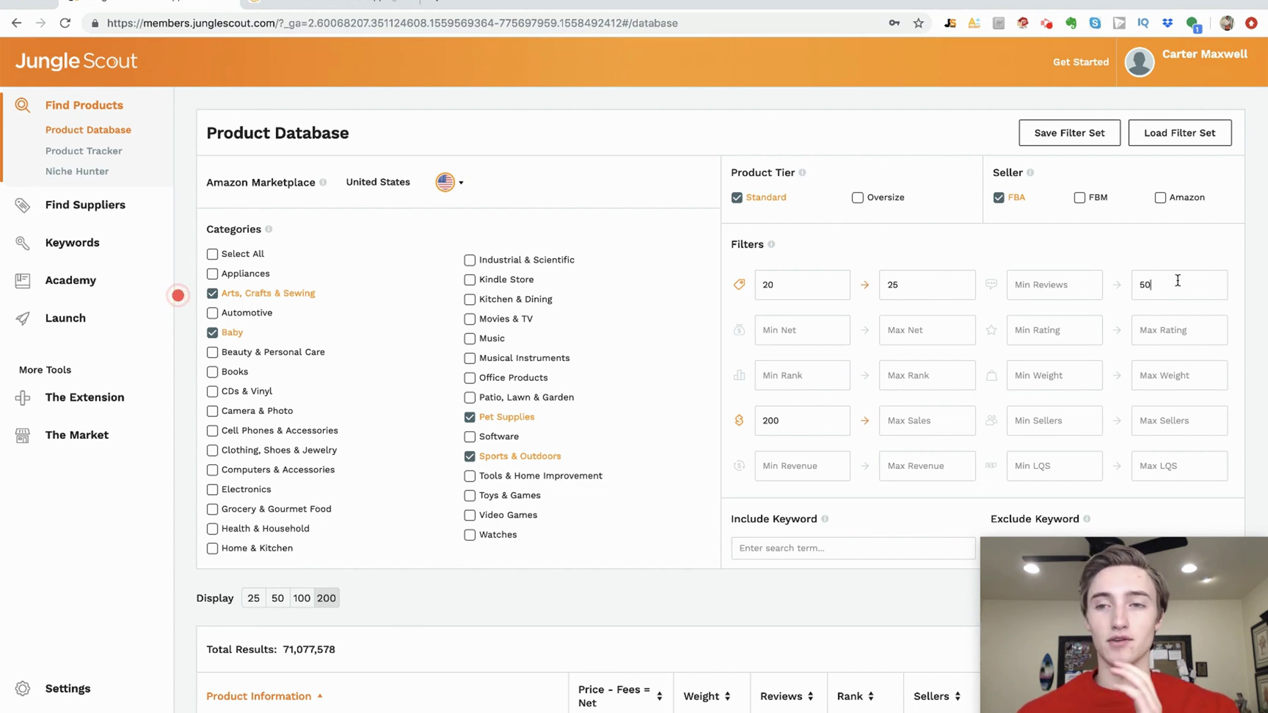
scroll(1195, 370, "down", 3)
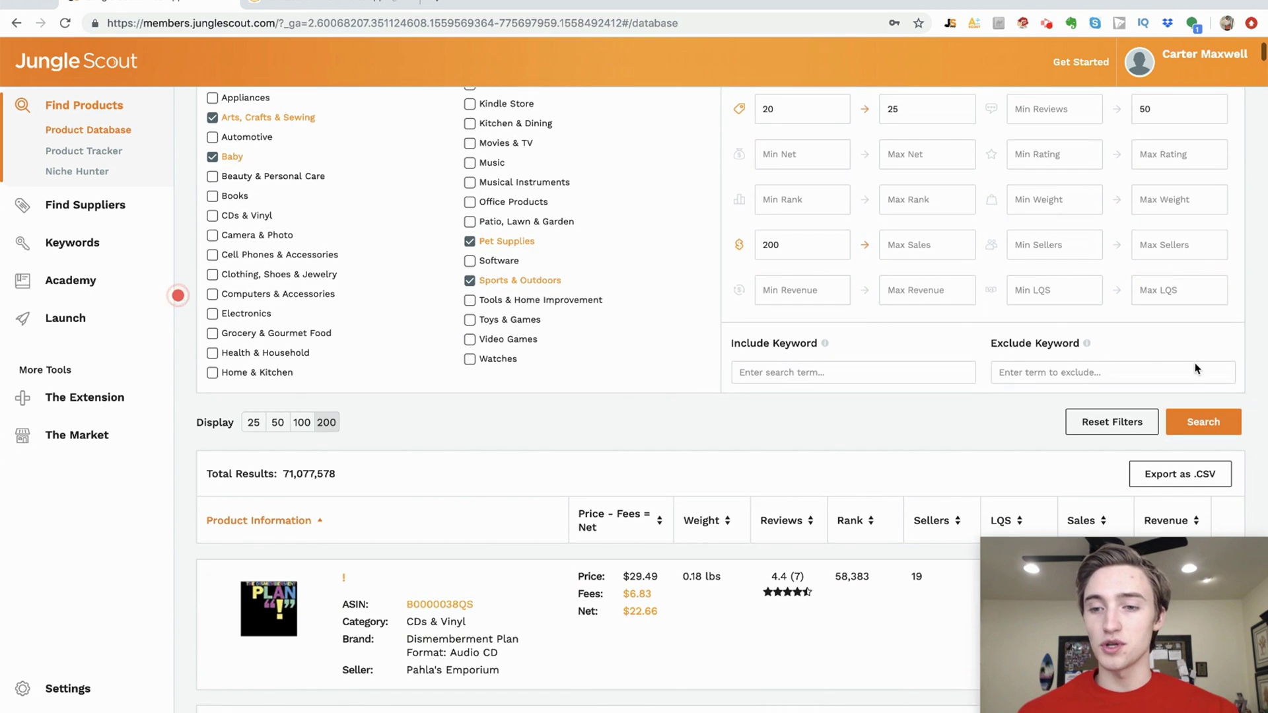
left_click(1203, 423)
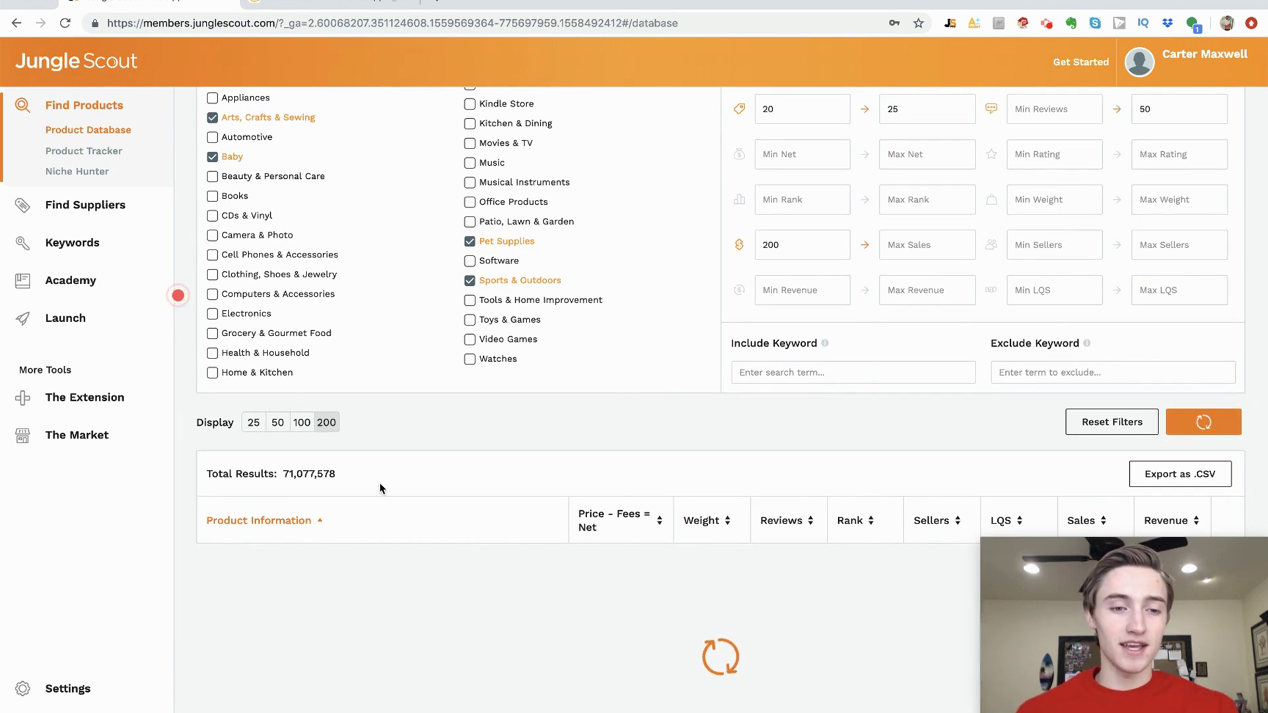
- Look through the filtered products, comparing their prices, reviews, sales and revenue for promising product ideas
scroll(299, 473, "down", 3)
scroll(397, 319, "down", 3)
scroll(410, 326, "up", 3)
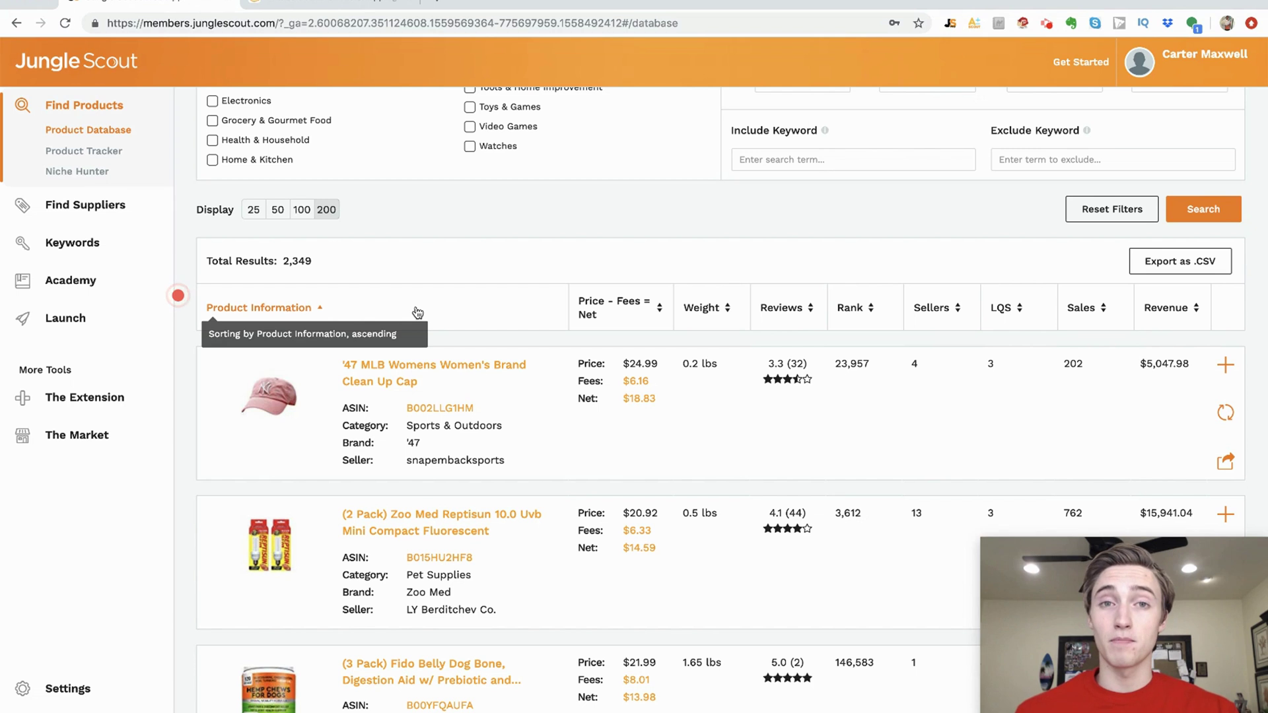
scroll(539, 356, "down", 12)
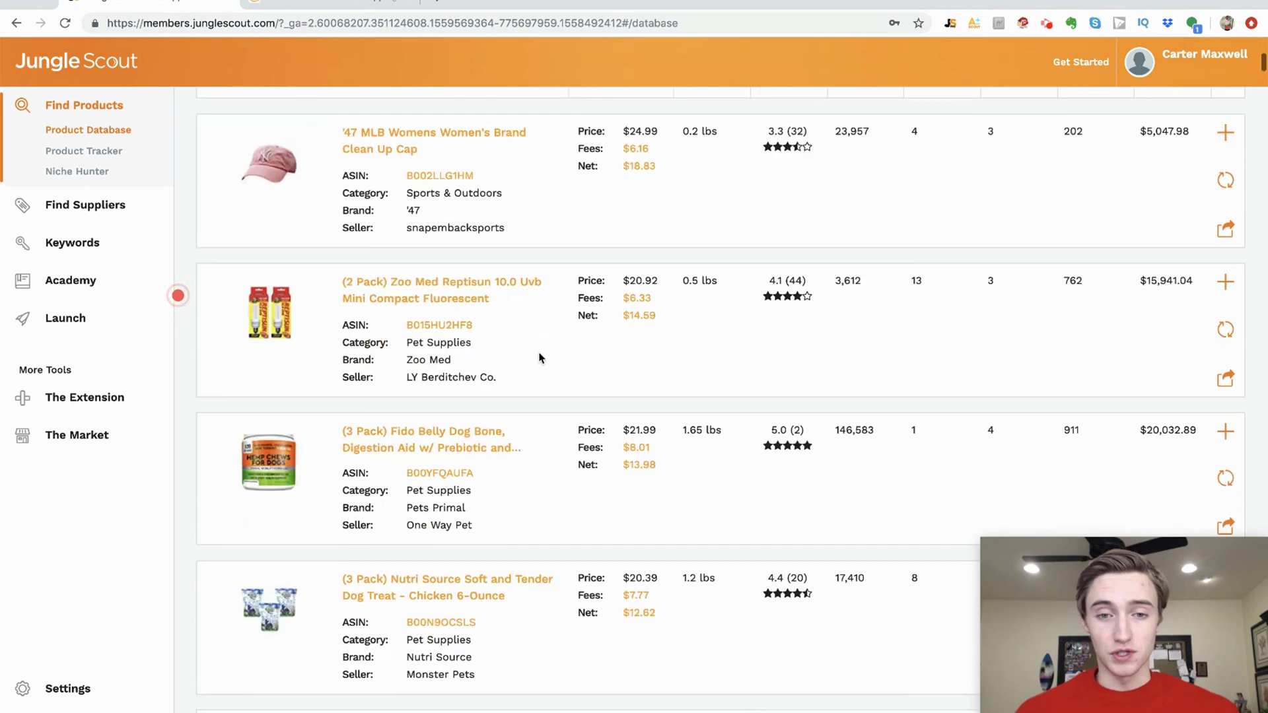
scroll(539, 356, "down", 6)
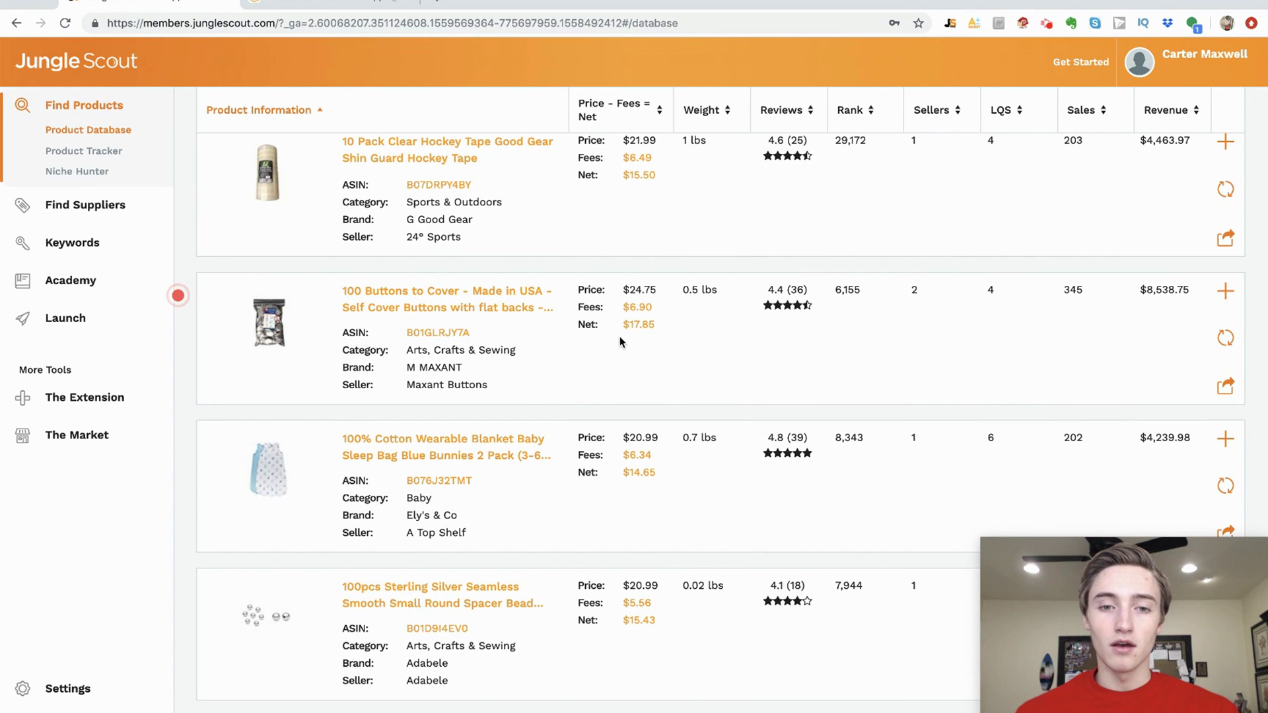
scroll(620, 336, "down", 2)
scroll(620, 335, "down", 12)
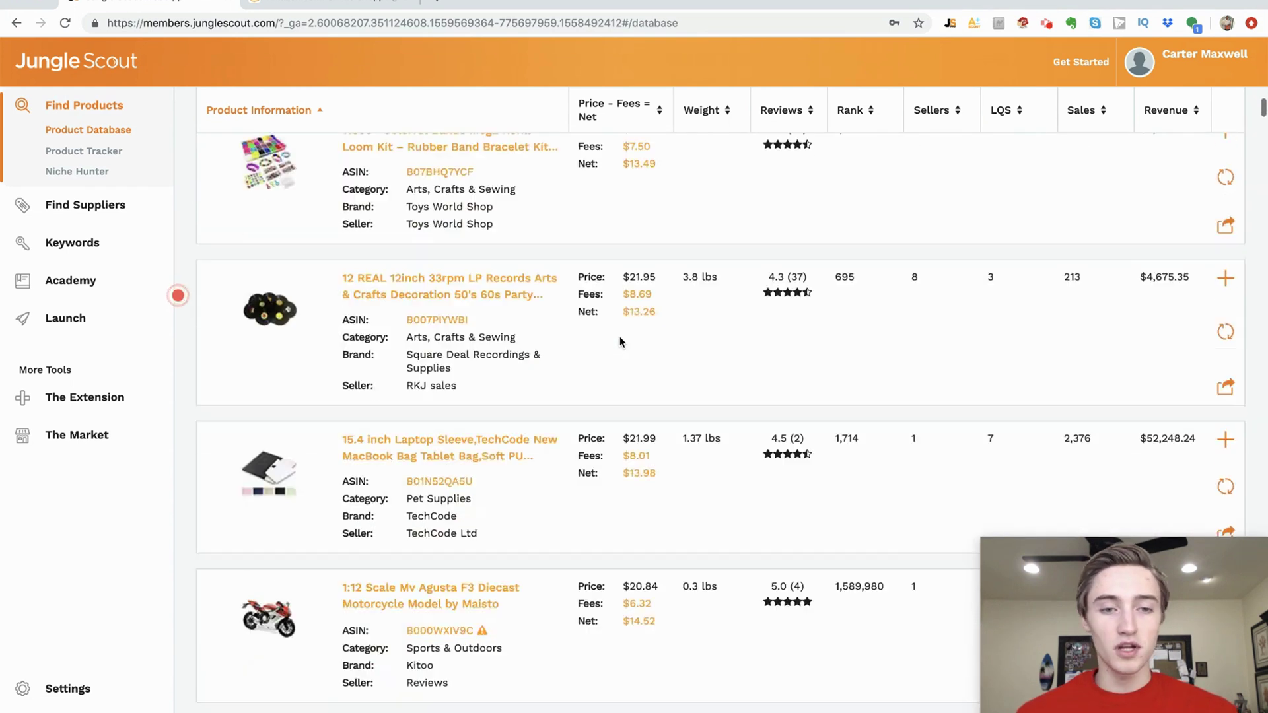
scroll(620, 335, "down", 1)
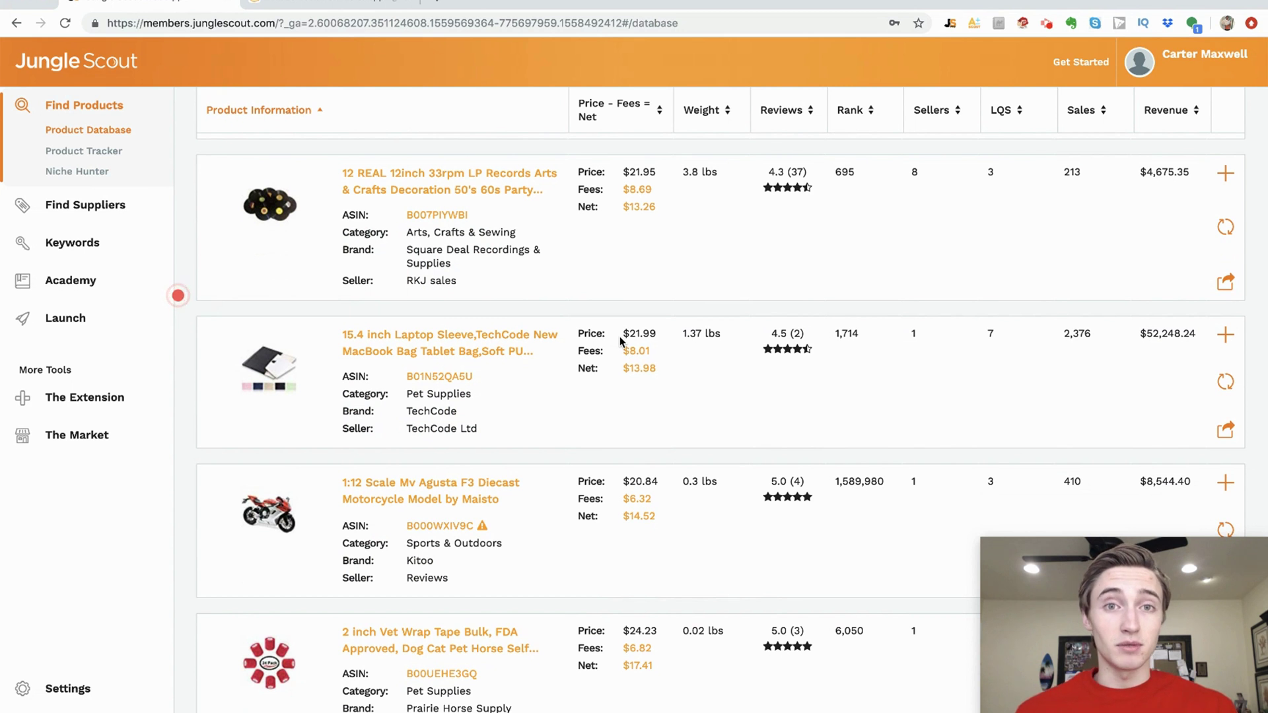
scroll(619, 335, "down", 10)
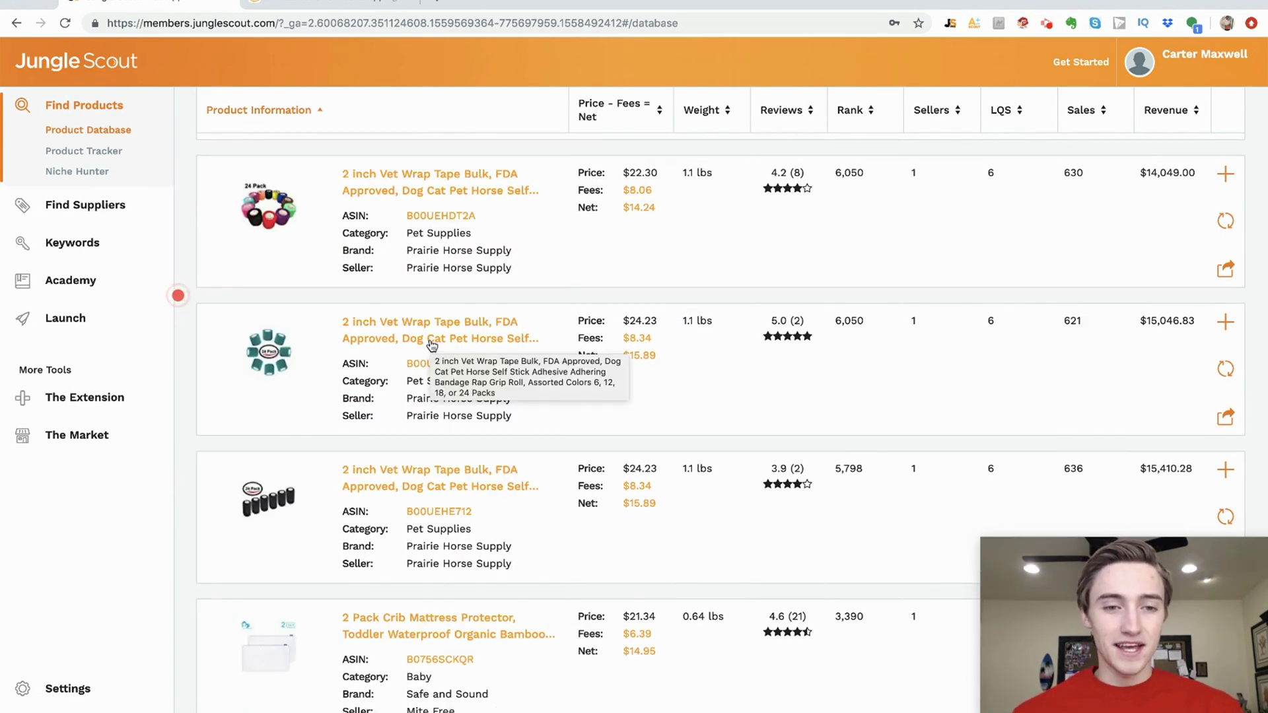
scroll(433, 345, "down", 15)
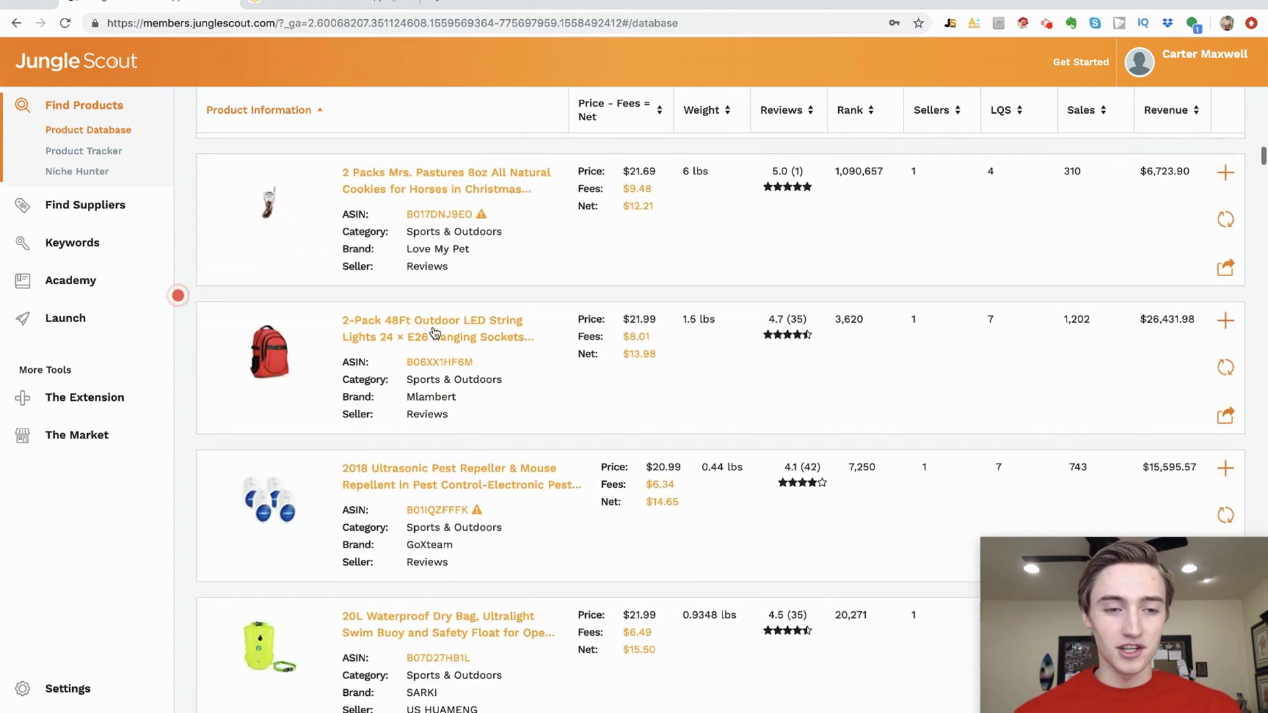
scroll(434, 332, "down", 15)
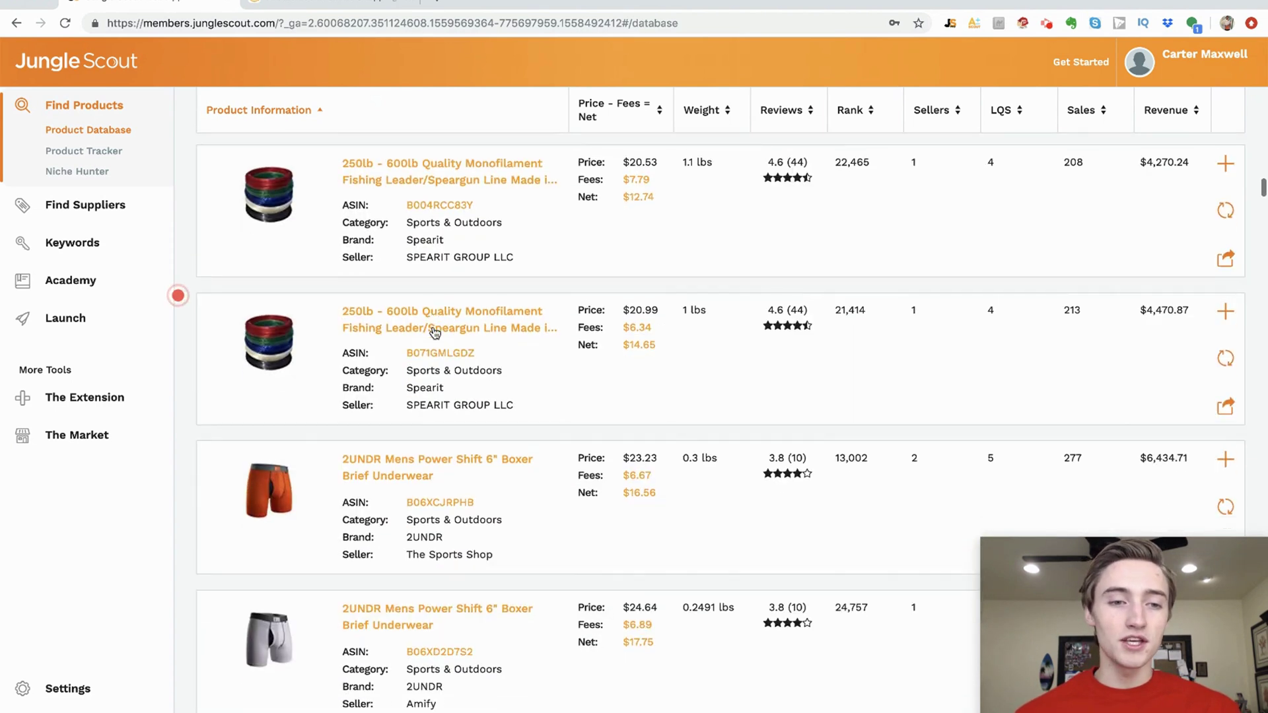
scroll(438, 311, "down", 4)
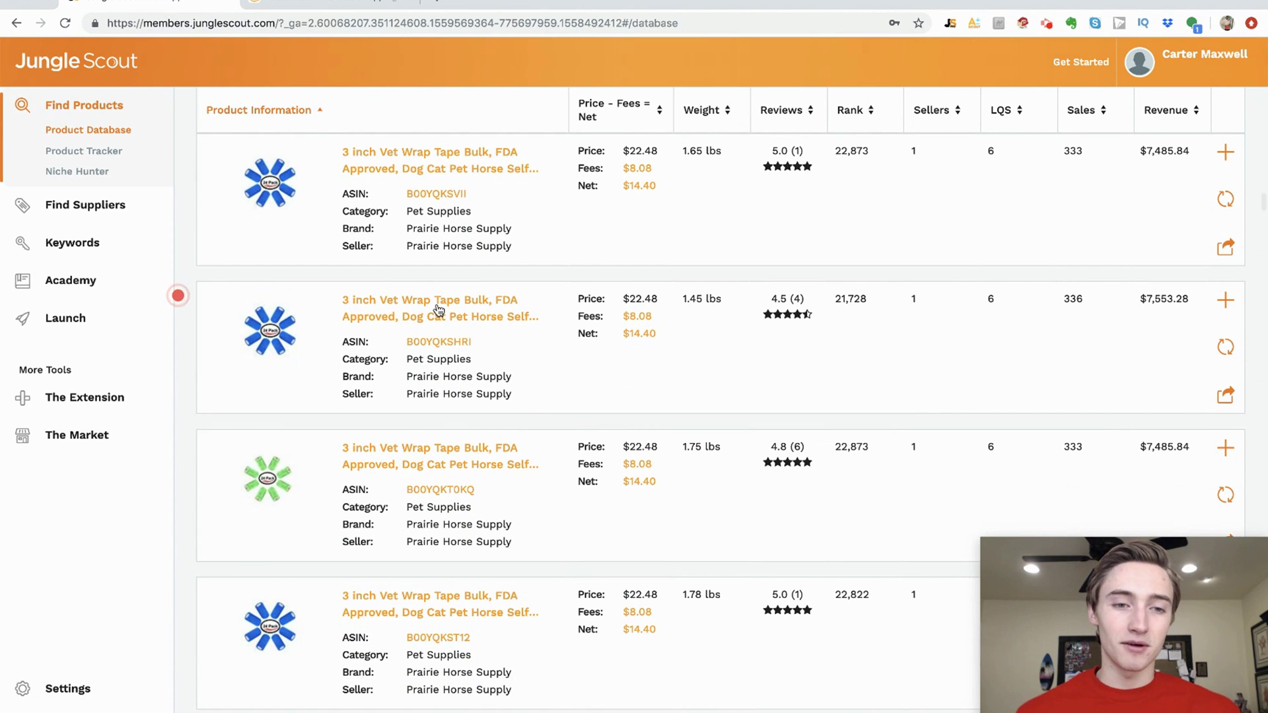
- Open the Amazon listing of a 3 inch Vet Wrap Tape Bulk product and look over its page
left_click(434, 312)
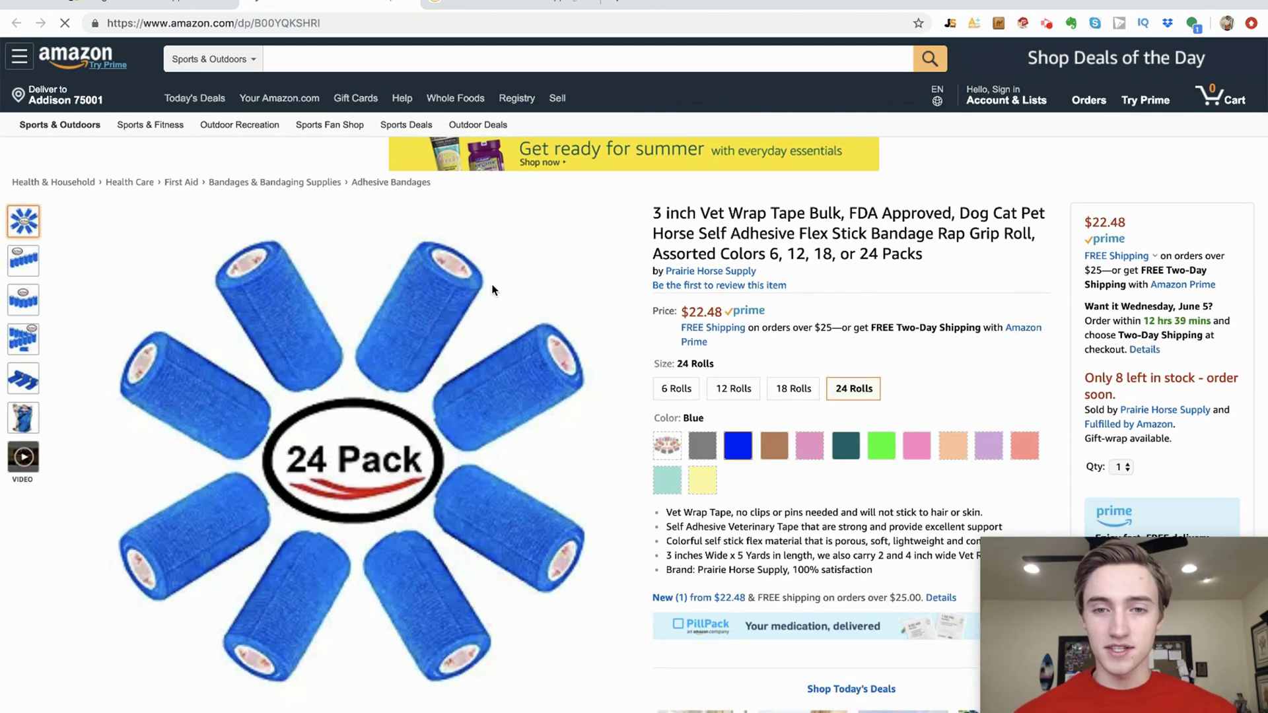
scroll(794, 229, "down", 10)
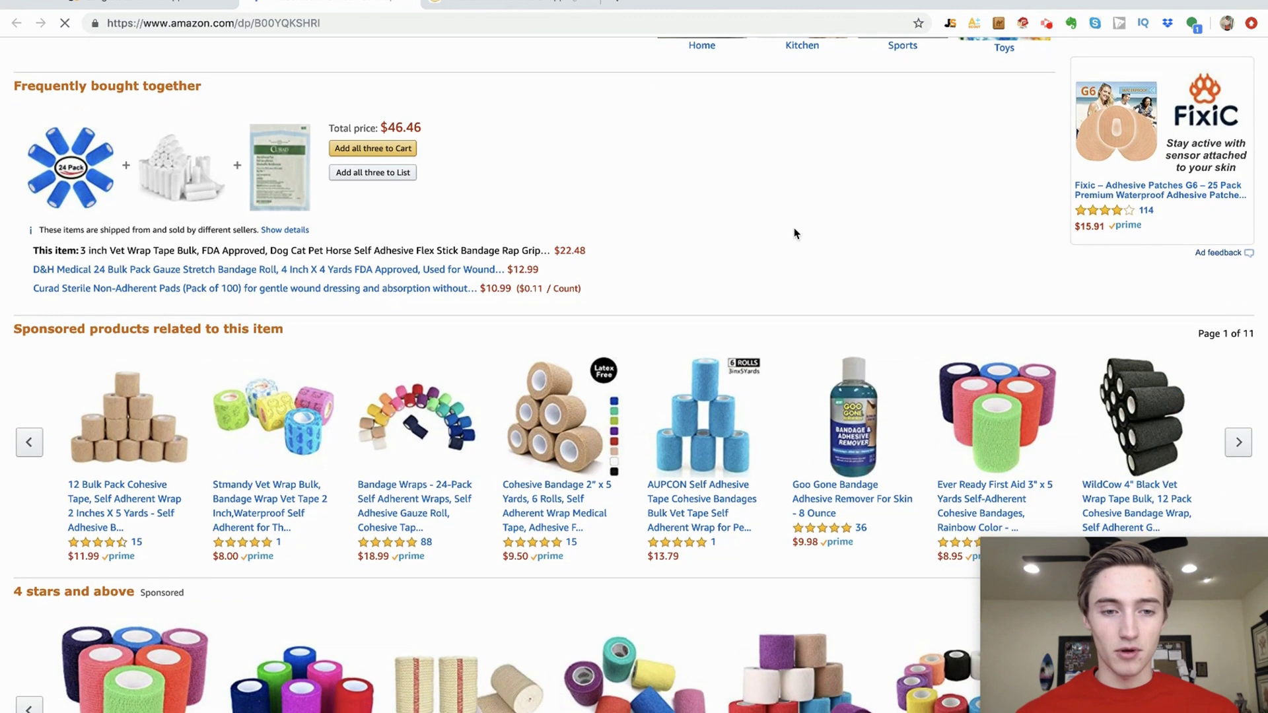
scroll(794, 229, "up", 10)
- Search Amazon's Sports & Outdoors department for "vet wrap tape" and examine the competing listings' prices and review counts
left_click(513, 53)
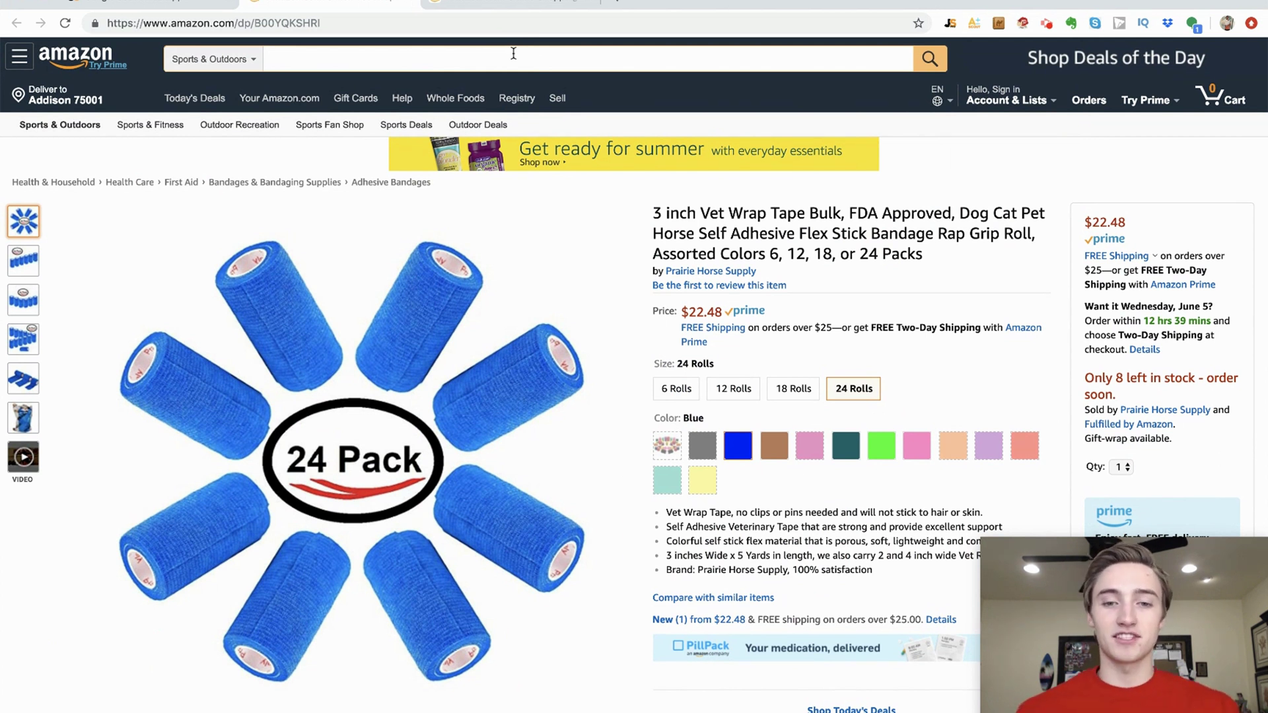
type("vet wrap tape")
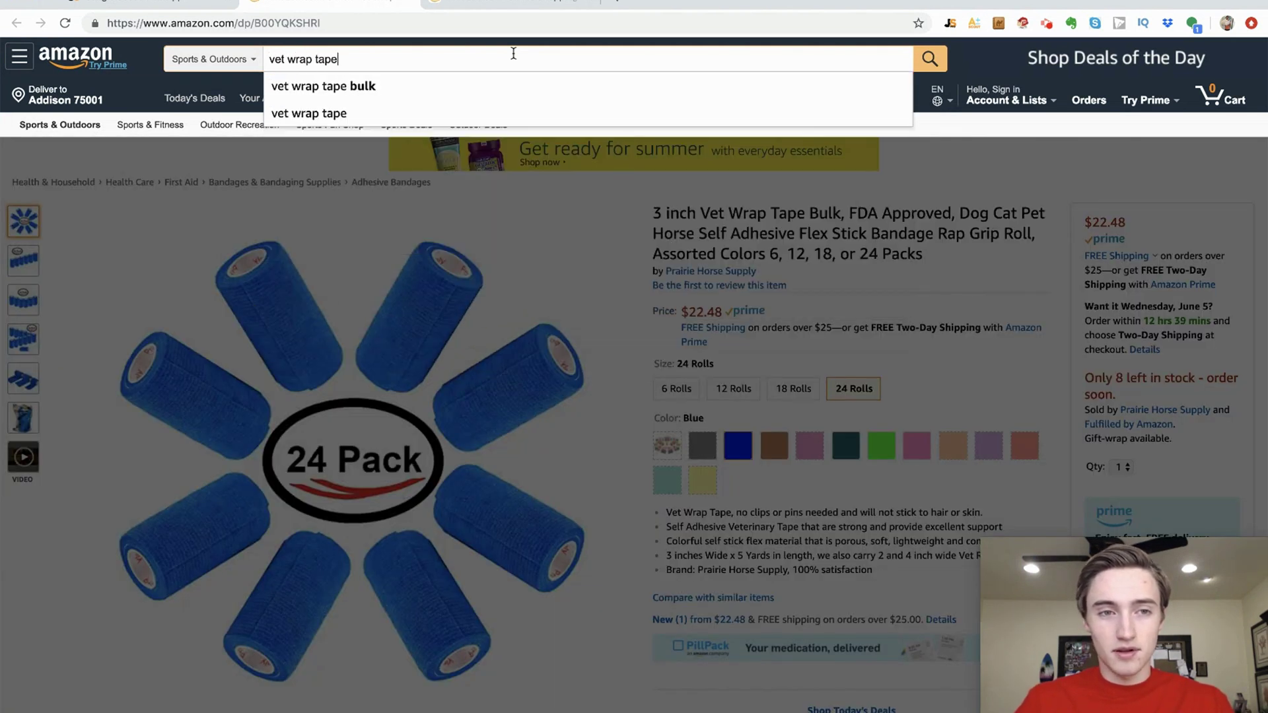
key("Return")
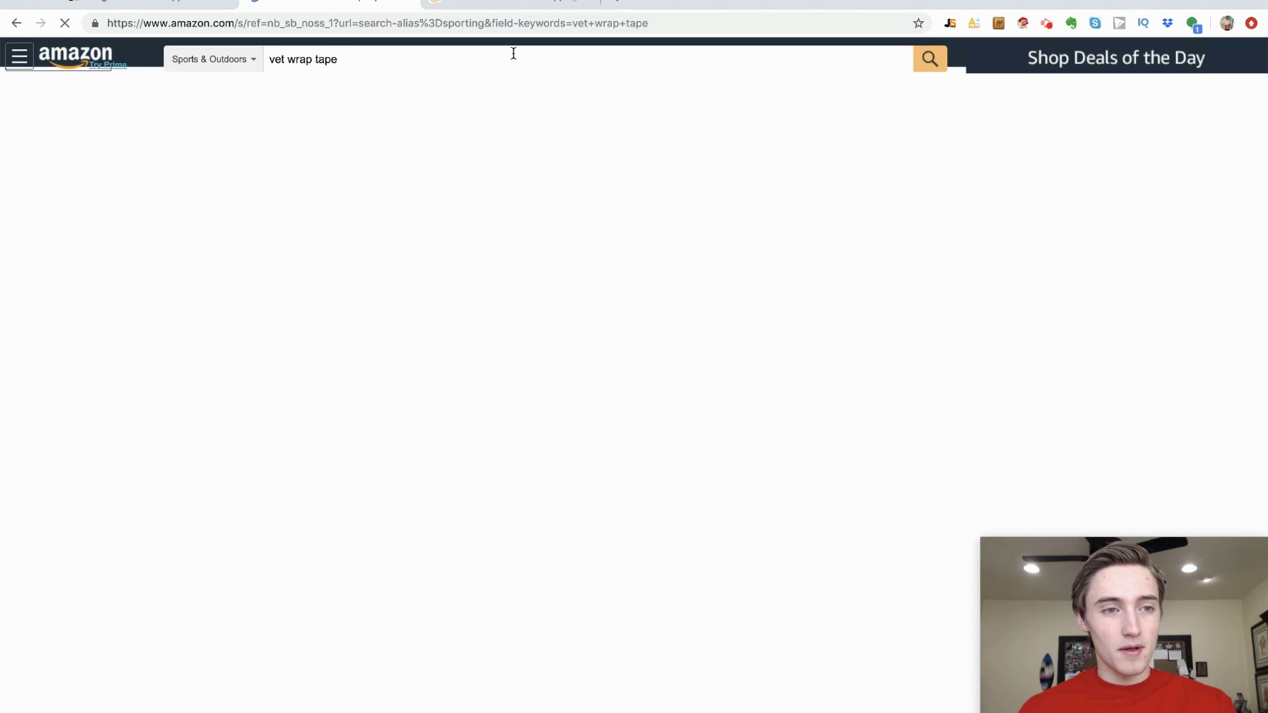
scroll(727, 340, "down", 10)
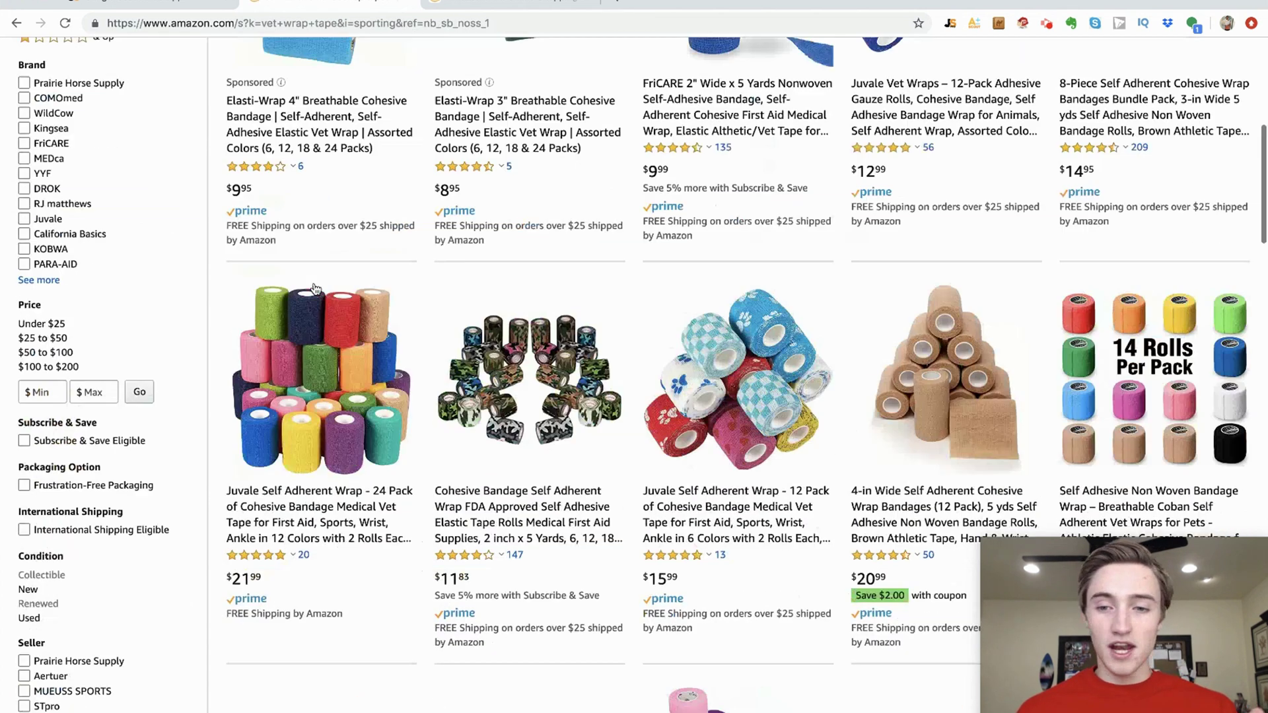
scroll(727, 341, "down", 20)
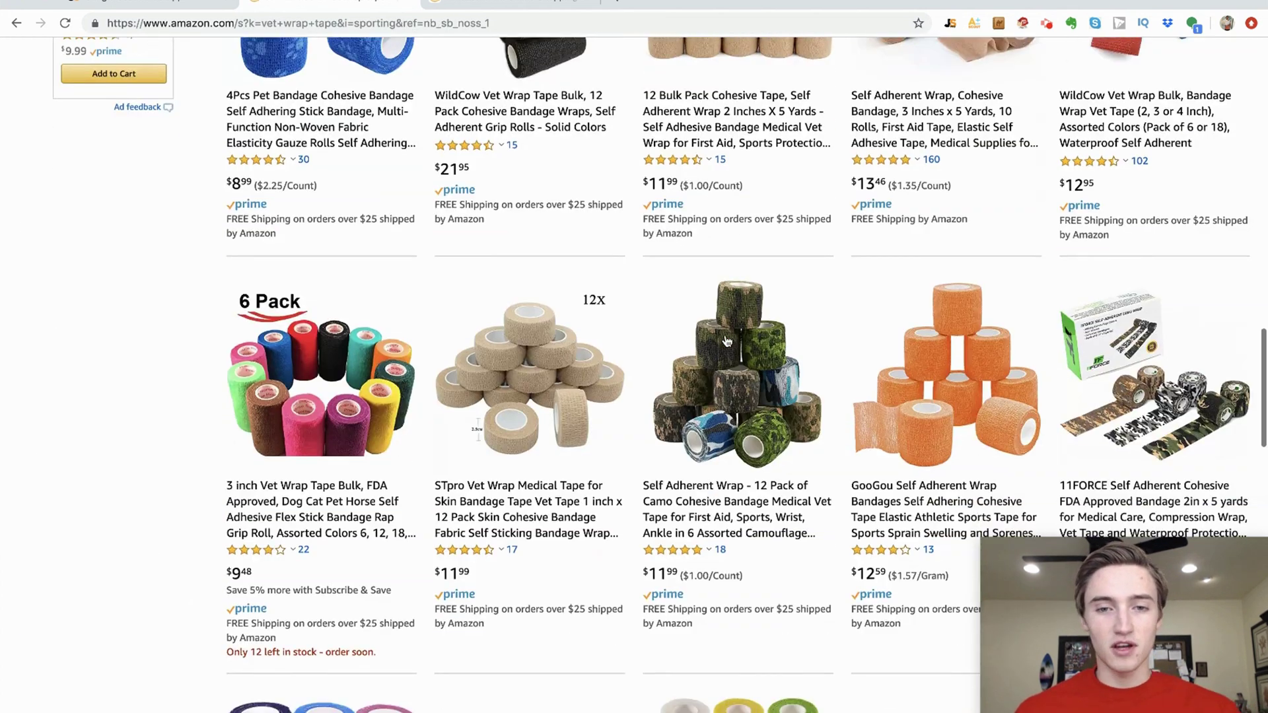
- Run the Jungle Scout extension on the vet wrap tape results and look through the competitors' prices, sales, revenue and reviews
scroll(728, 340, "down", 6)
scroll(727, 341, "up", 1)
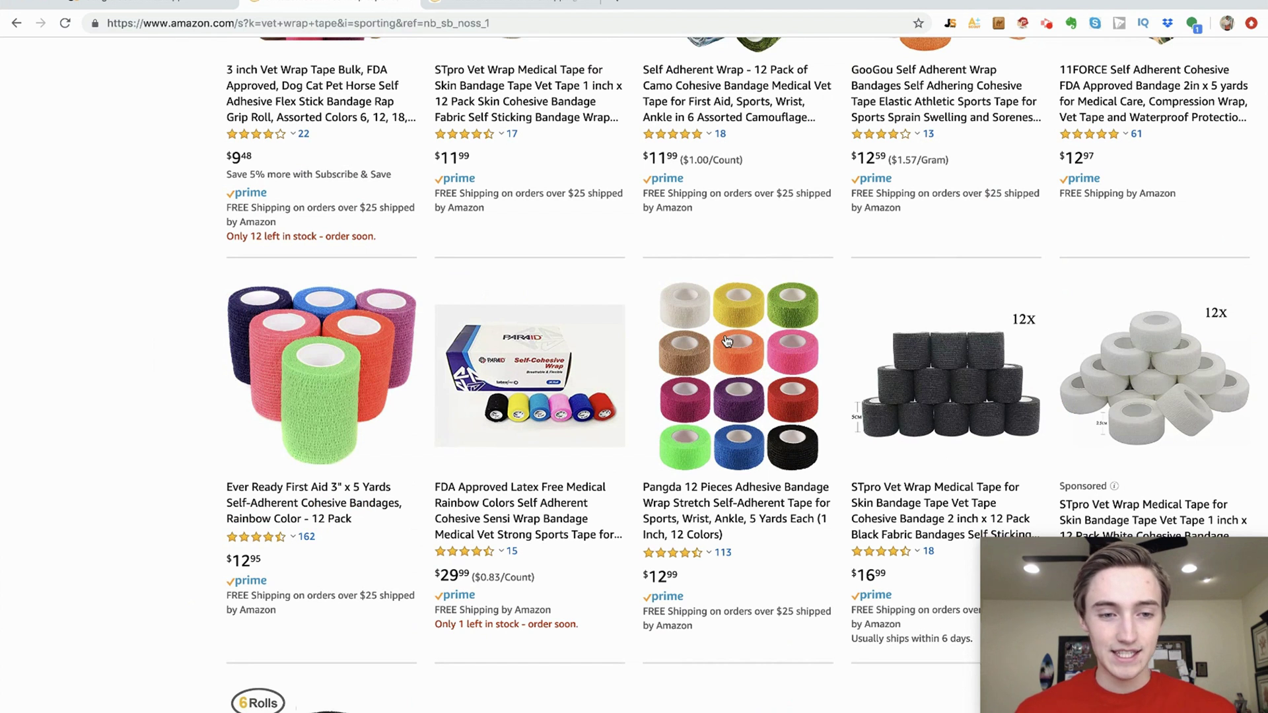
scroll(727, 340, "up", 20)
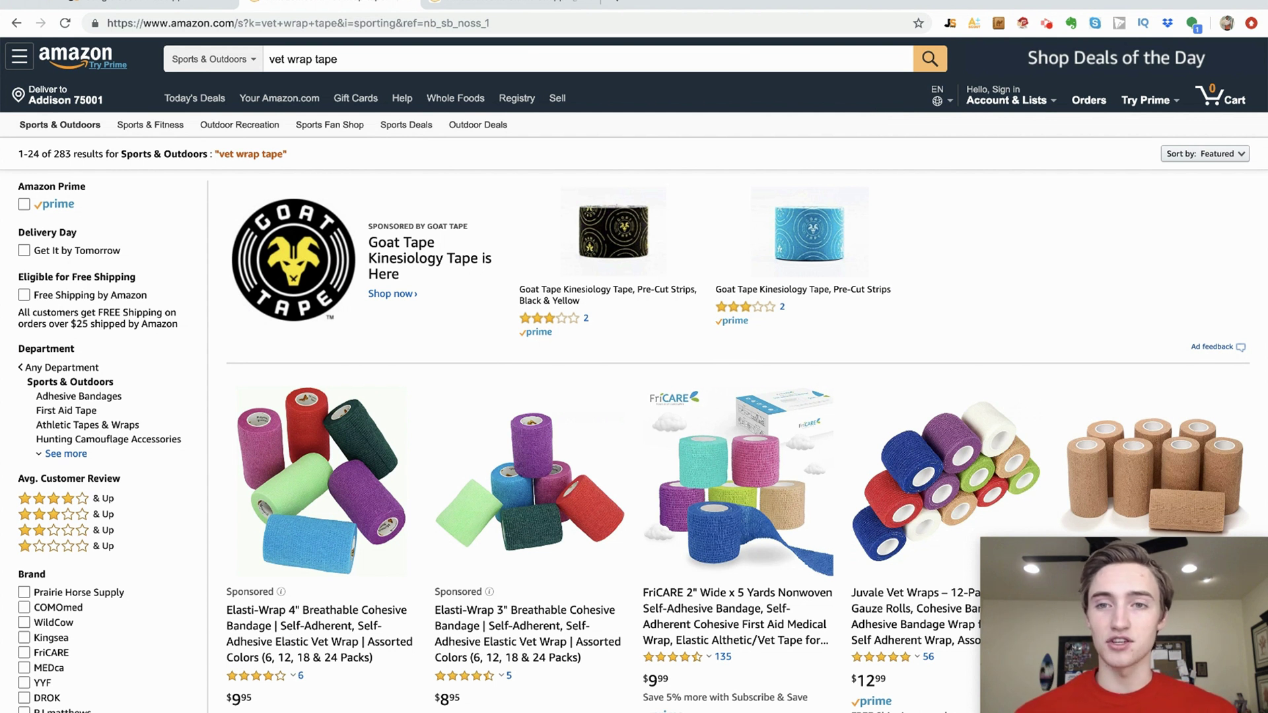
left_click(951, 23)
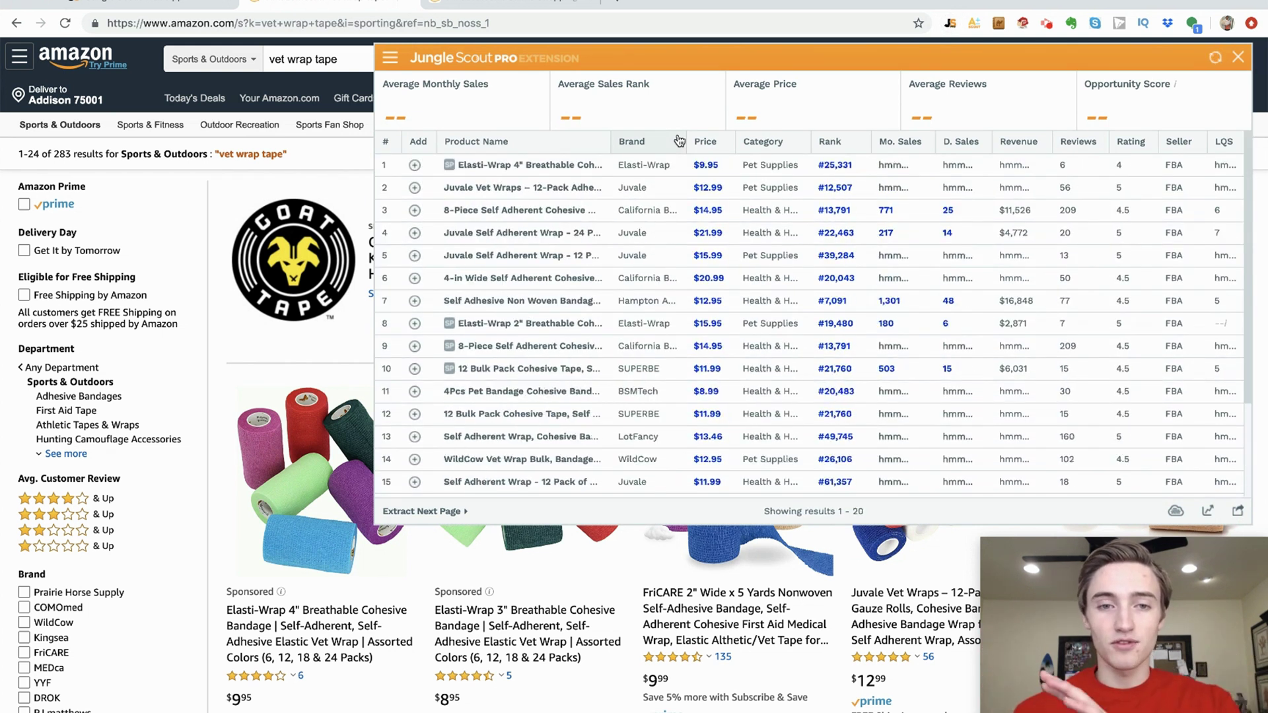
scroll(227, 345, "down", 10)
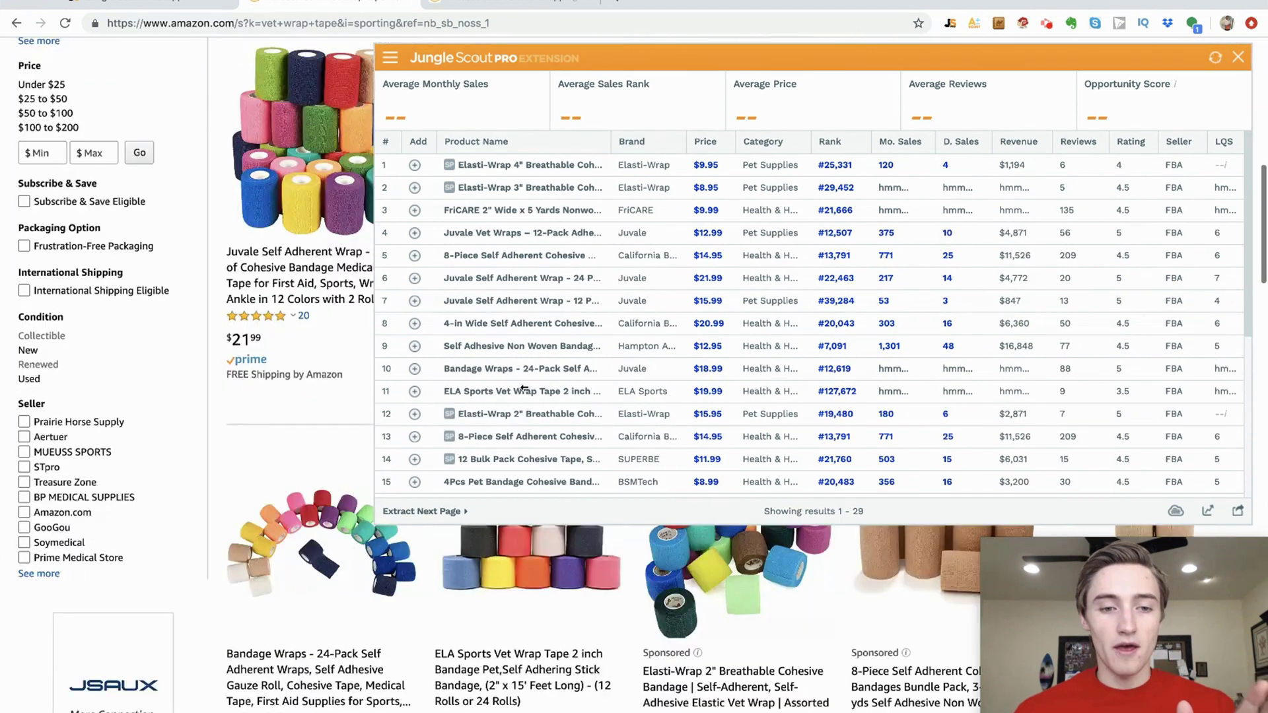
scroll(525, 389, "down", 5)
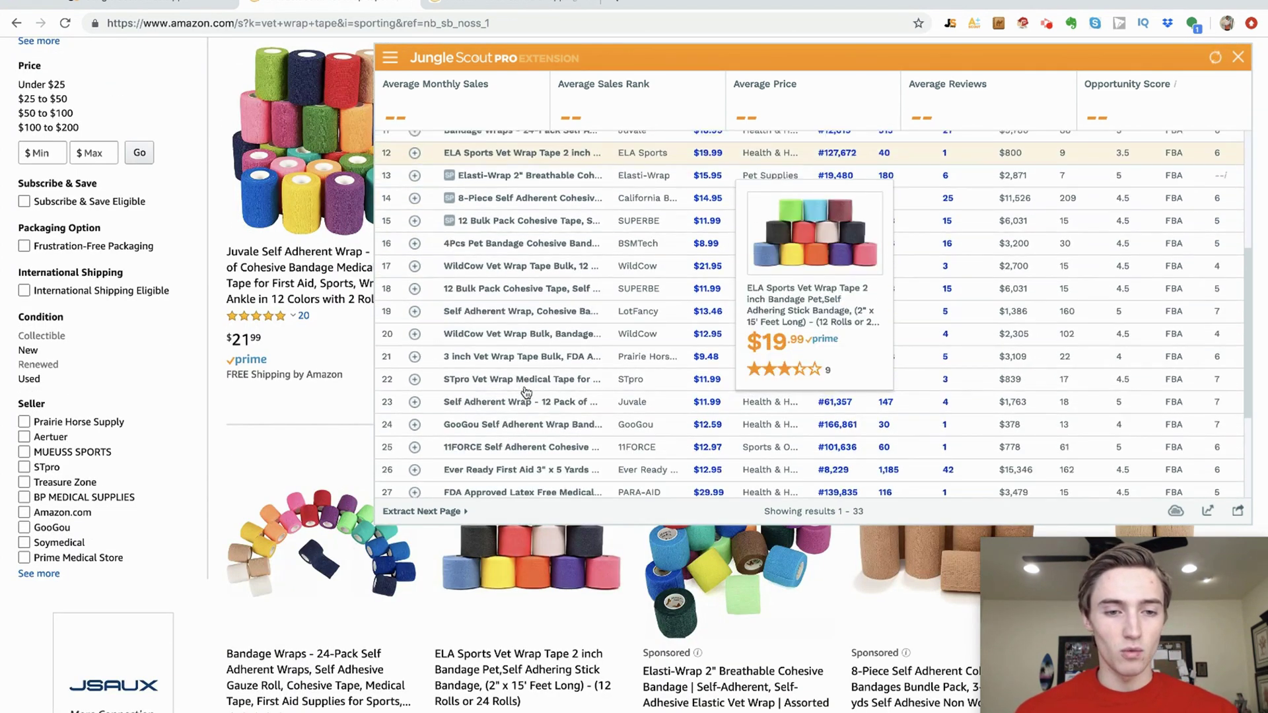
scroll(527, 393, "down", 3)
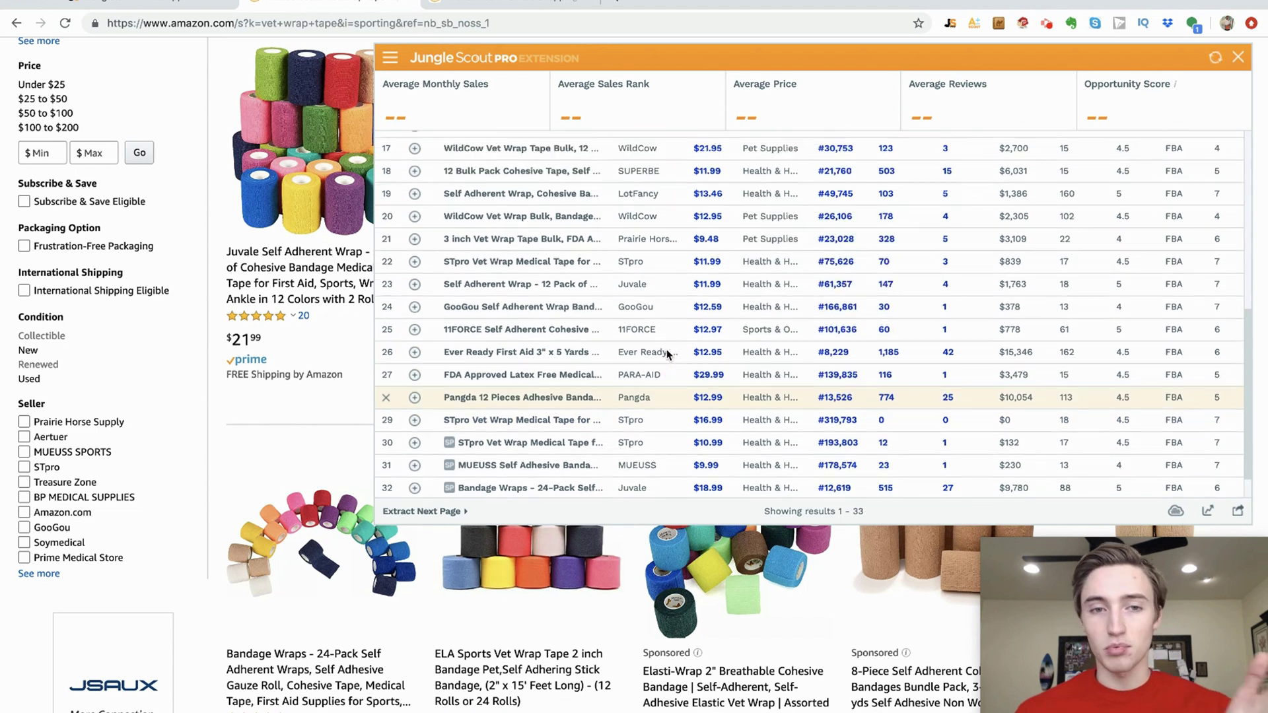
scroll(659, 363, "up", 5)
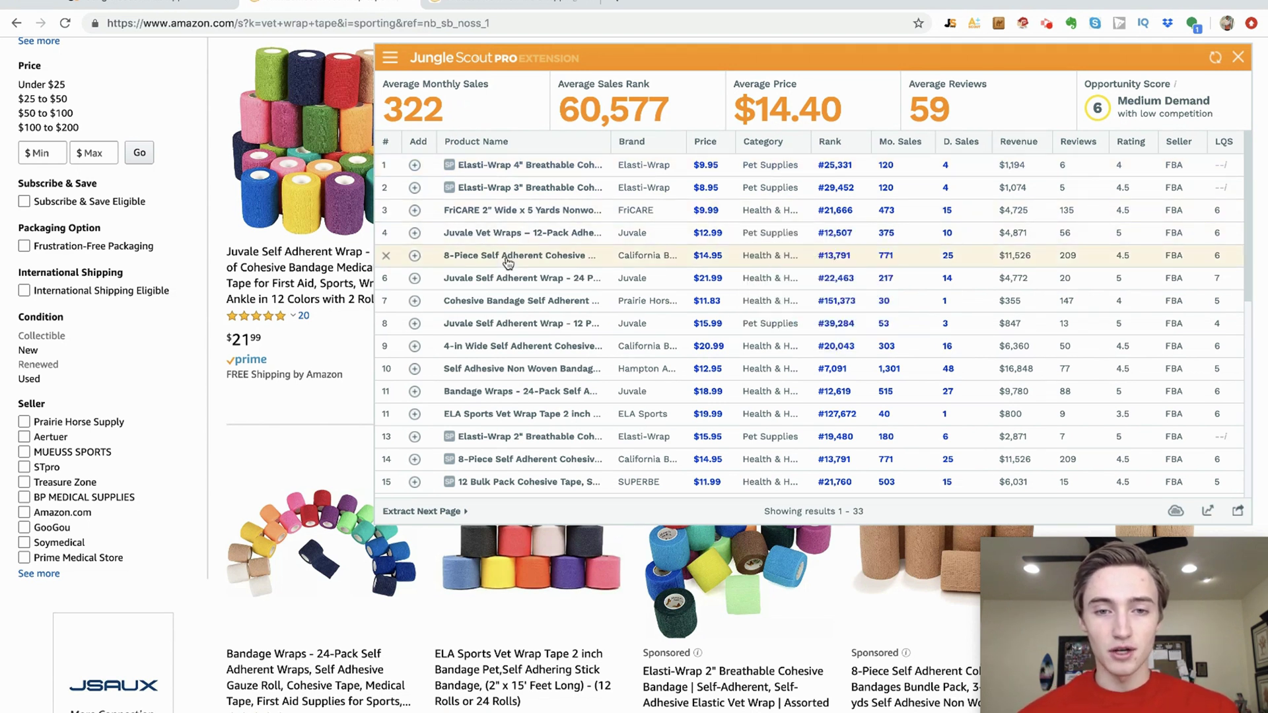
- Remove the non-sponsored 8-Piece Self Adherent Cohesive Wrap from the extension's results and check the recalculated average monthly sales
mouse_move(505, 283)
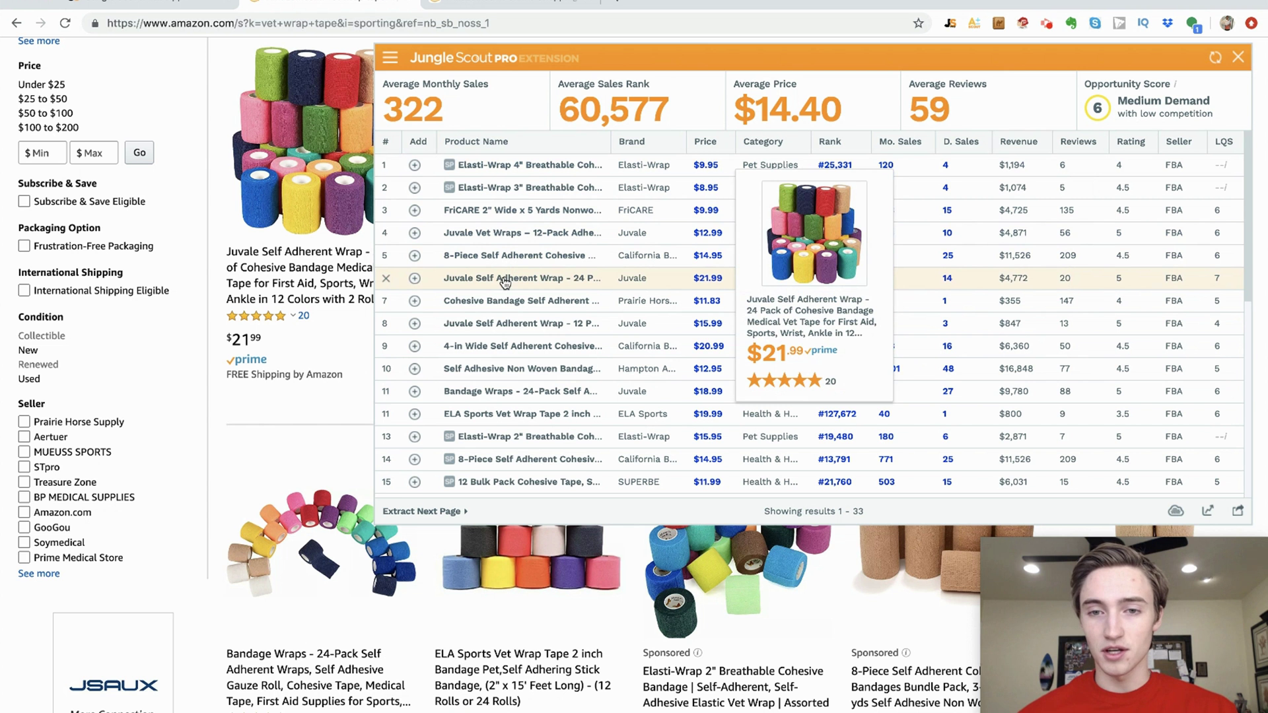
mouse_move(492, 261)
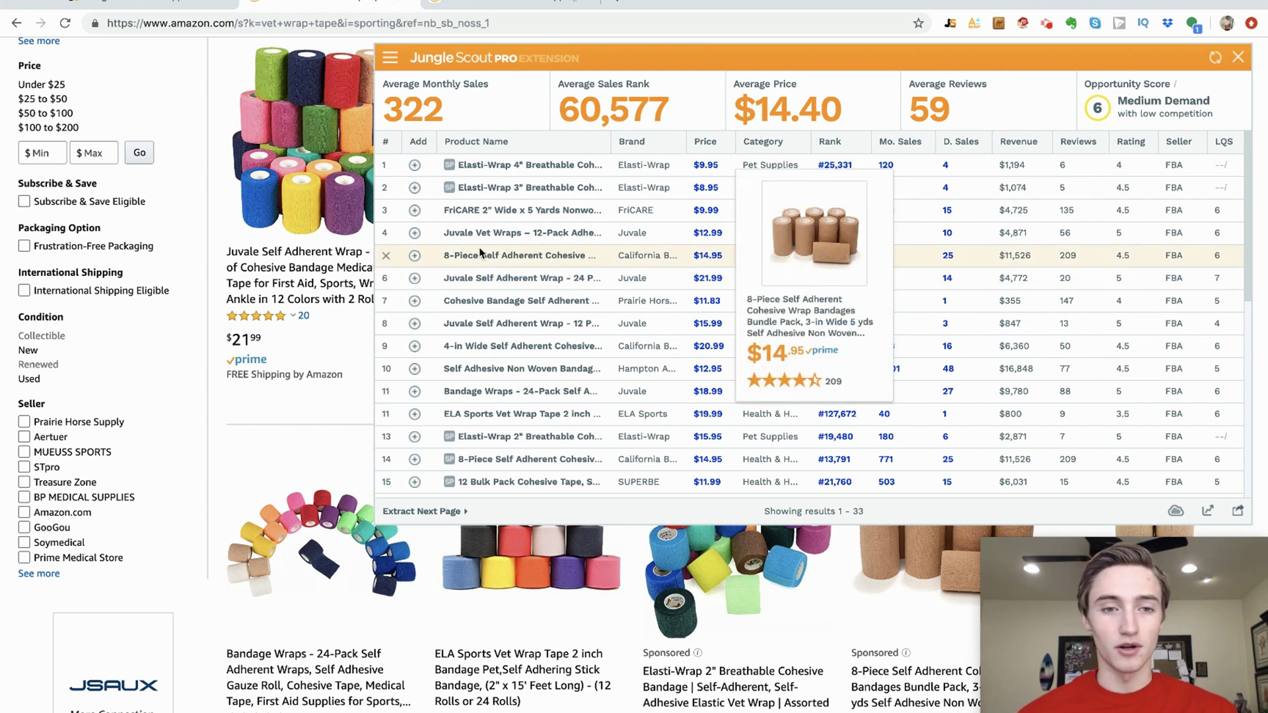
left_click(387, 256)
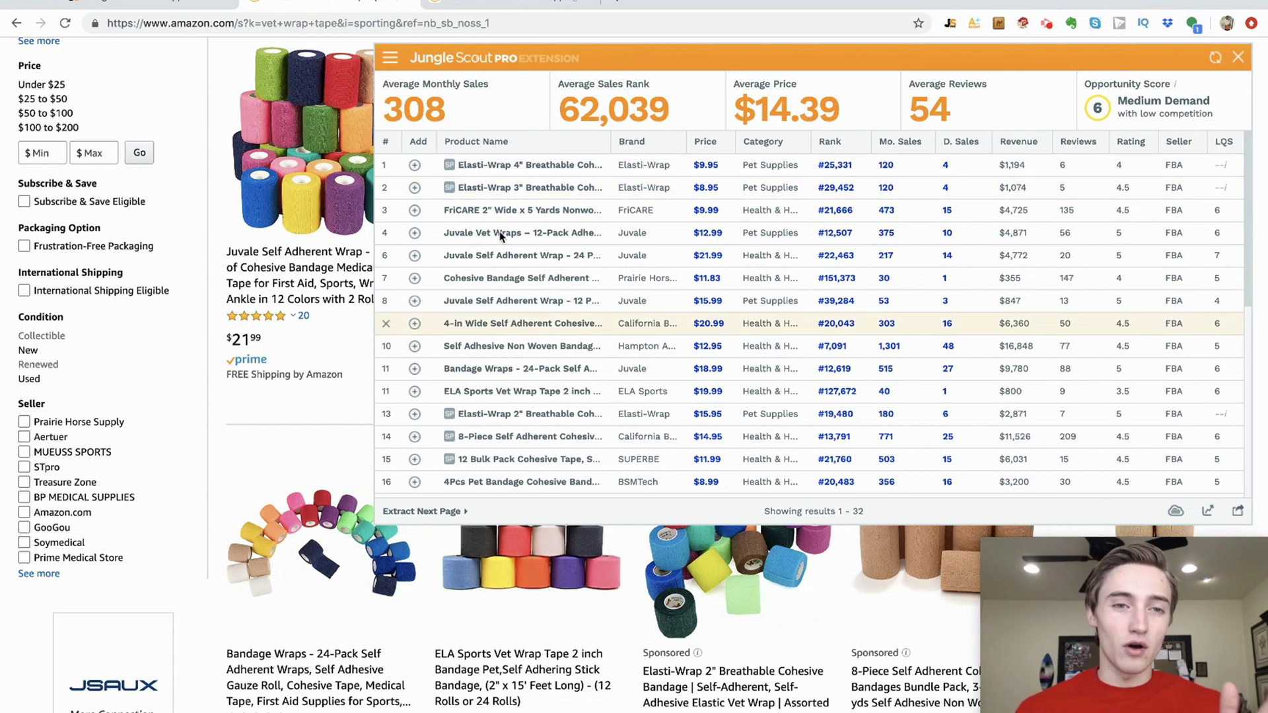
double_click(415, 109)
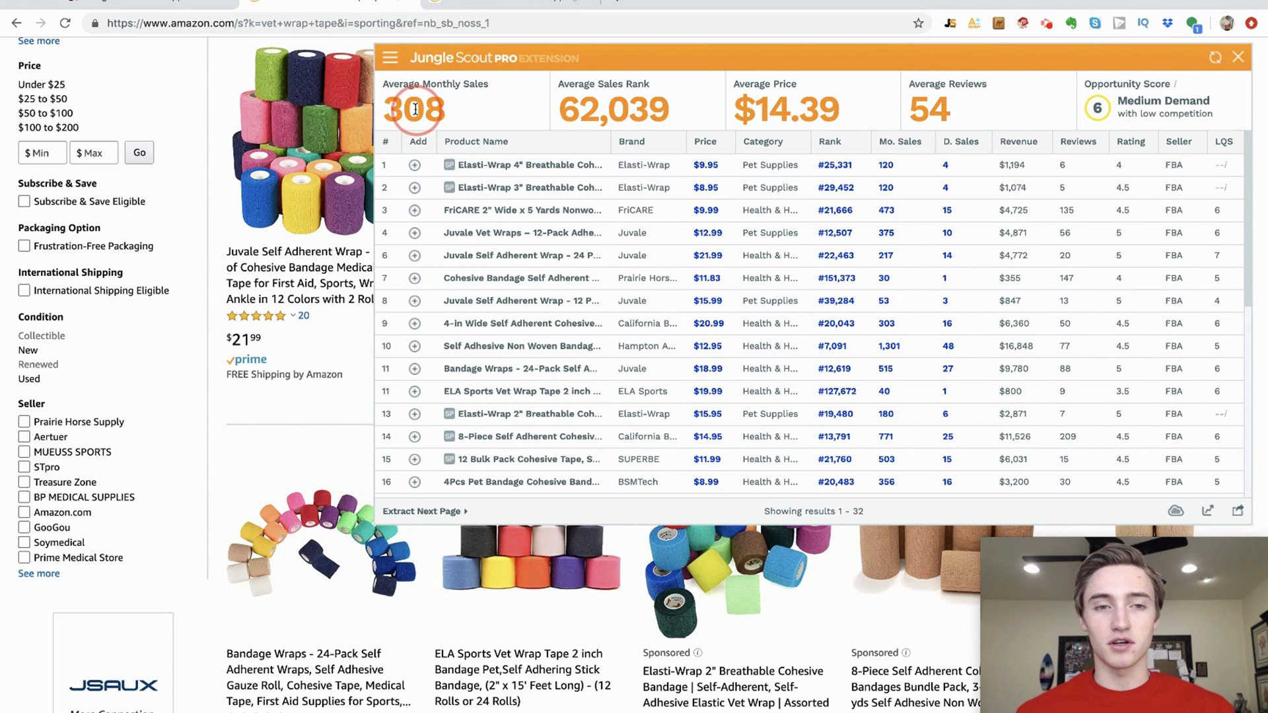
left_click(479, 105)
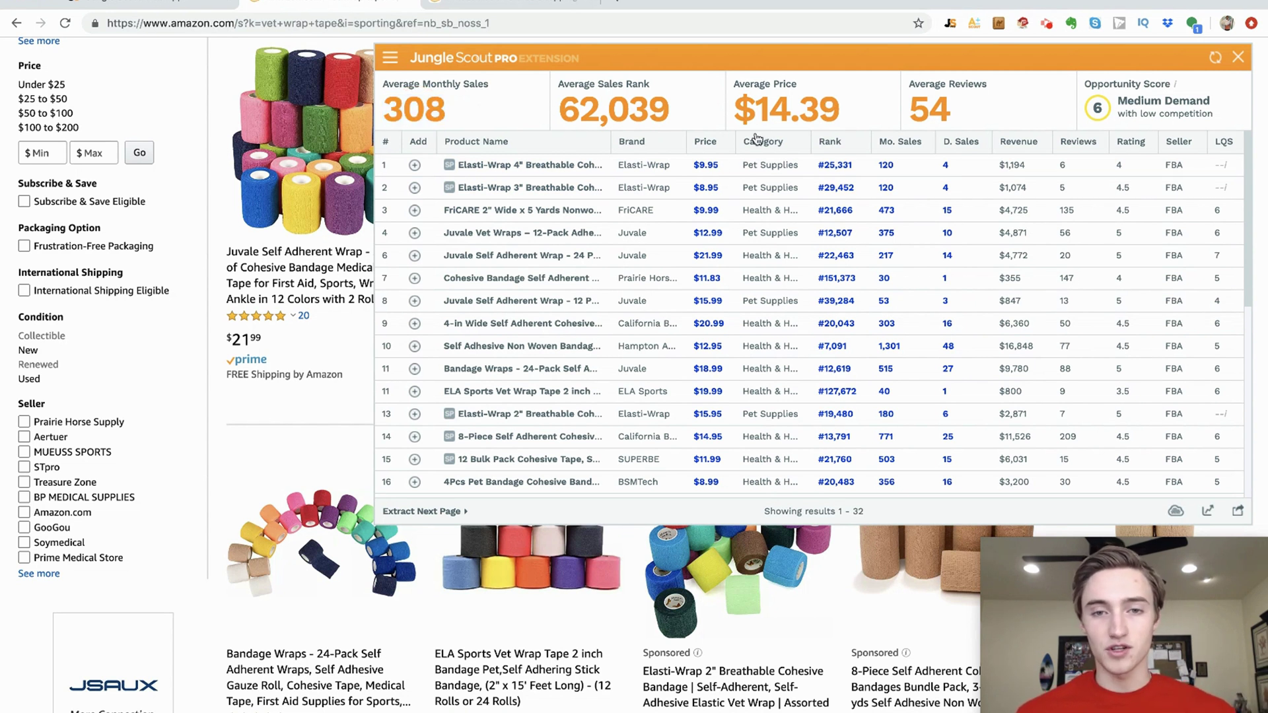
- Sort the extension's product results by price from highest to lowest
left_click(709, 145)
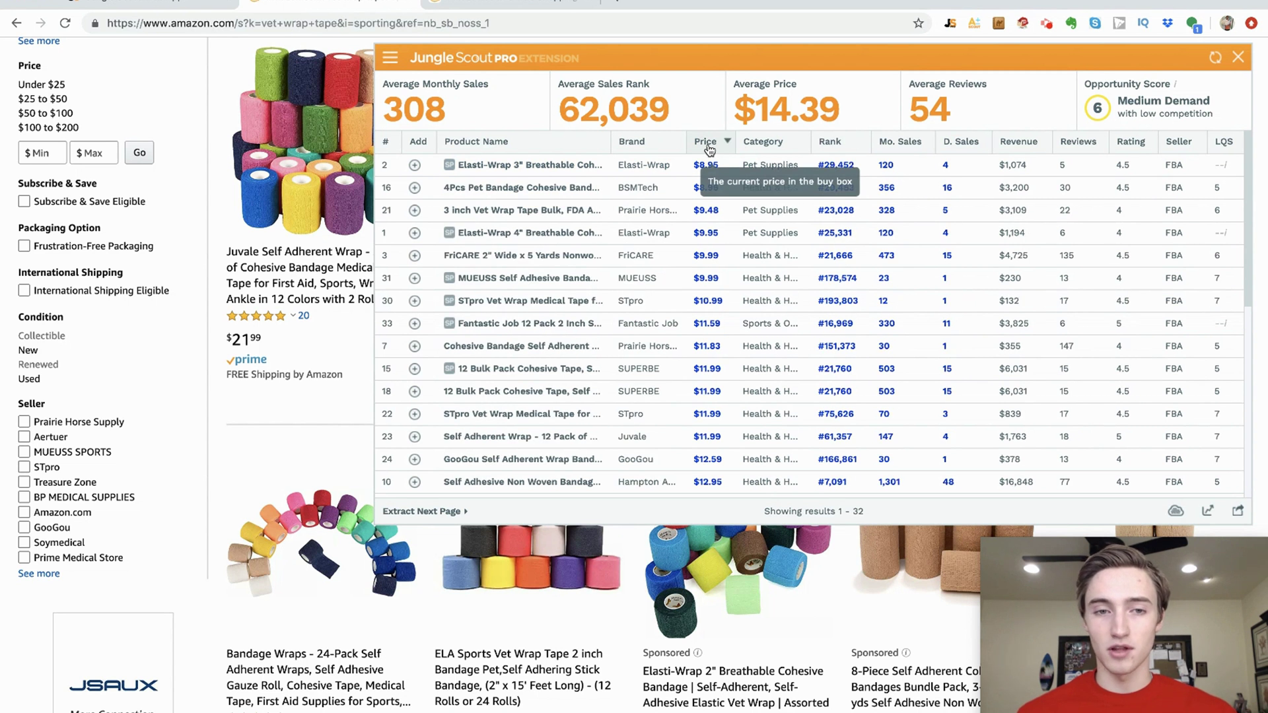
left_click(709, 145)
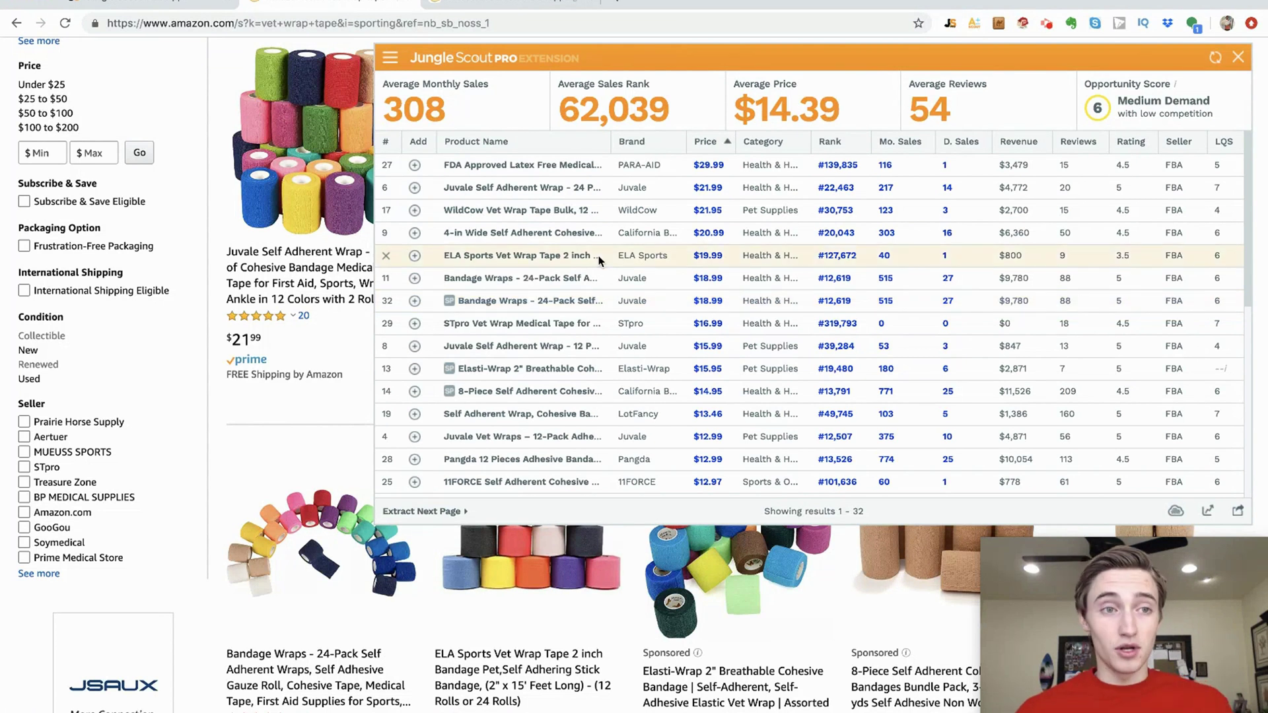
mouse_move(599, 260)
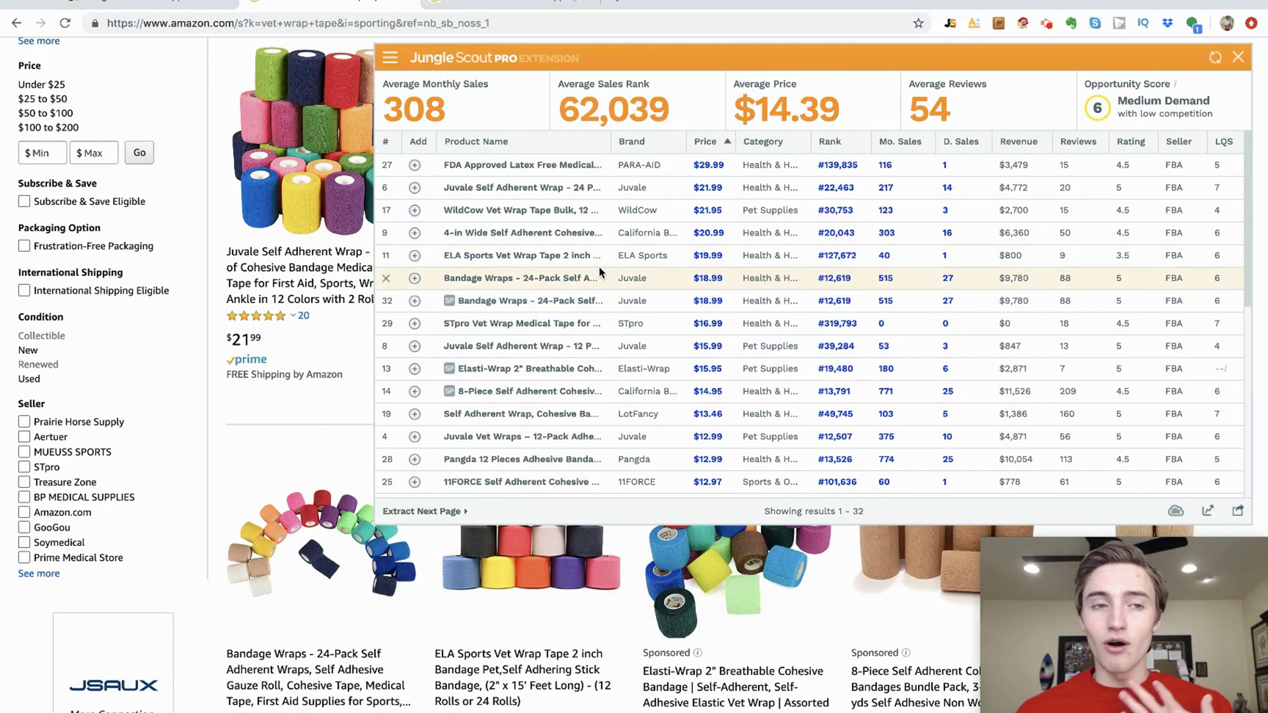
- Review the 3 inch Vet Wrap Tape Bulk entries in the Product Database and return to the extension's Amazon results
left_click(142, 8)
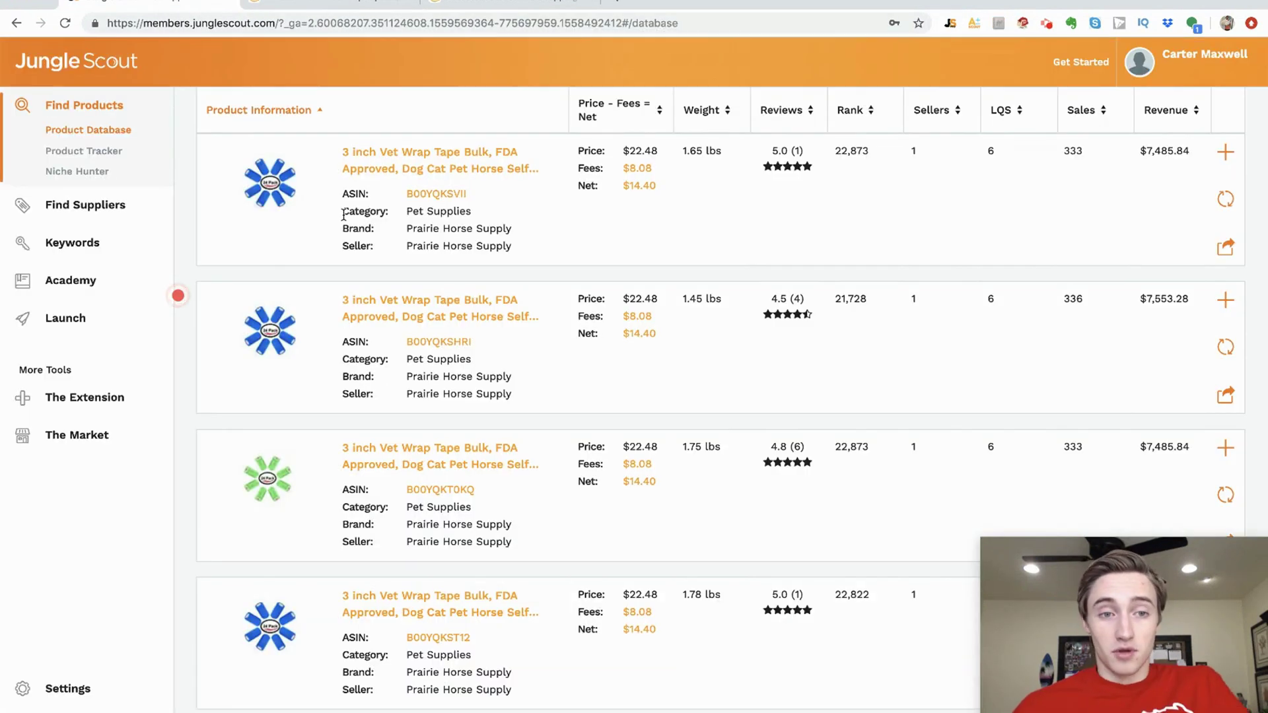
scroll(370, 319, "down", 6)
scroll(372, 320, "down", 2)
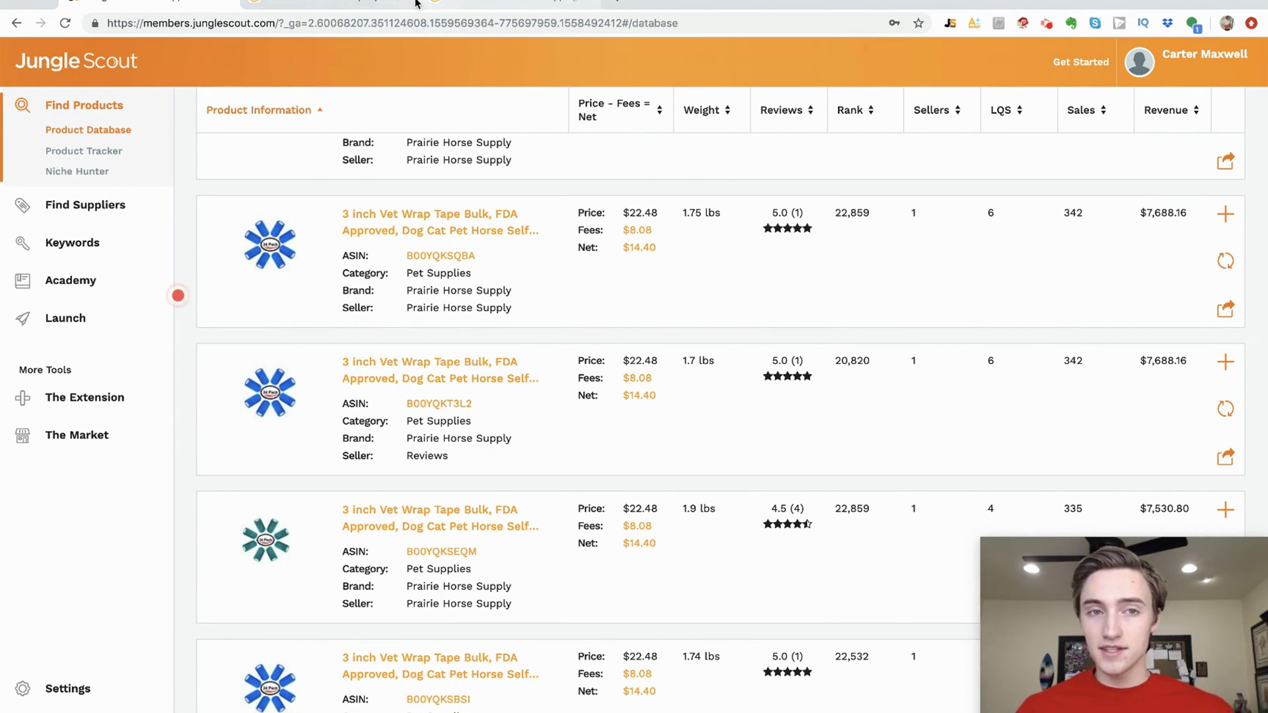
left_click(368, 2)
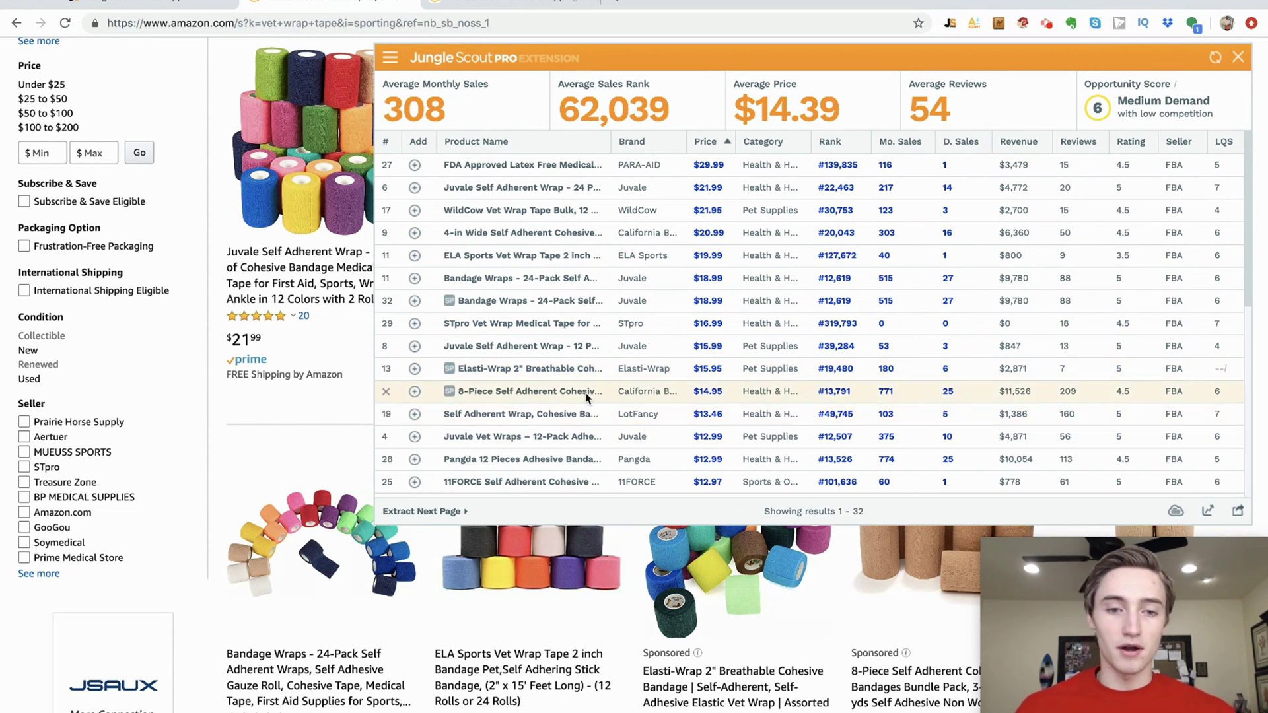
- Add the 4-in Wide Self Adherent Cohesive product priced at $20.99 to the Jungle Scout product tracker
mouse_move(572, 397)
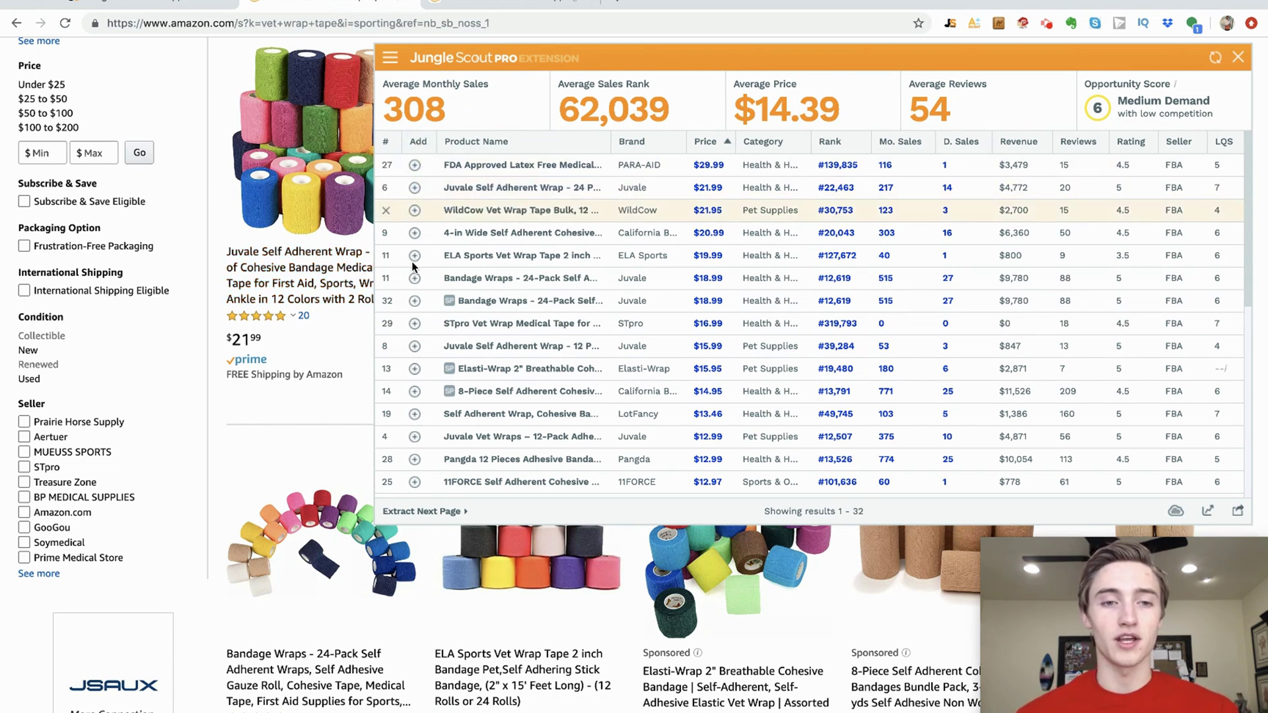
mouse_move(422, 145)
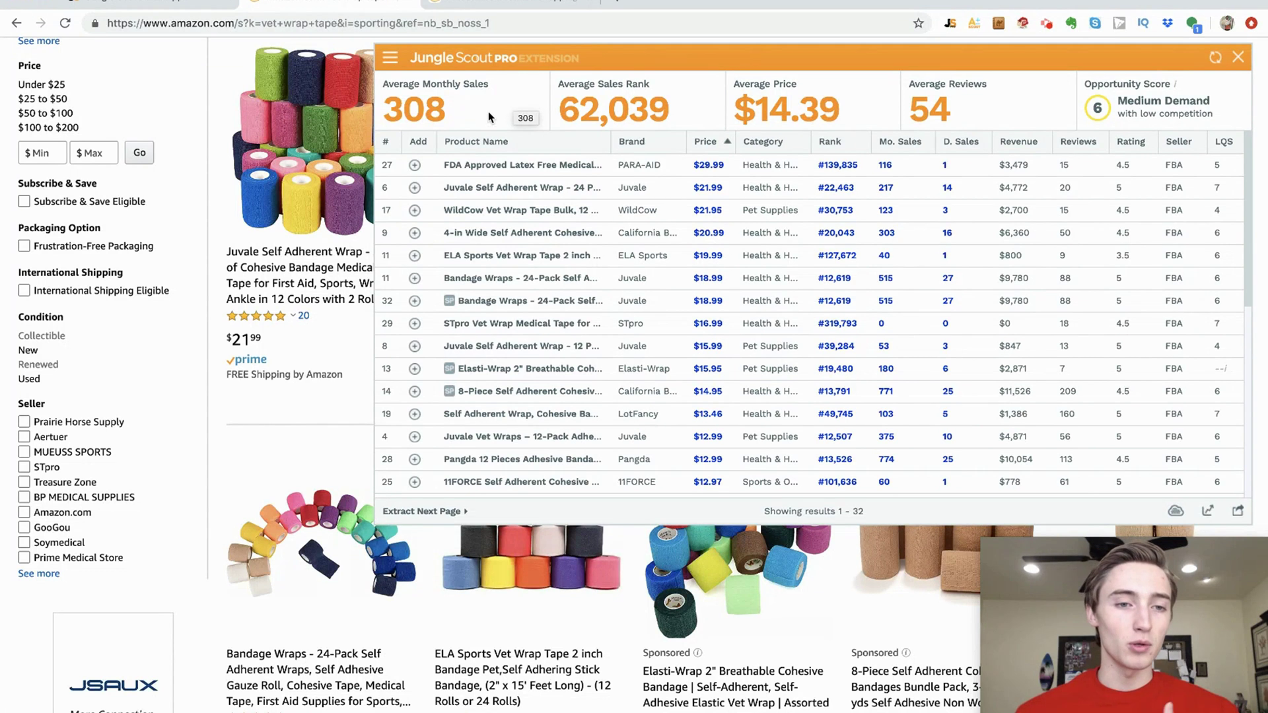
mouse_move(556, 177)
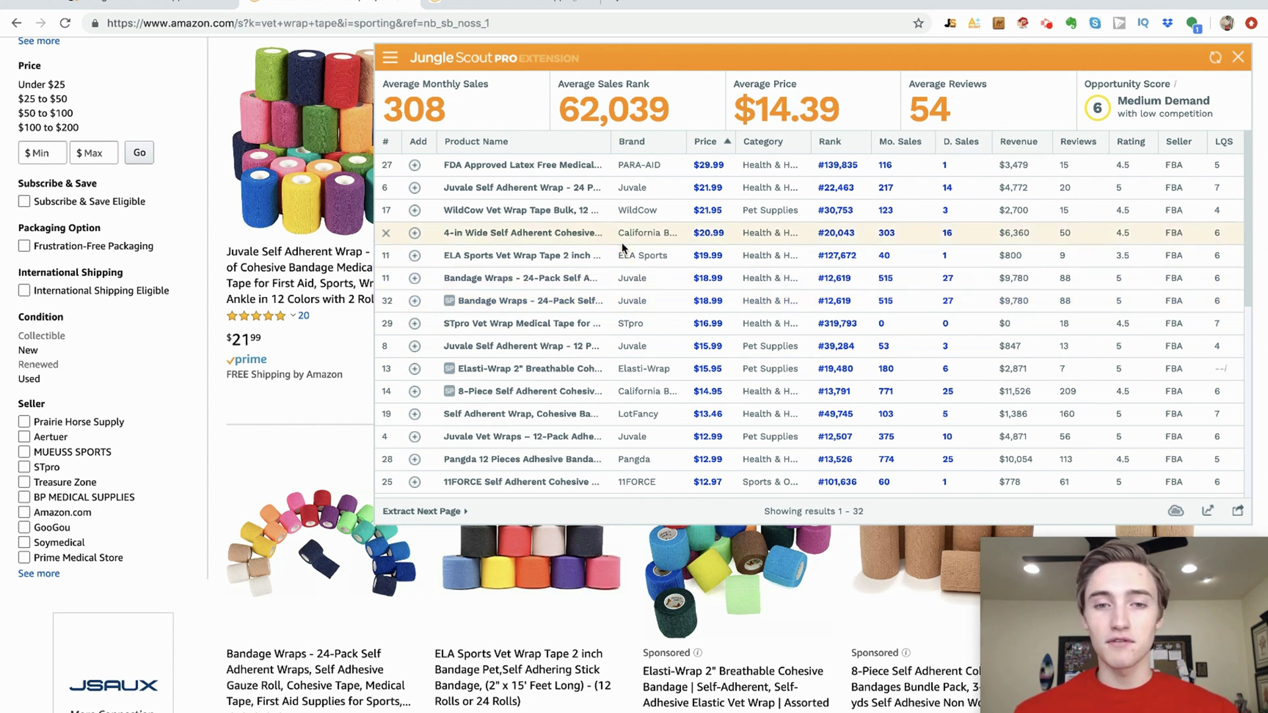
mouse_move(522, 192)
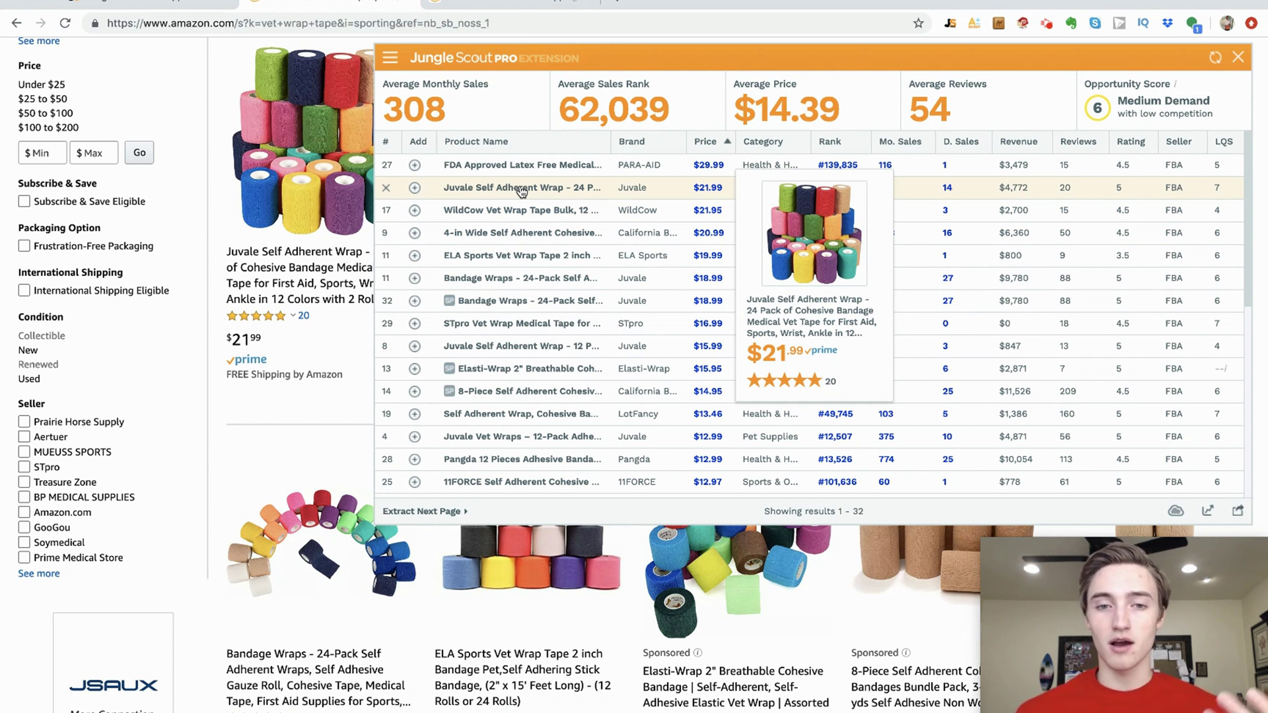
left_click(415, 233)
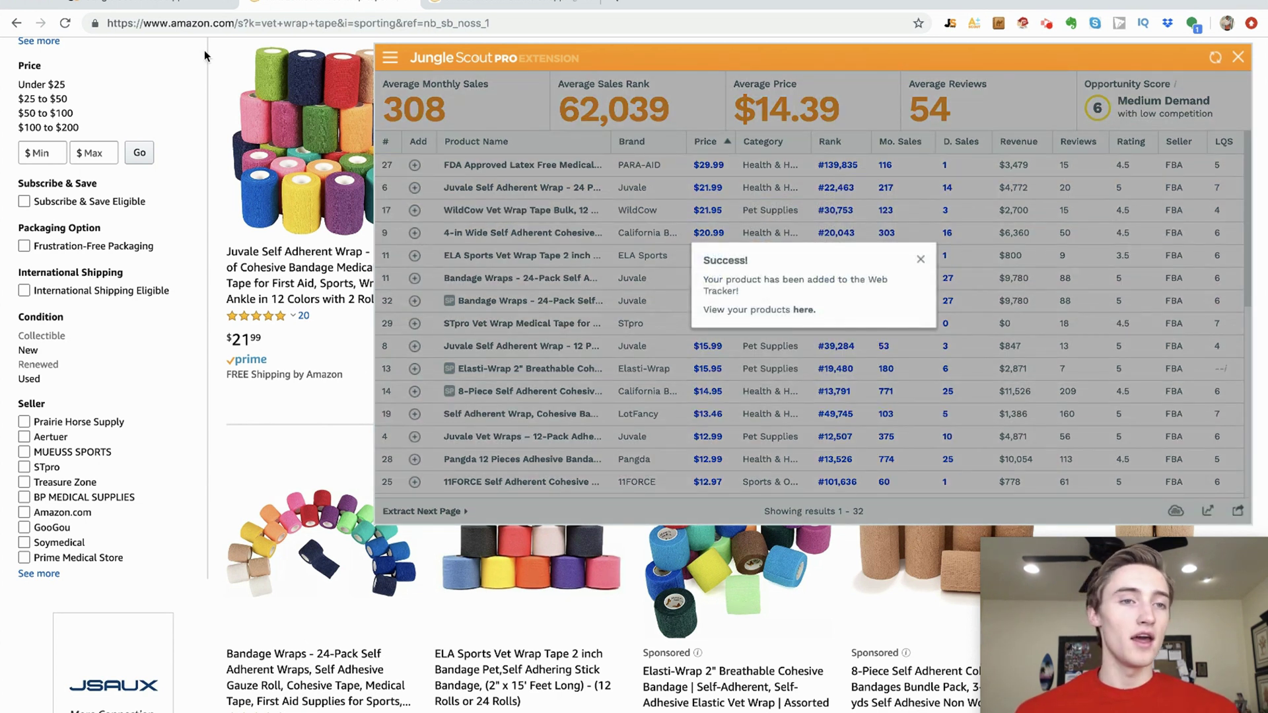
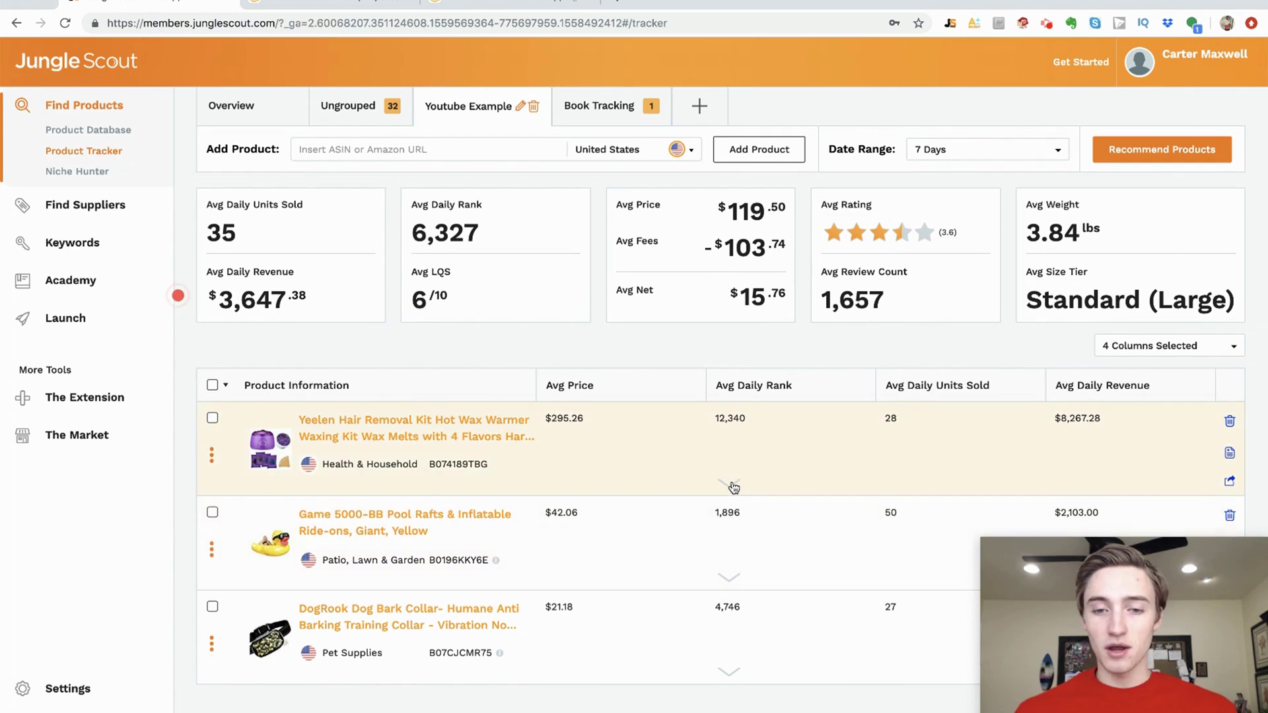
- In the Product Tracker's Youtube Example group, expand the Yeelen Hair Removal Kit and examine its 7-day units sold, rank and inventory chart
left_click(729, 484)
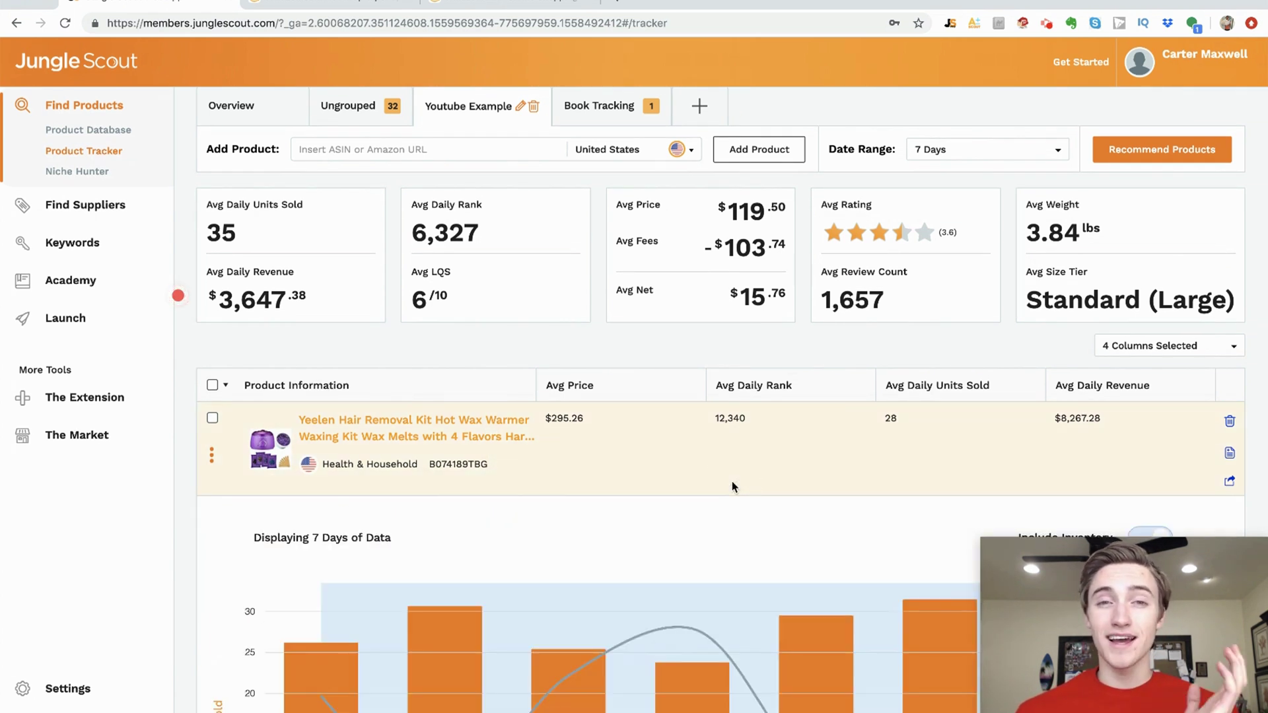
scroll(732, 481, "down", 5)
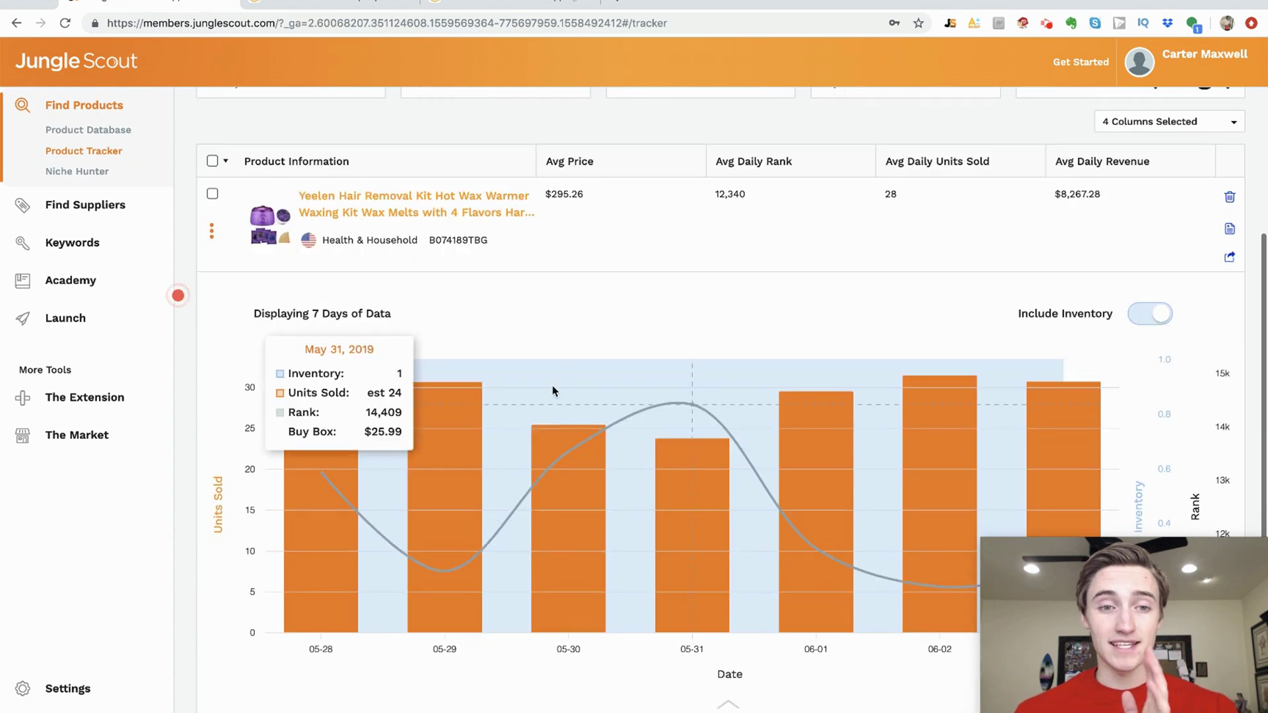
scroll(550, 384, "down", 3)
scroll(549, 382, "up", 3)
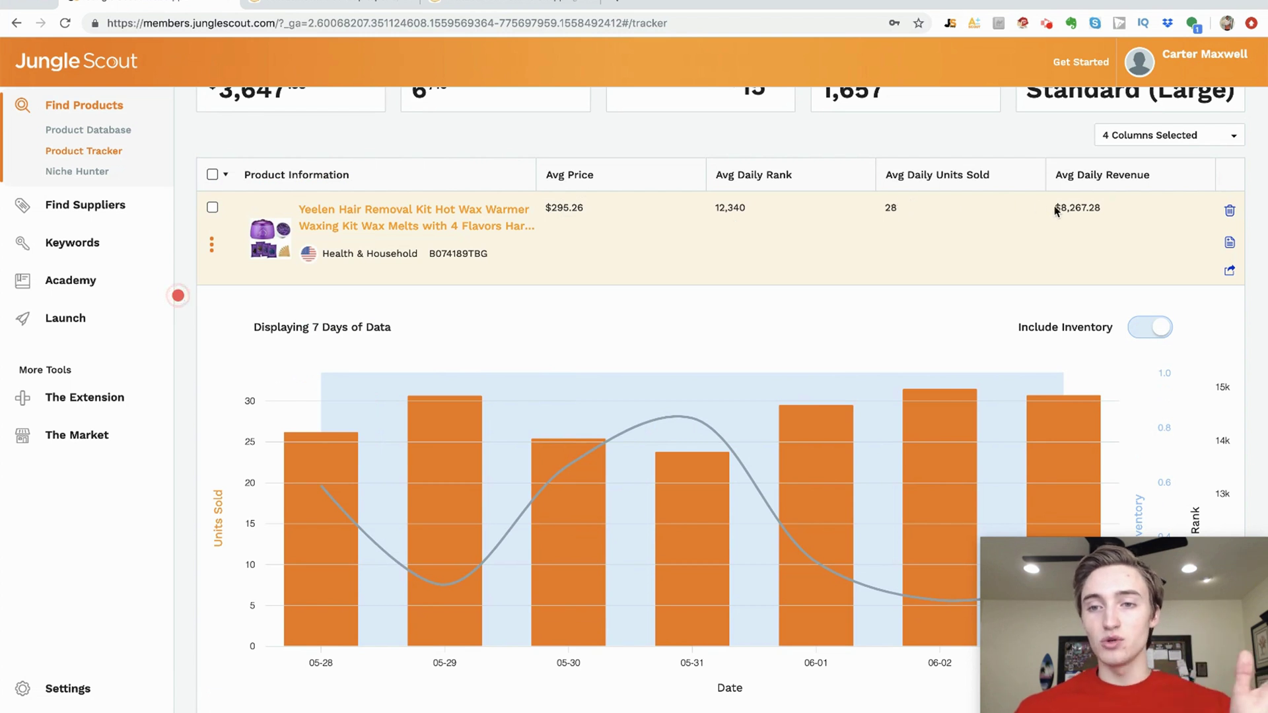
scroll(753, 359, "down", 1)
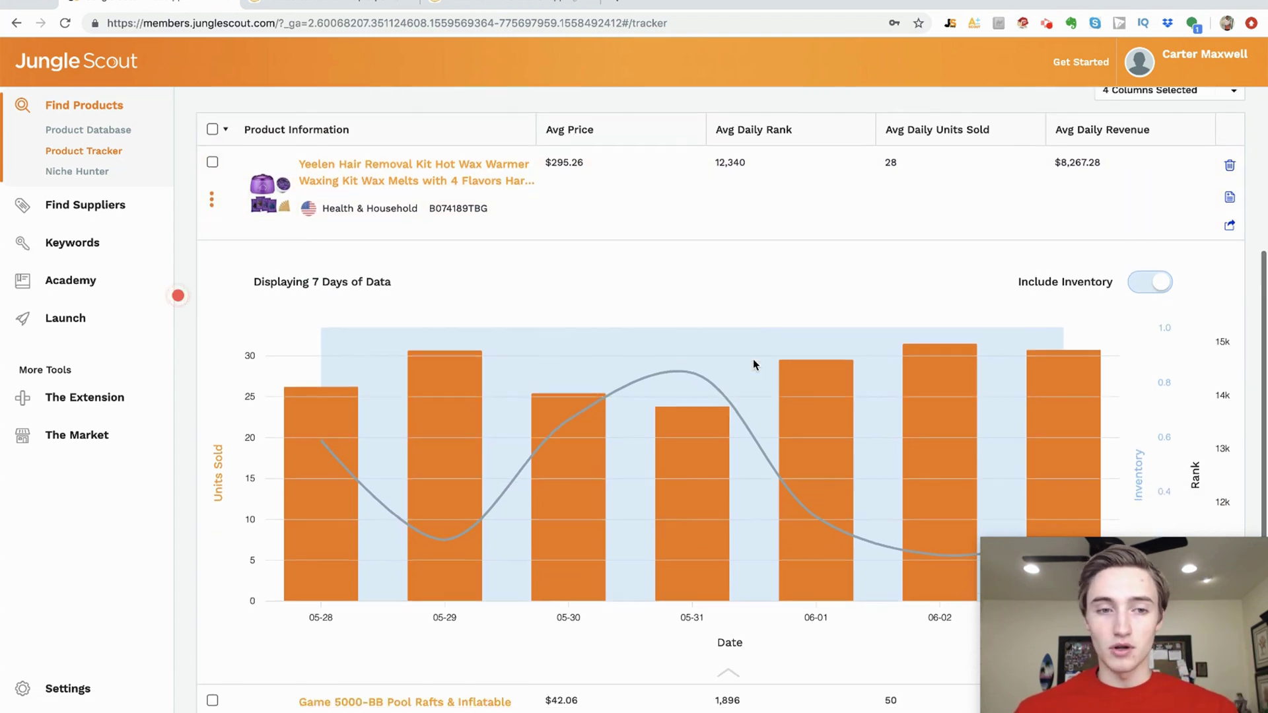
scroll(753, 358, "up", 1)
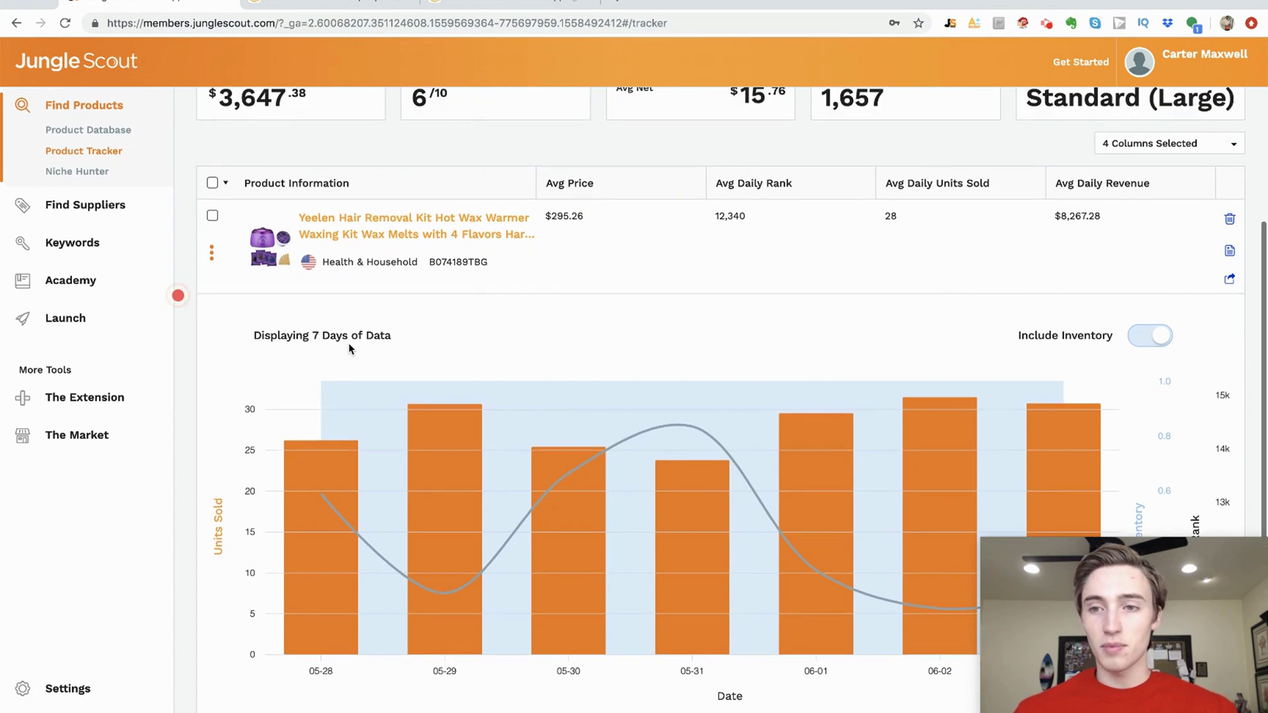
scroll(679, 400, "down", 5)
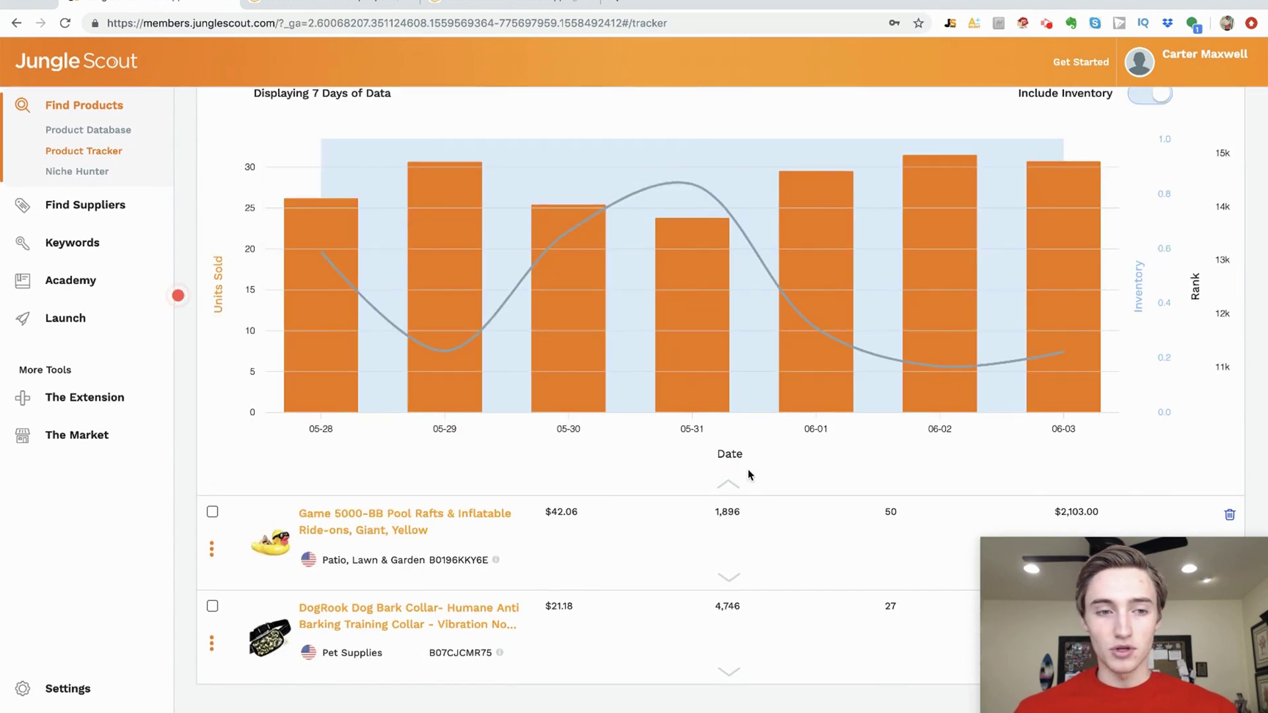
scroll(475, 332, "up", 4)
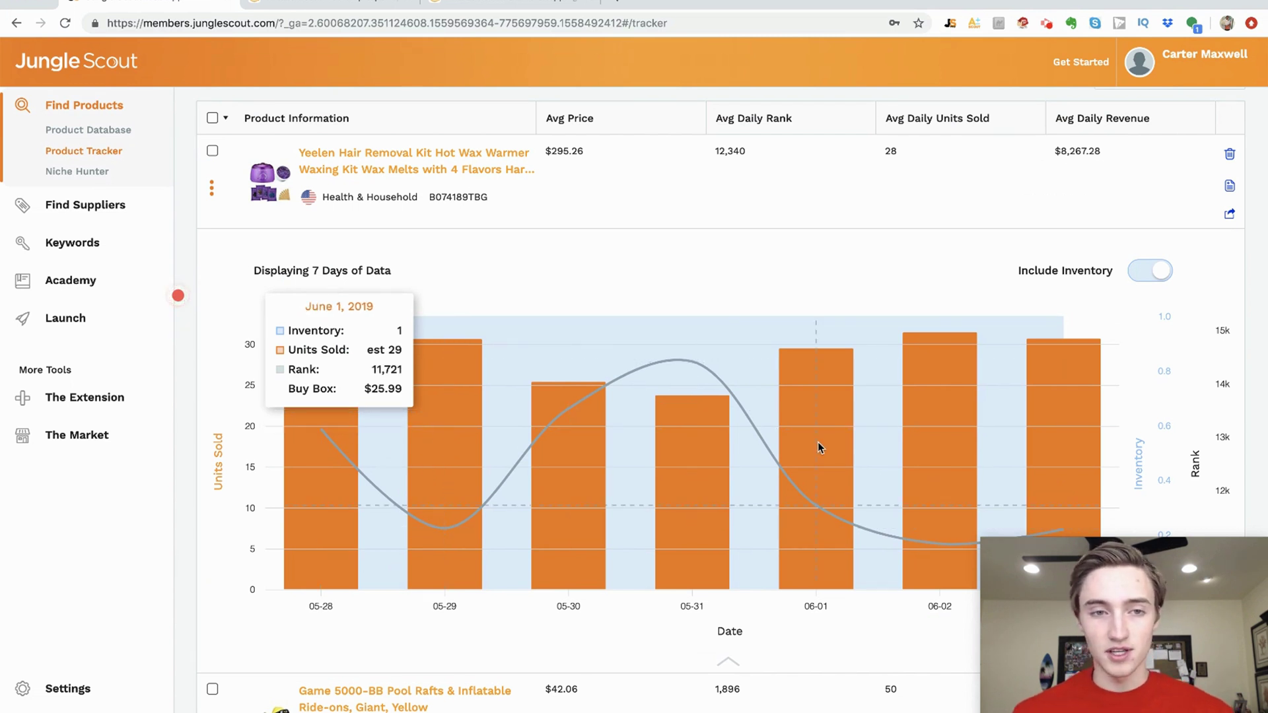
scroll(818, 442, "up", 5)
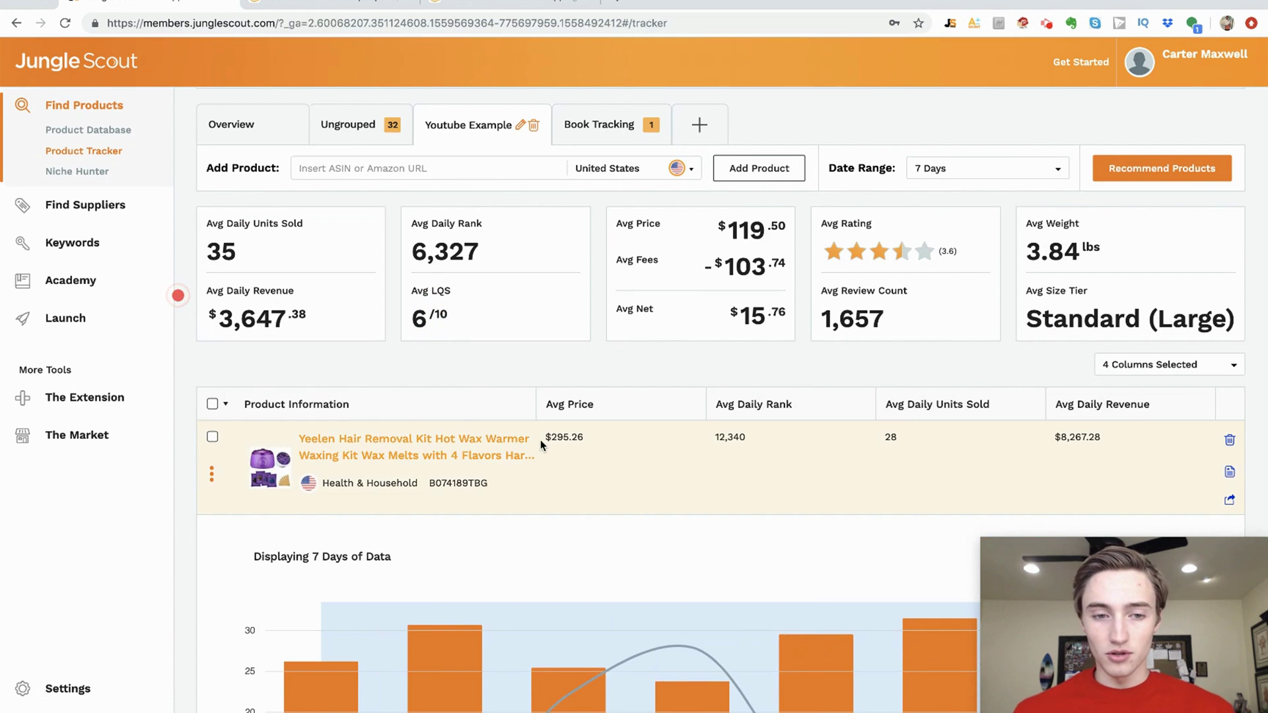
- Check the column options of the tracked-products table, close the list and review the group's summary averages
scroll(853, 467, "down", 1)
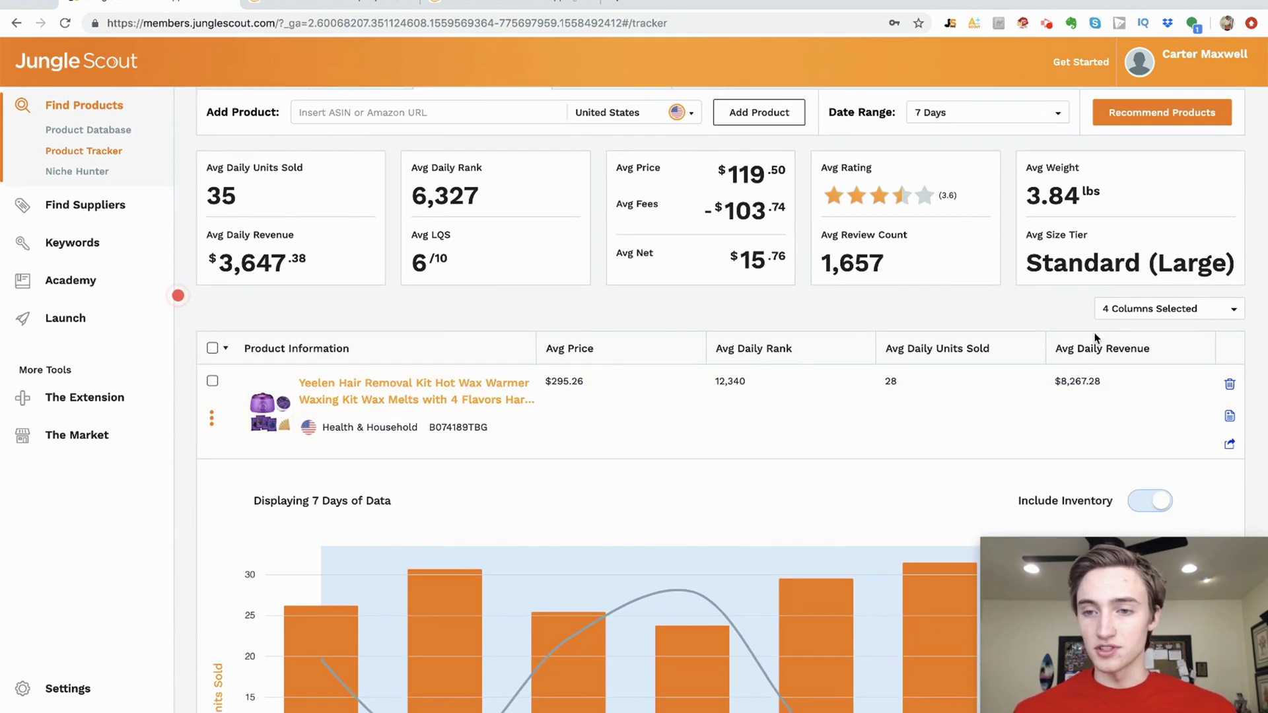
left_click(1127, 307)
left_click(1005, 320)
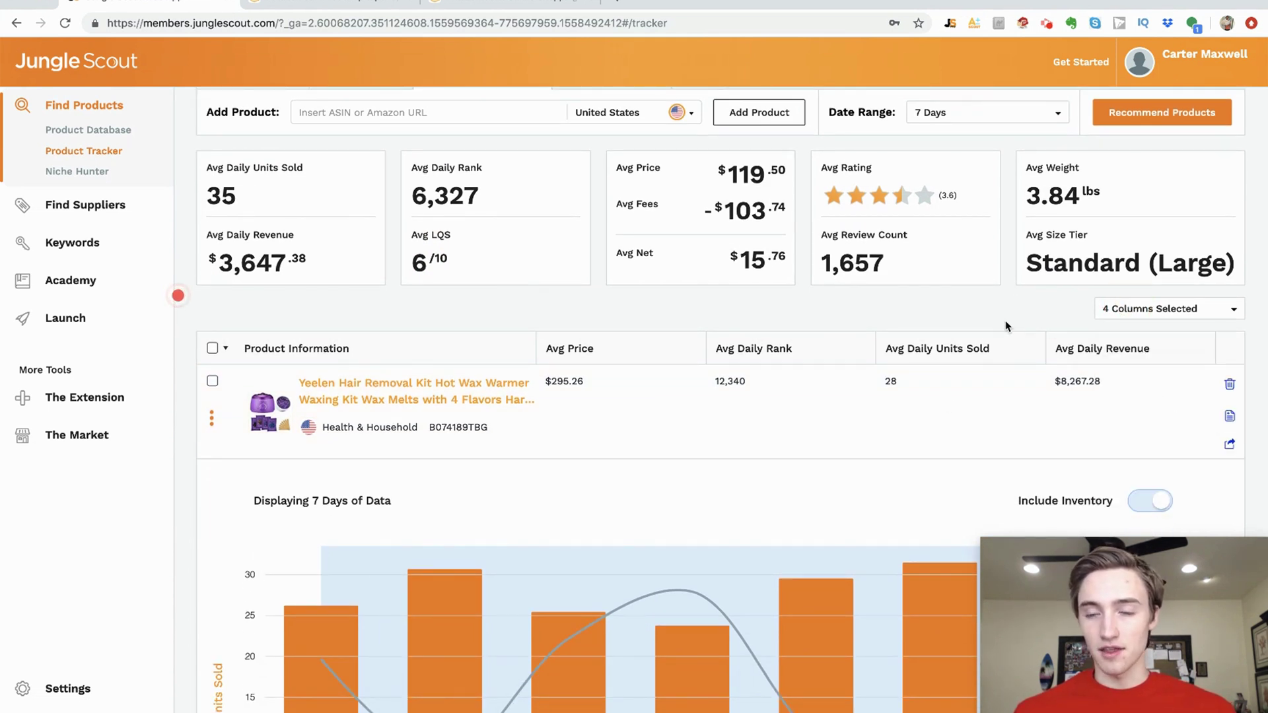
scroll(731, 437, "up", 3)
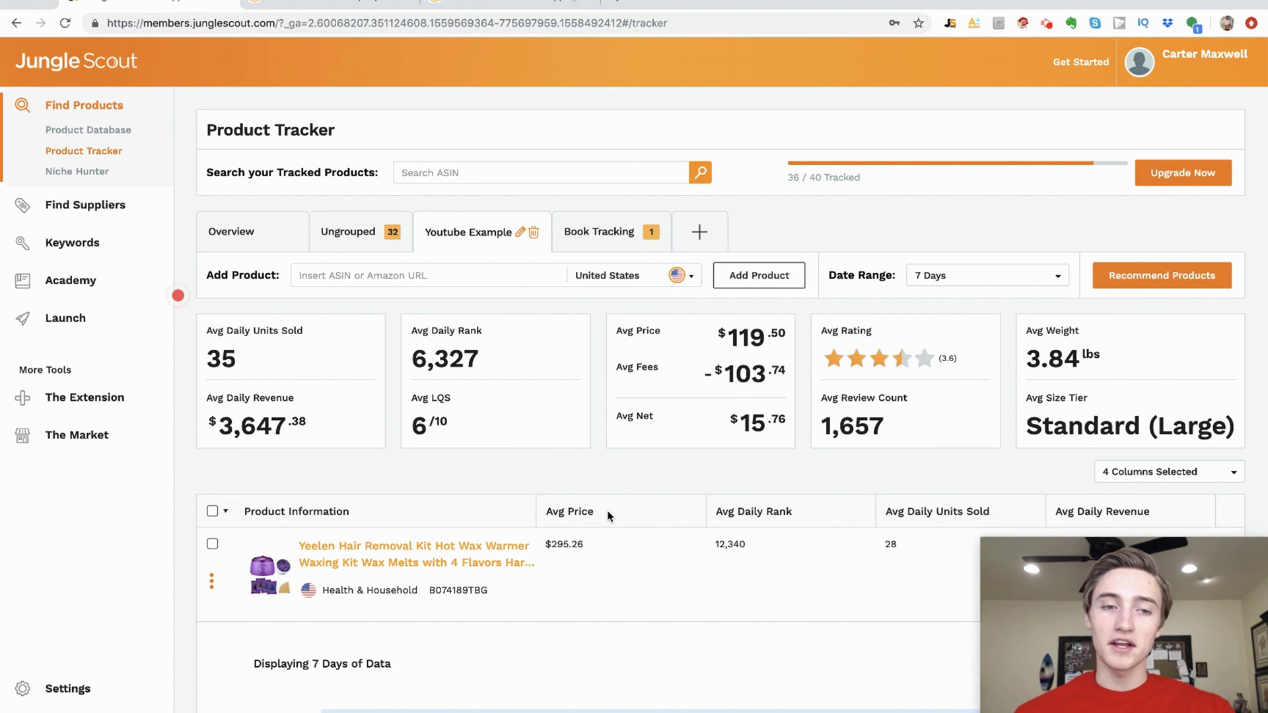
- Examine the Yeelen Hair Removal Kit's 7-day chart, checking the daily inventory, units sold, rank and Buy Box details for May 30 and 31
scroll(608, 515, "down", 2)
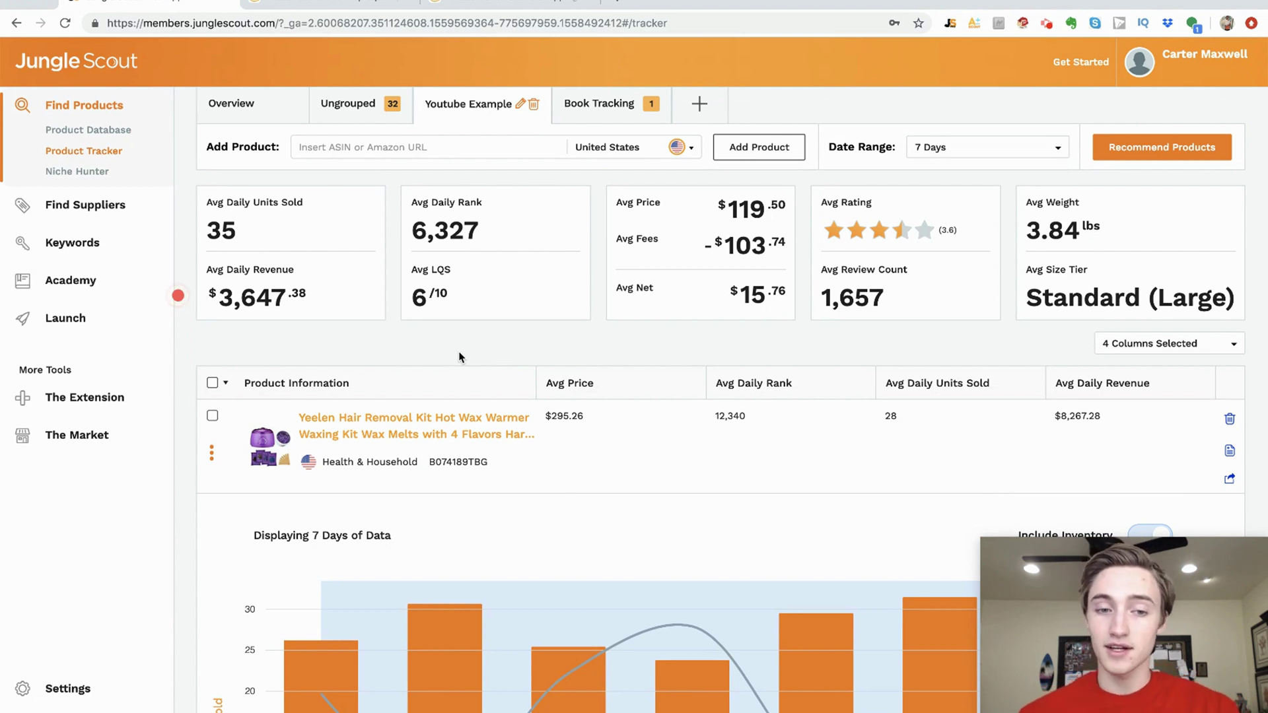
scroll(459, 358, "down", 3)
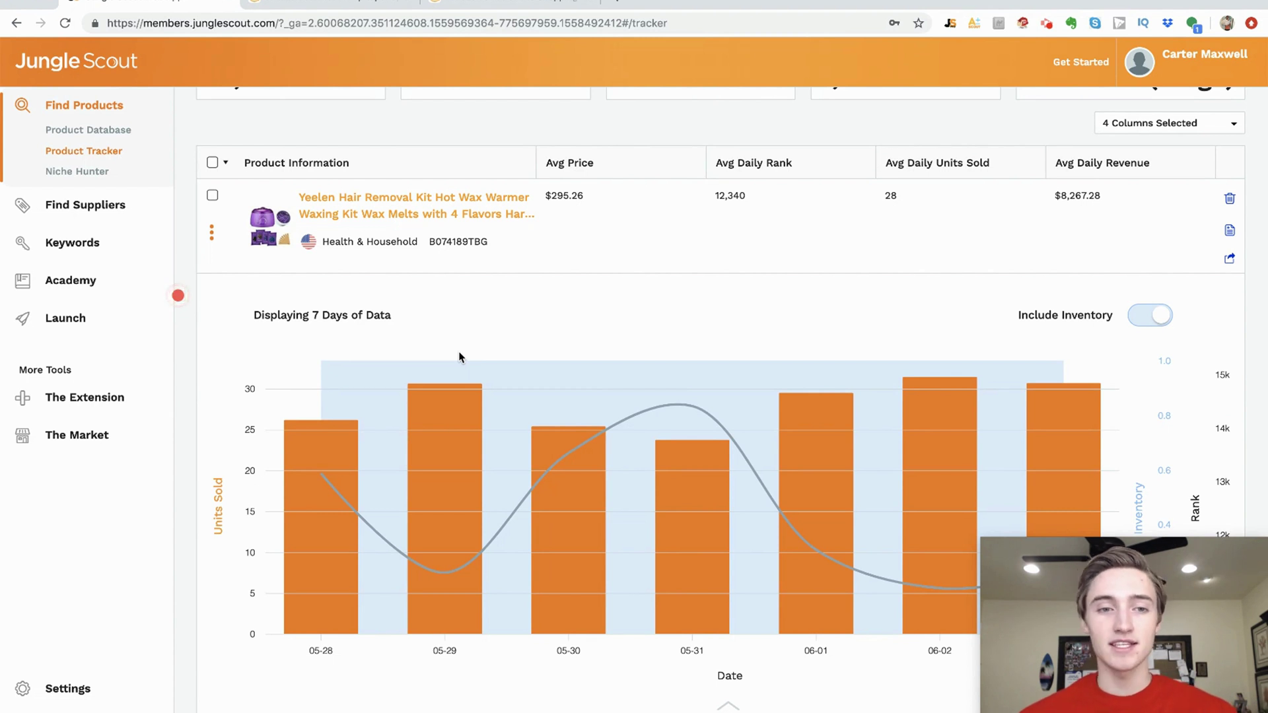
scroll(459, 357, "down", 2)
mouse_move(714, 358)
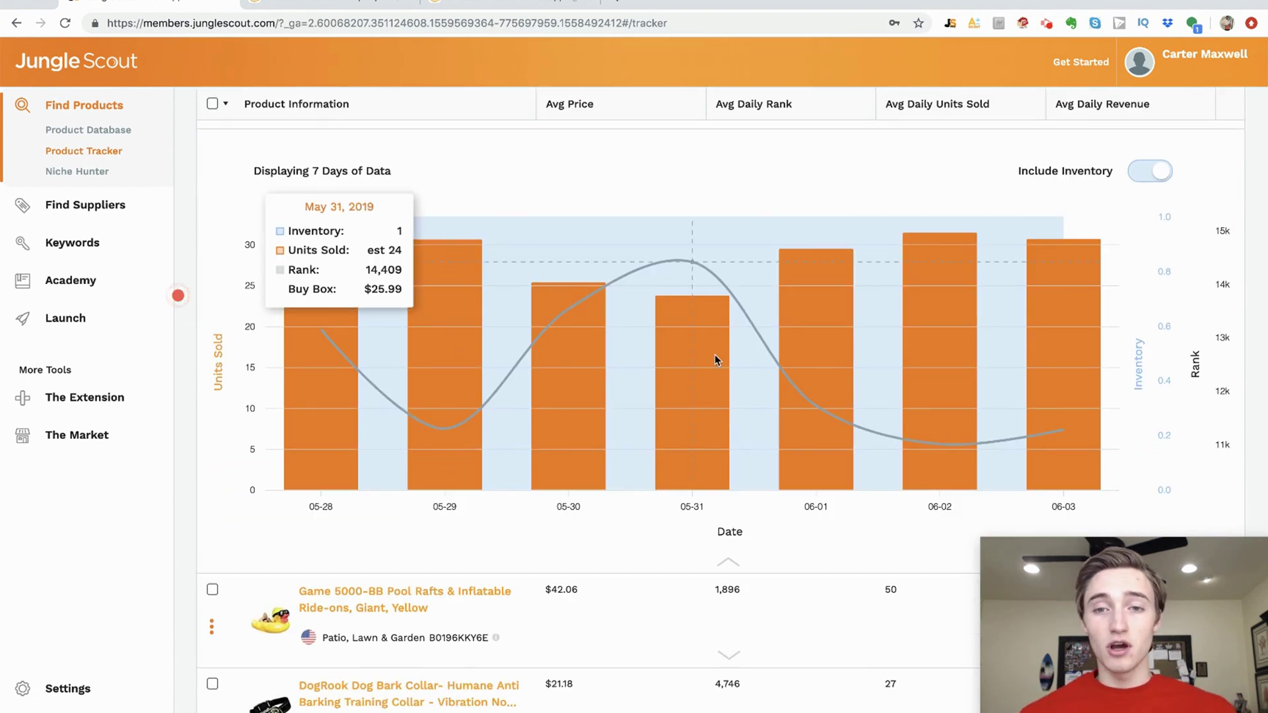
mouse_move(541, 367)
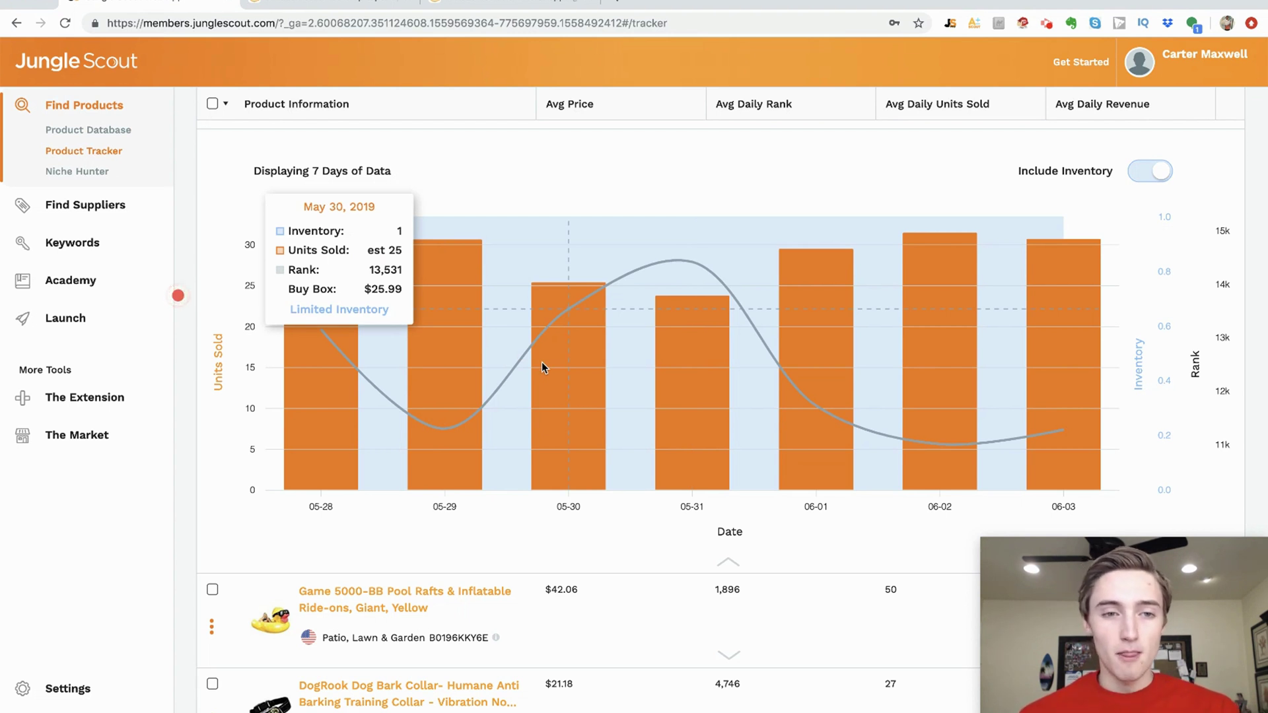
scroll(542, 367, "up", 3)
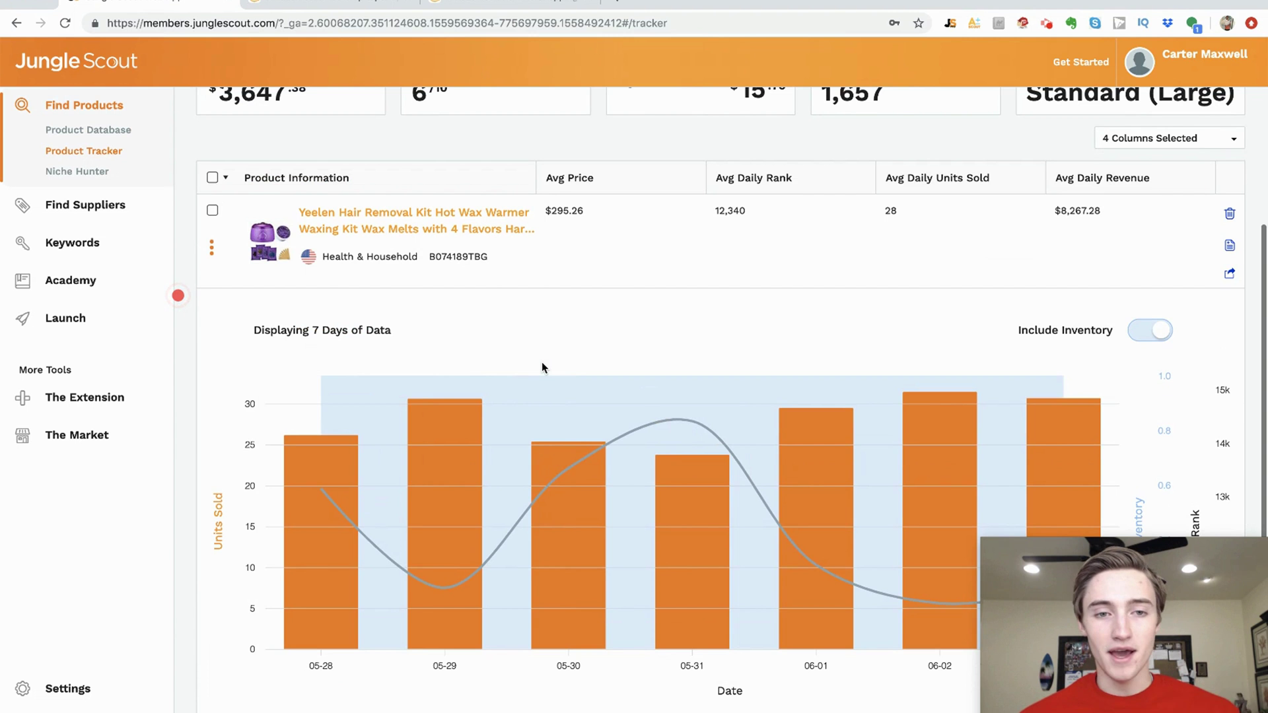
- Expand the Game 5000-BB Pool Rafts product and examine its 7-day chart, toggling the inventory overlay off and back on
scroll(541, 362, "down", 4)
left_click(730, 576)
scroll(645, 545, "down", 5)
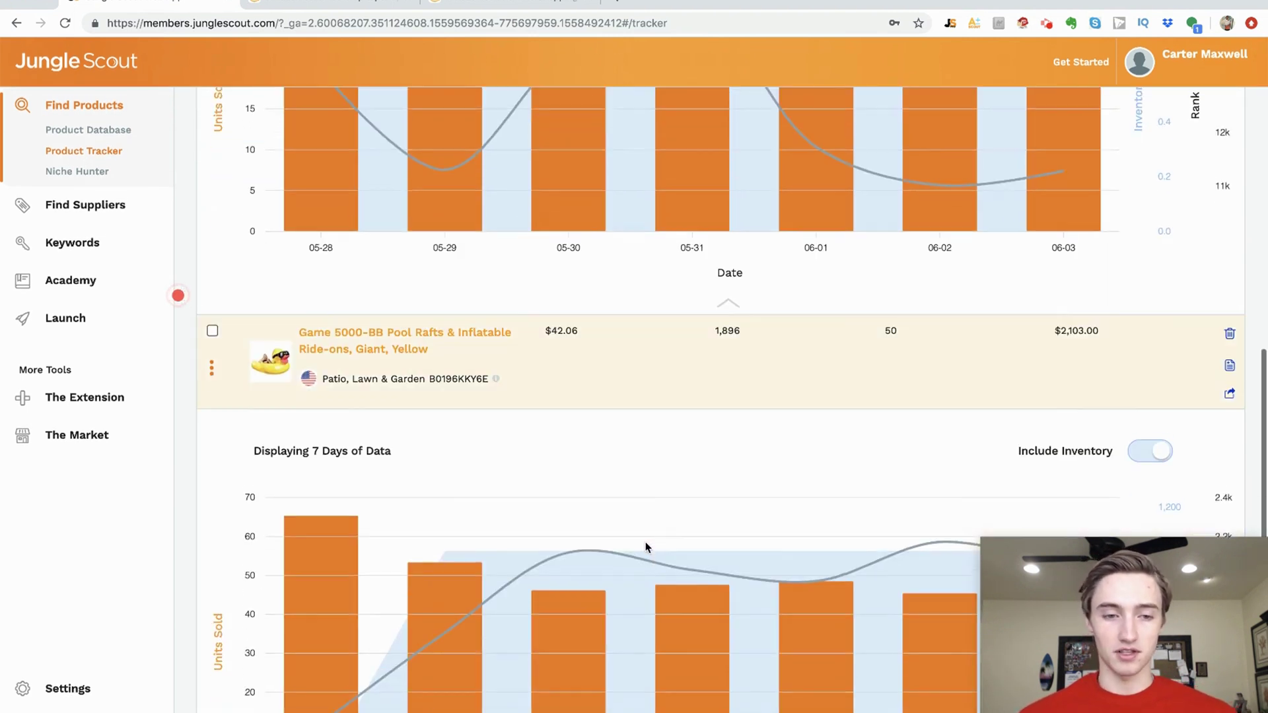
scroll(645, 542, "down", 1)
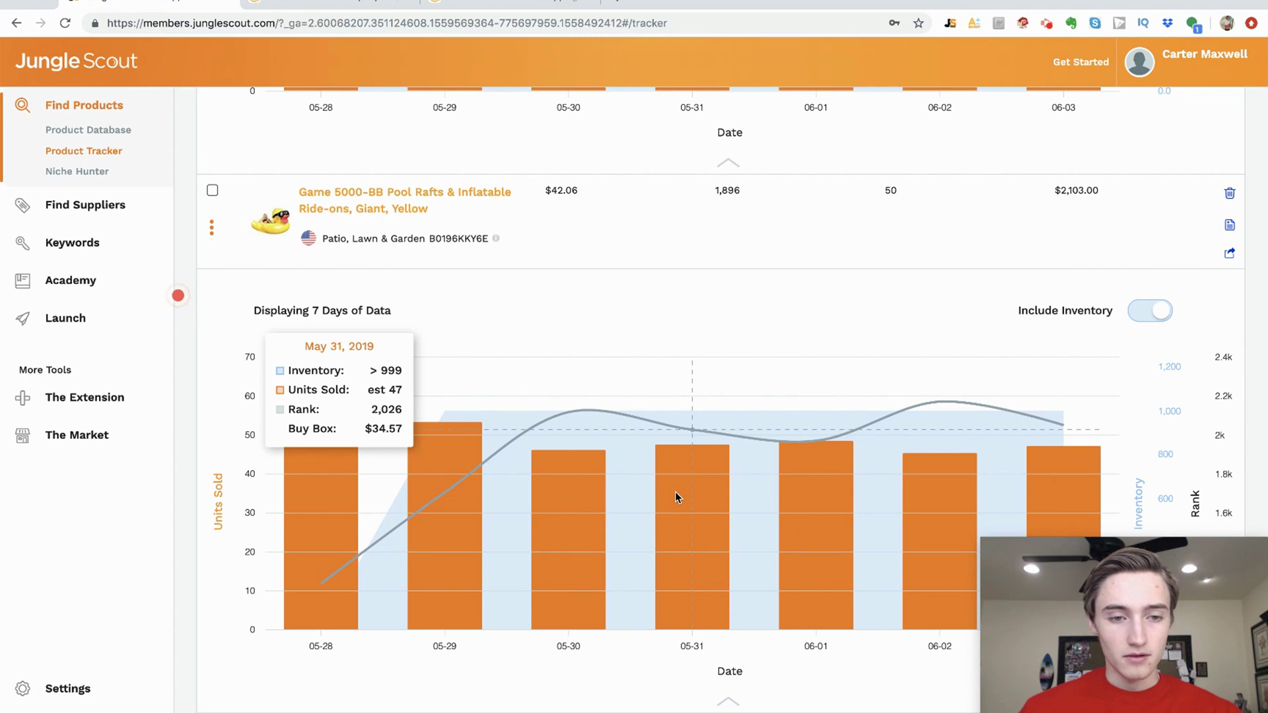
left_click(1151, 321)
left_click(1152, 321)
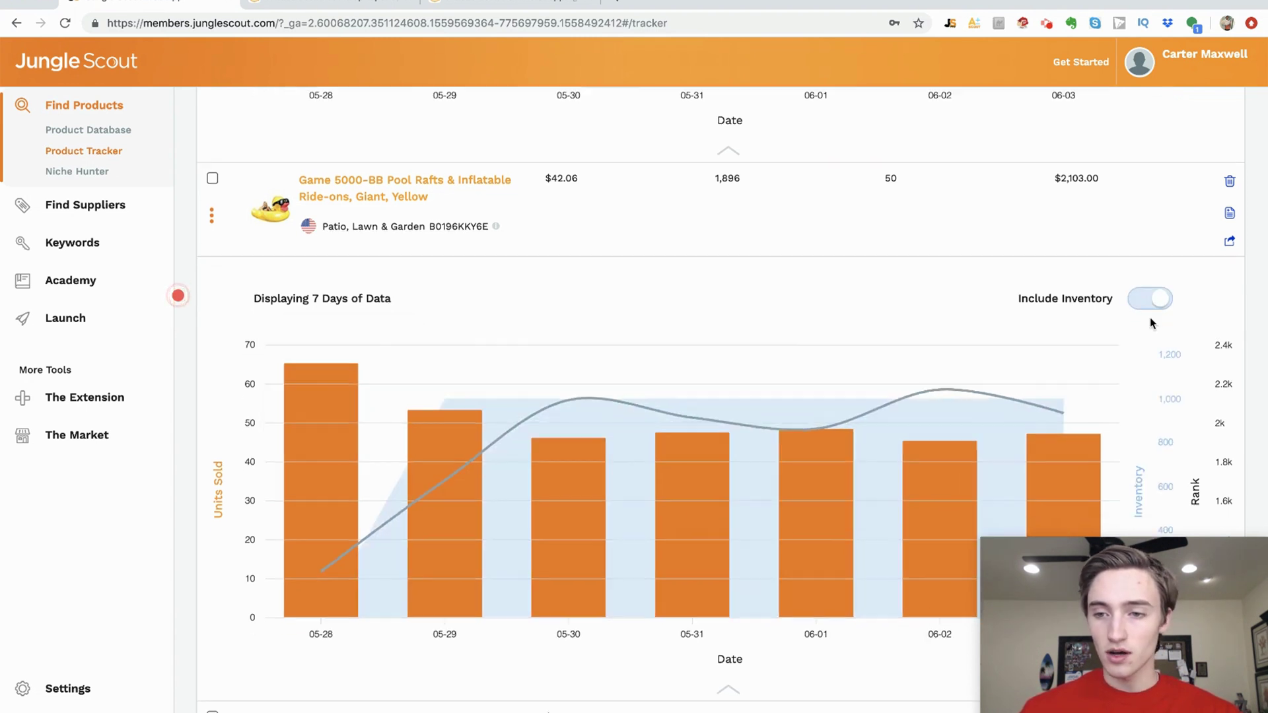
scroll(1151, 317, "down", 2)
- Set the date range of the Youtube Example group to 30 days
scroll(786, 374, "up", 8)
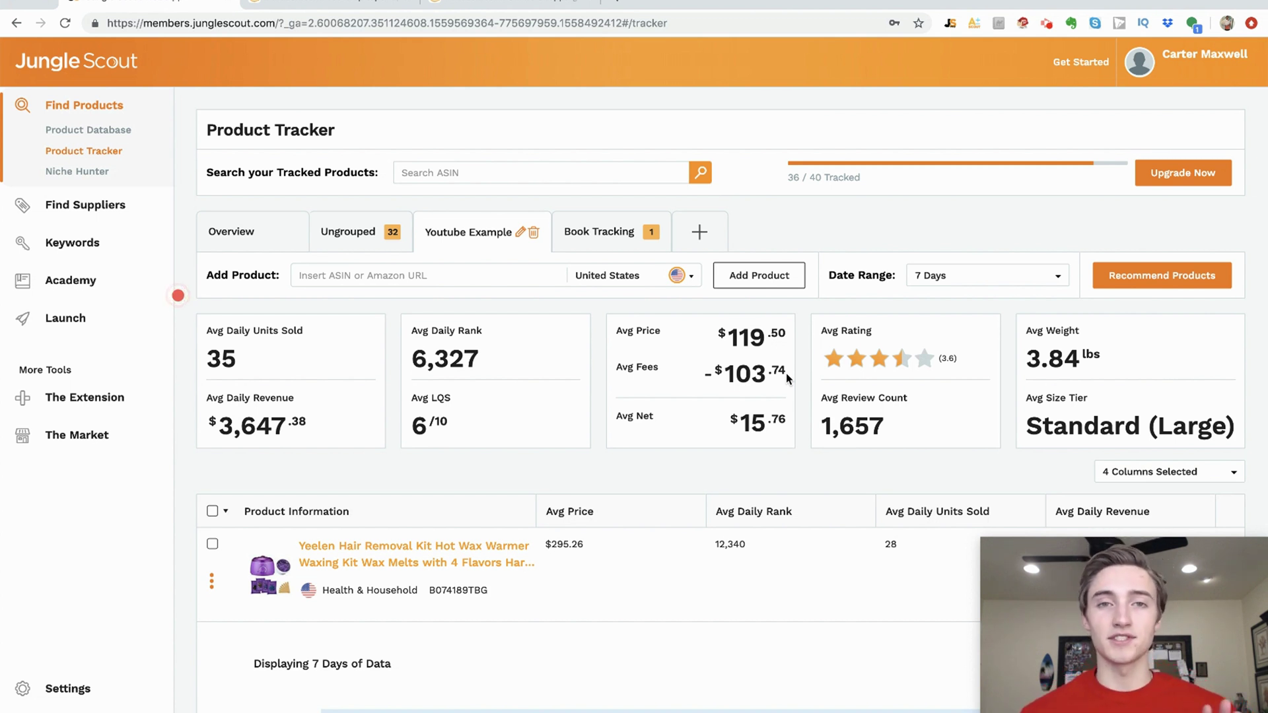
left_click(928, 276)
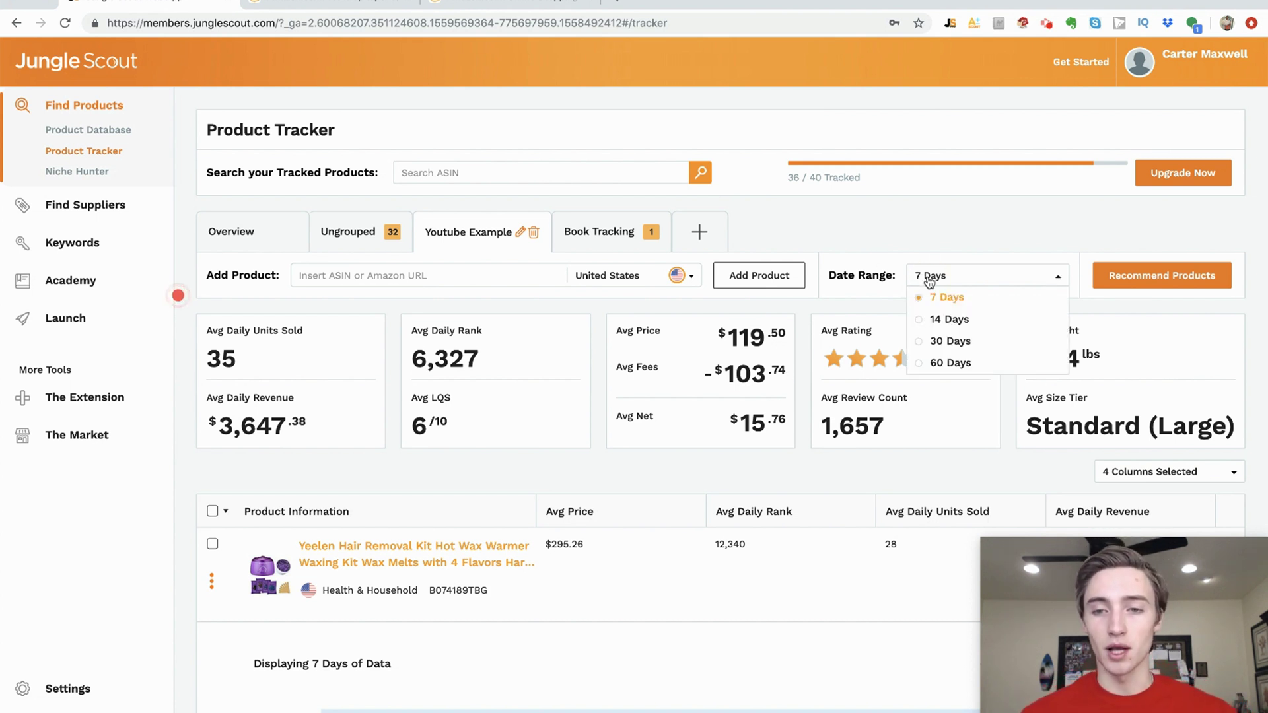
left_click(936, 341)
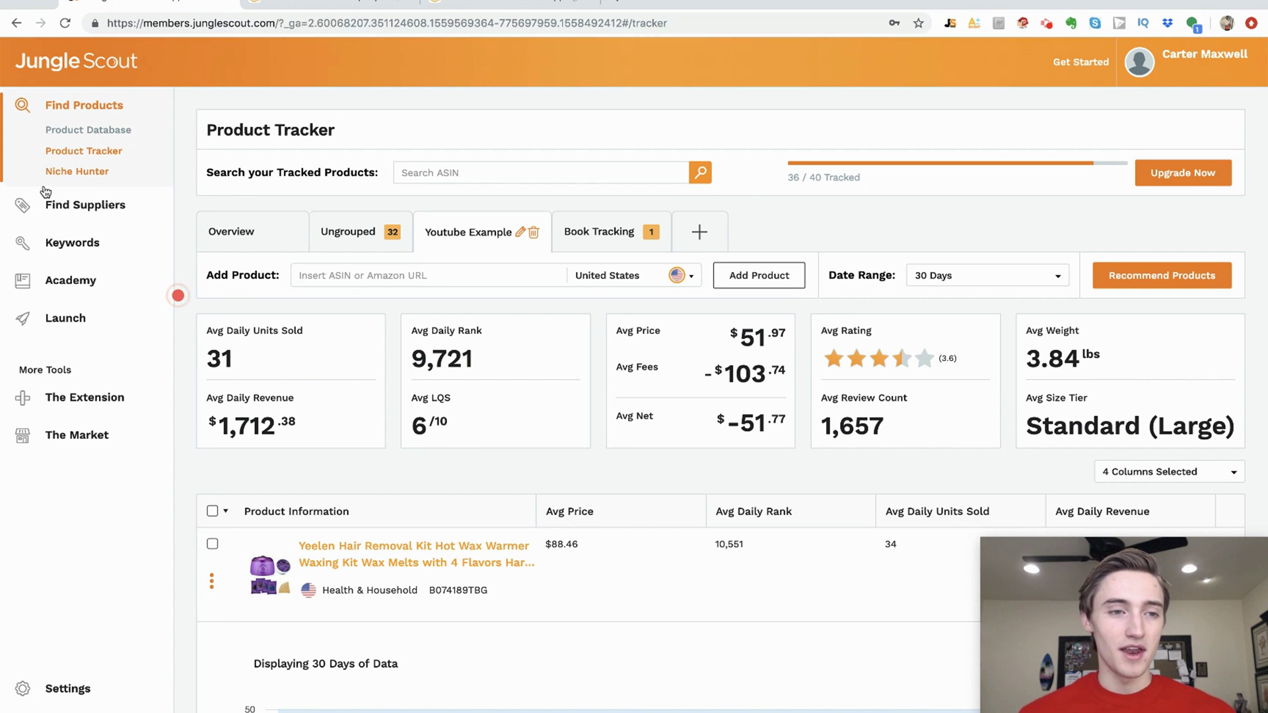
- Open the Supplier Database and search by product for "vet tape"
left_click(72, 206)
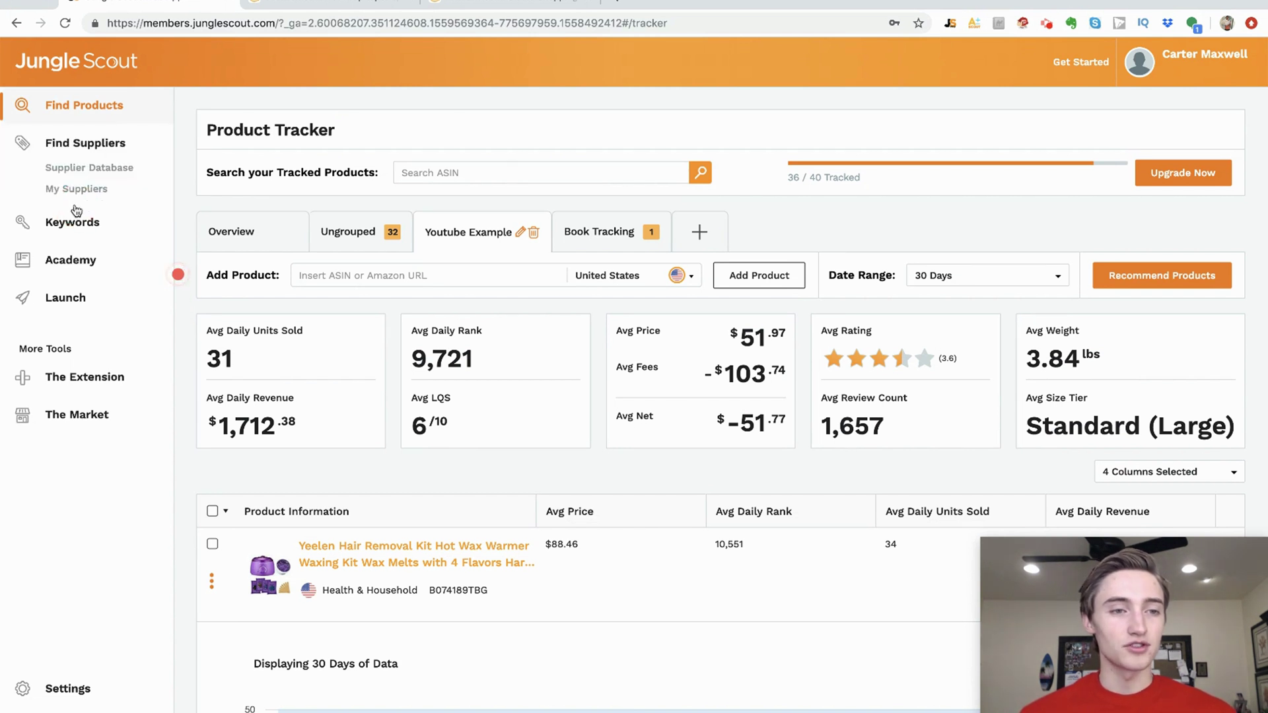
left_click(85, 143)
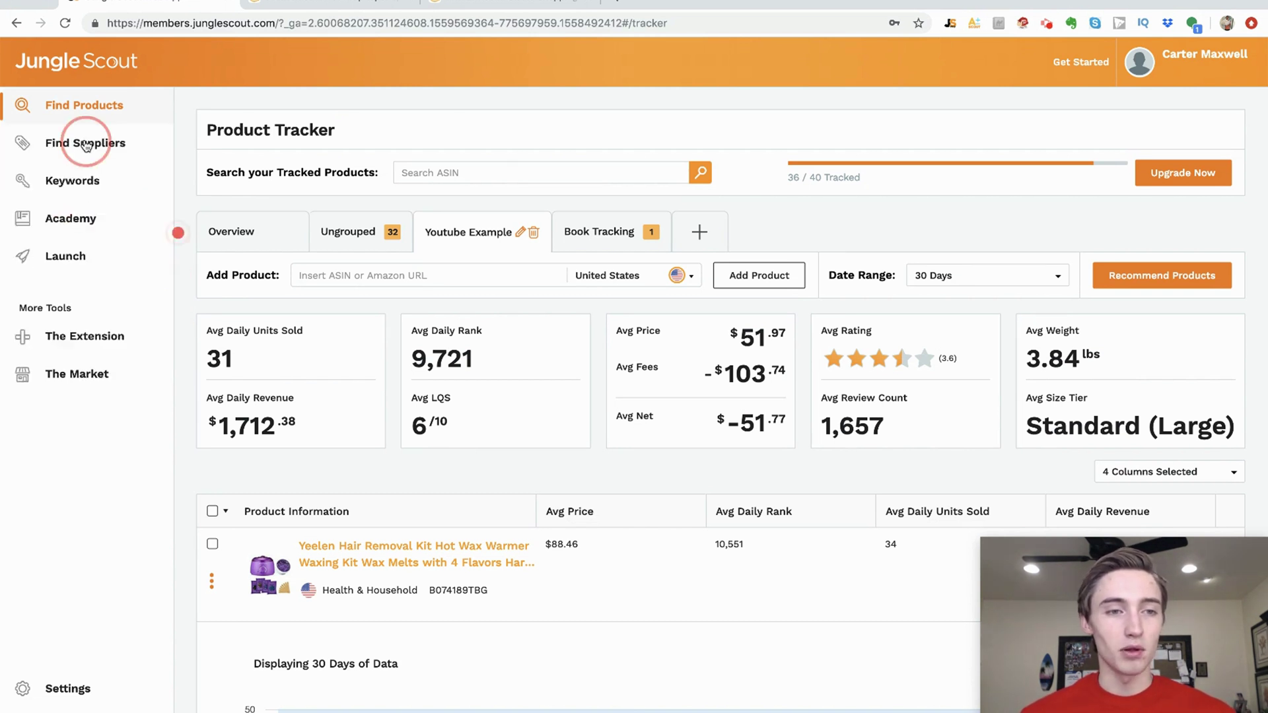
left_click(84, 143)
left_click(77, 169)
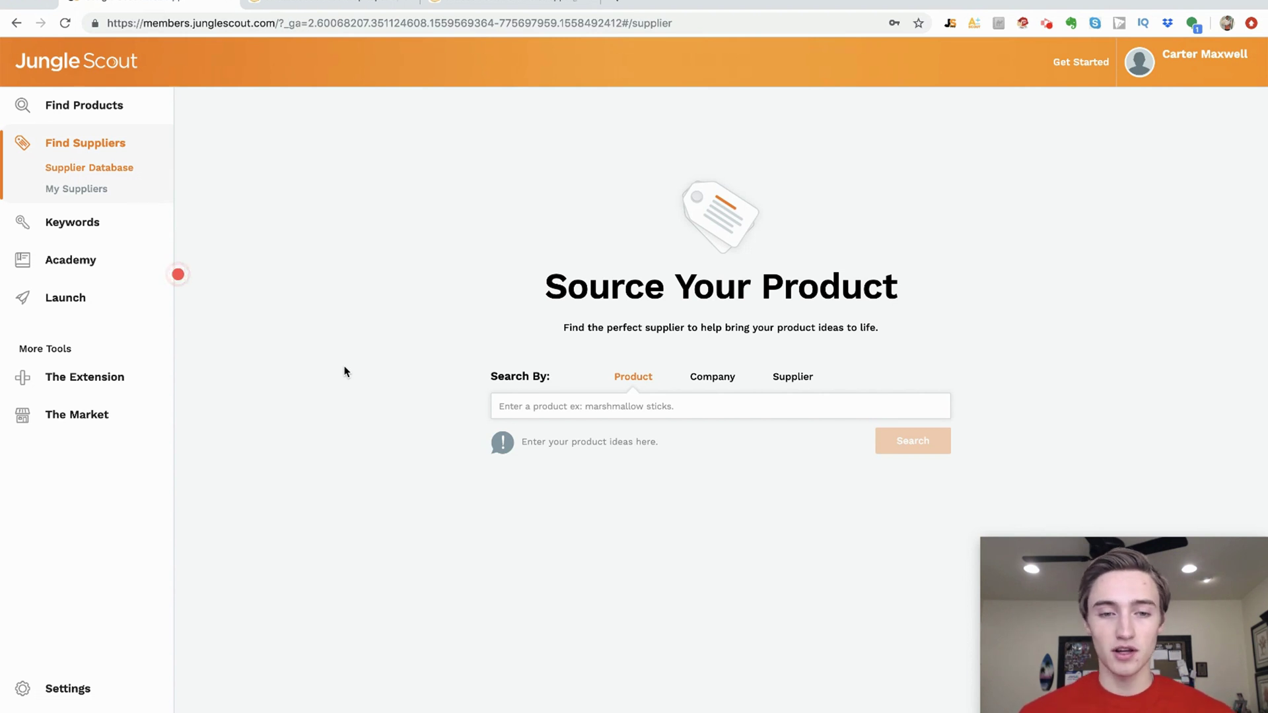
left_click(511, 401)
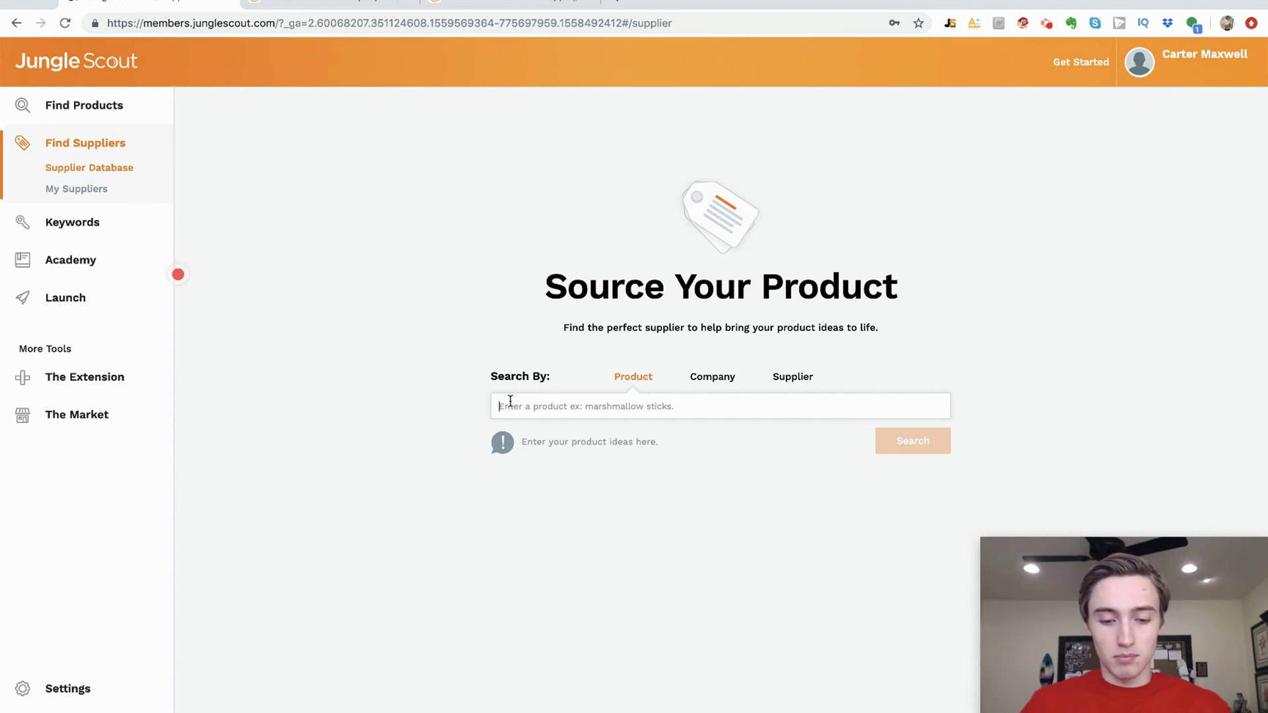
type("vet tape")
key("Return")
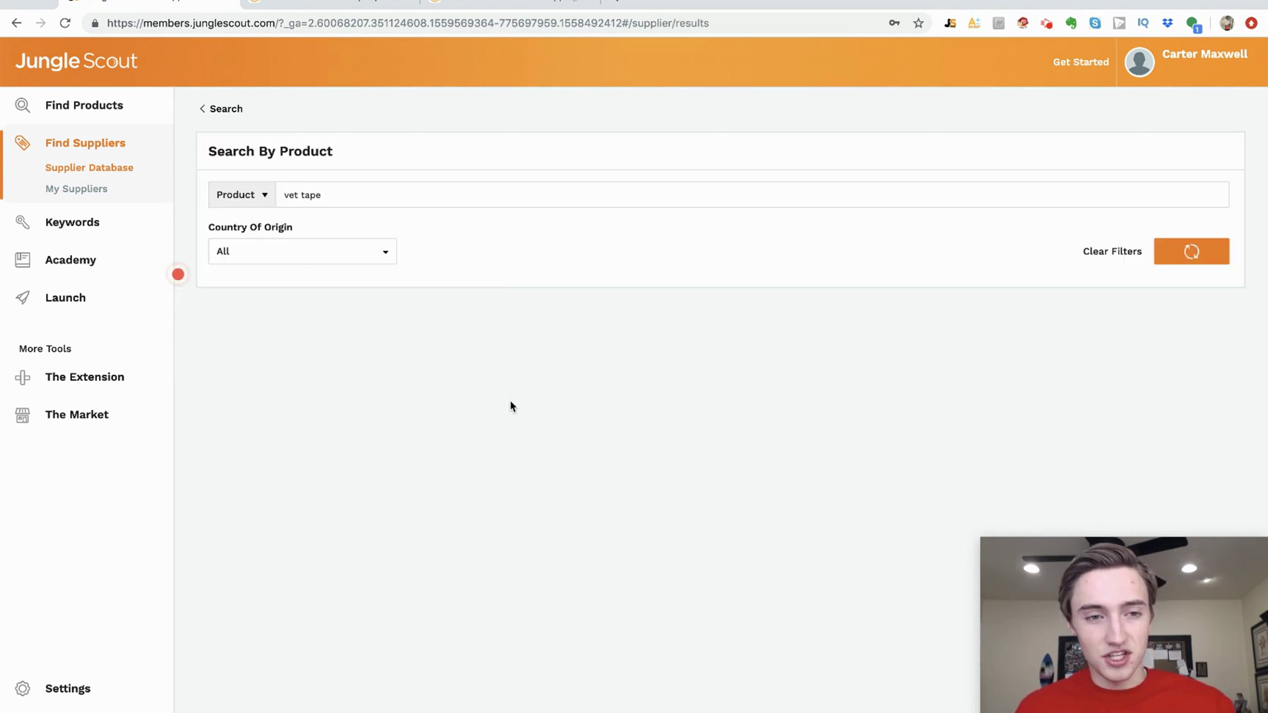
- Review the vet tape suppliers, comparing their match scores, total shipments, top customers and manufactured products
scroll(490, 318, "down", 3)
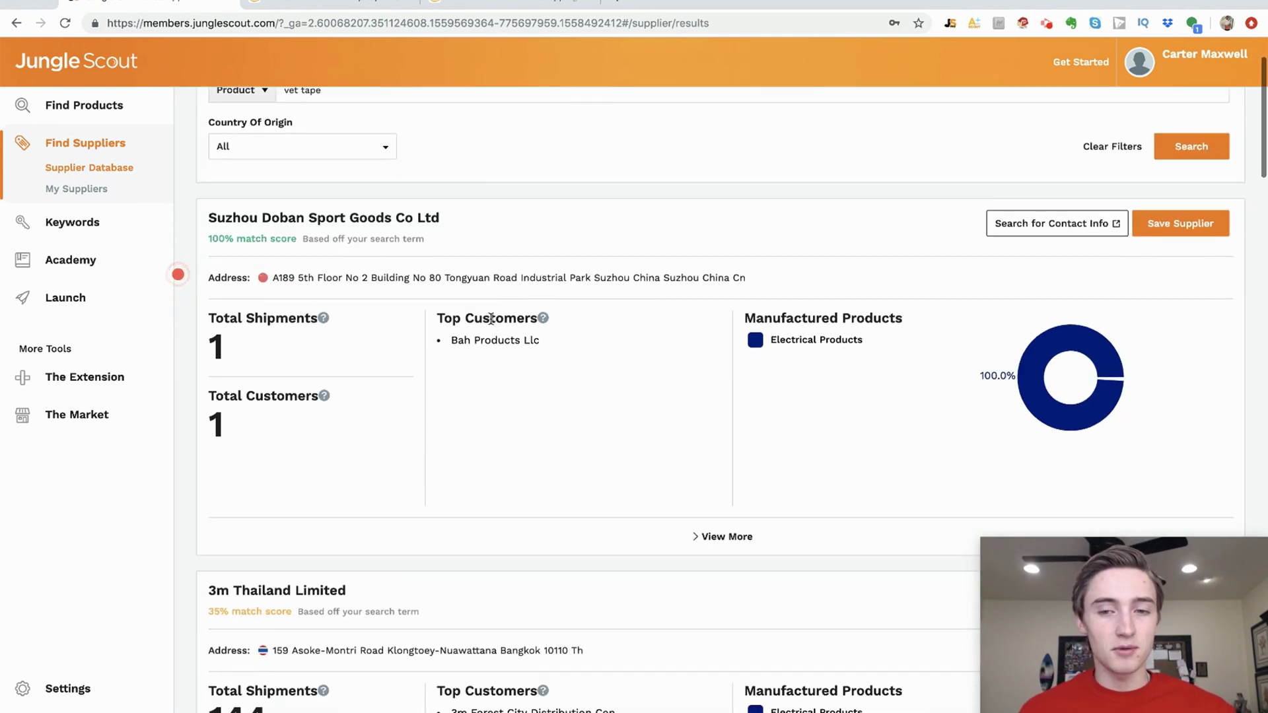
scroll(491, 319, "down", 15)
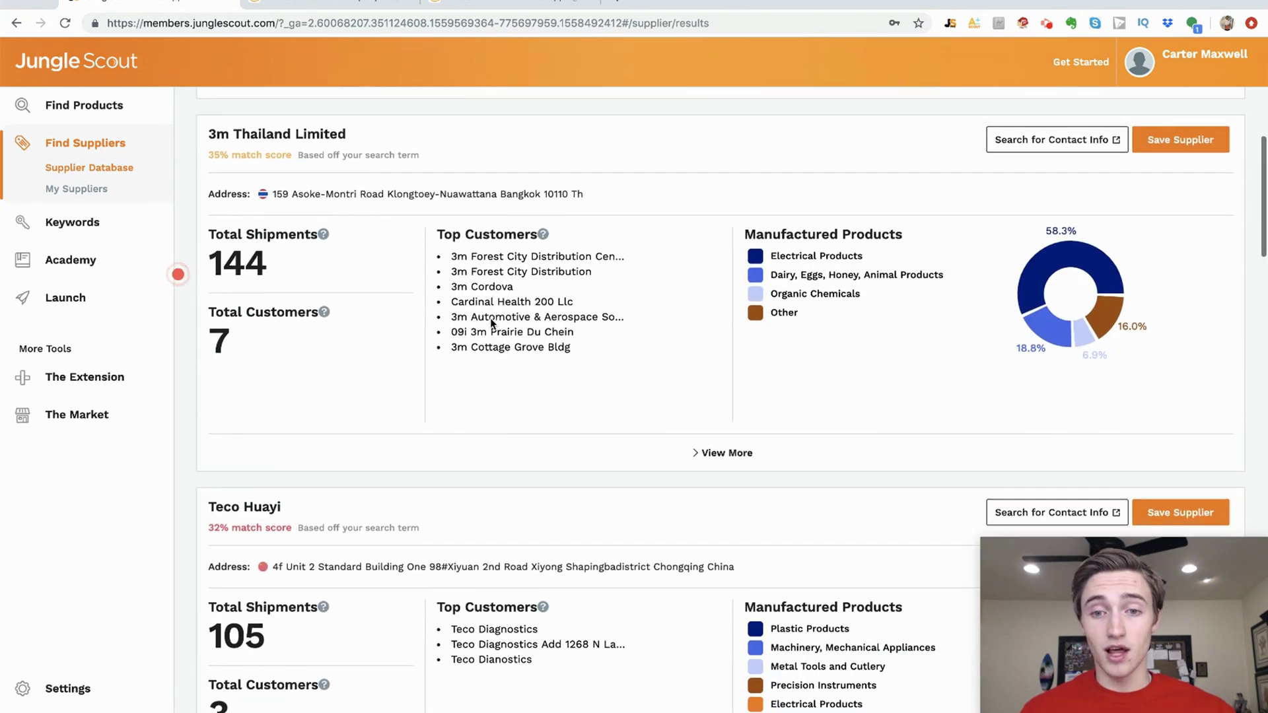
scroll(491, 317, "down", 16)
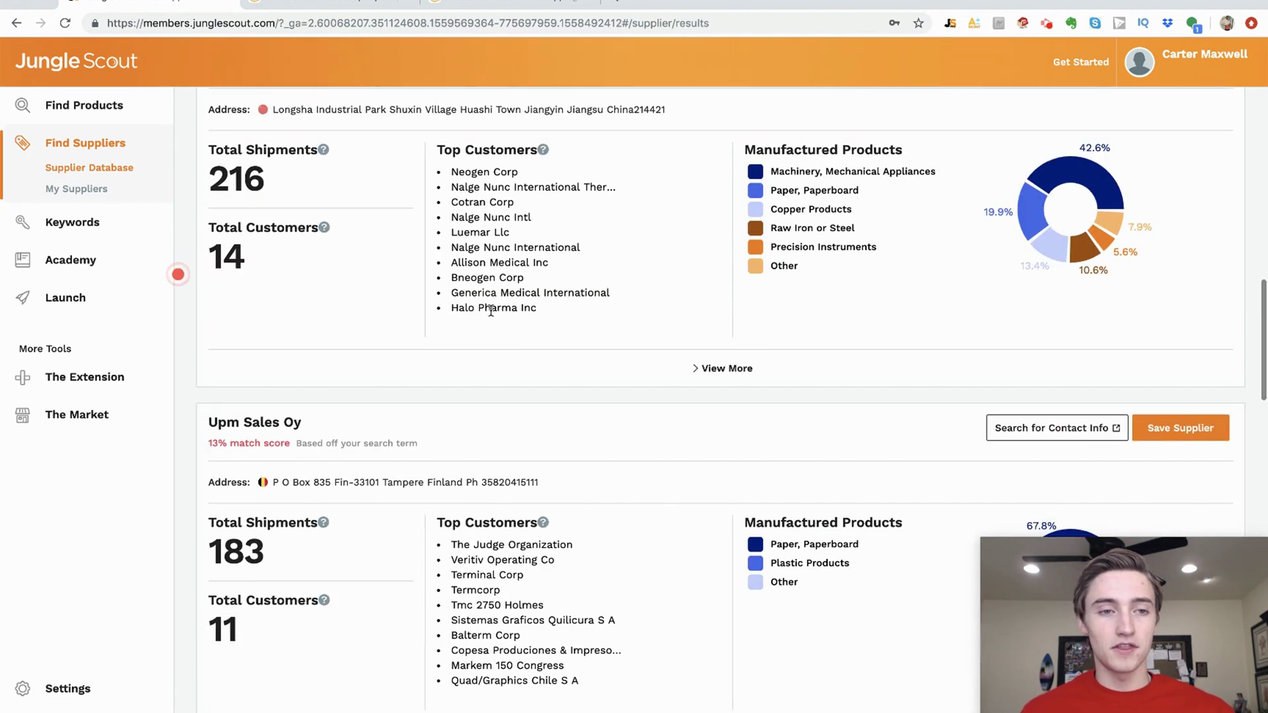
scroll(491, 310, "down", 17)
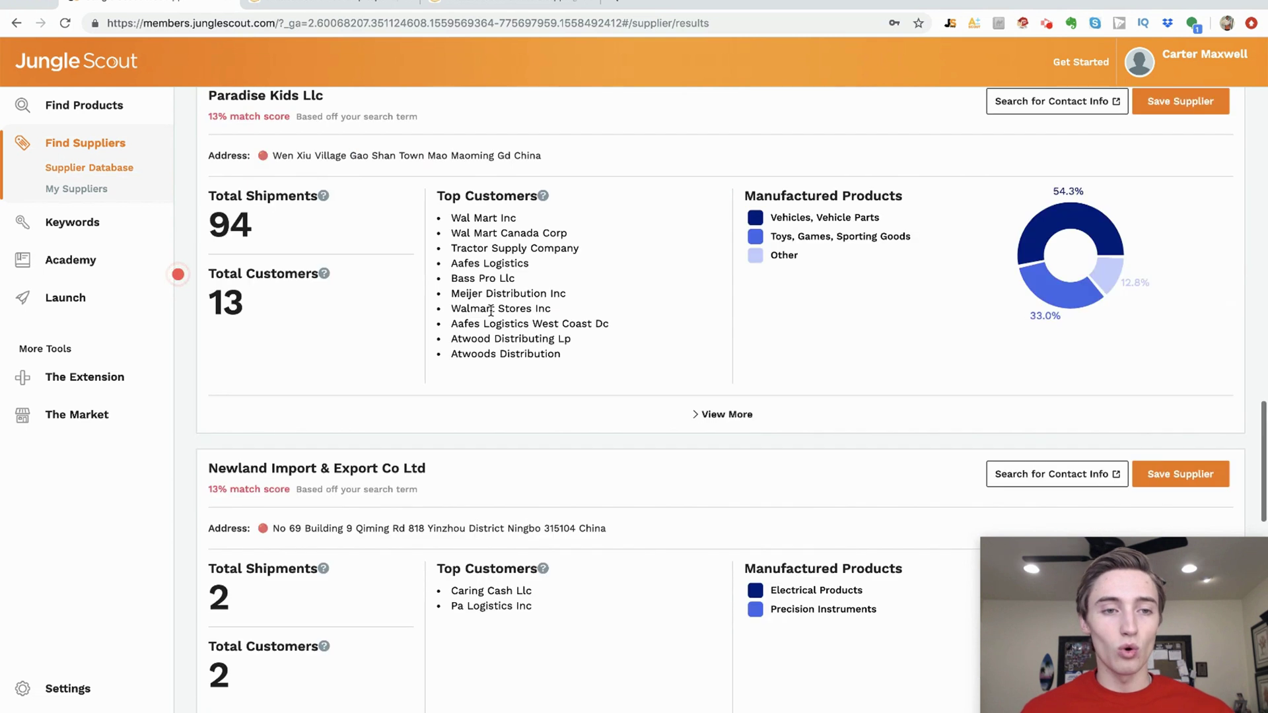
scroll(490, 310, "up", 20)
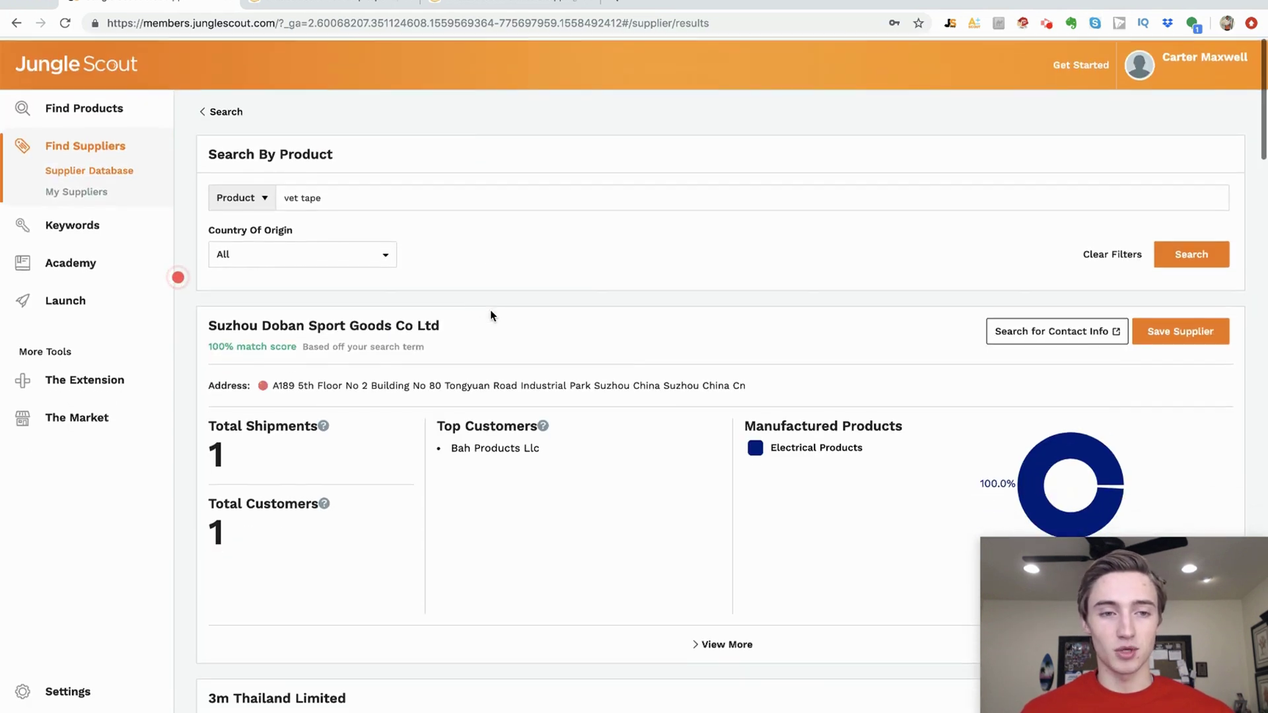
- Replace the supplier search term with "blackhead remover vacuum" and run the product search
left_click_drag(284, 194, 315, 184)
left_click(311, 193)
left_click(314, 203)
triple_click(314, 203)
type("bla")
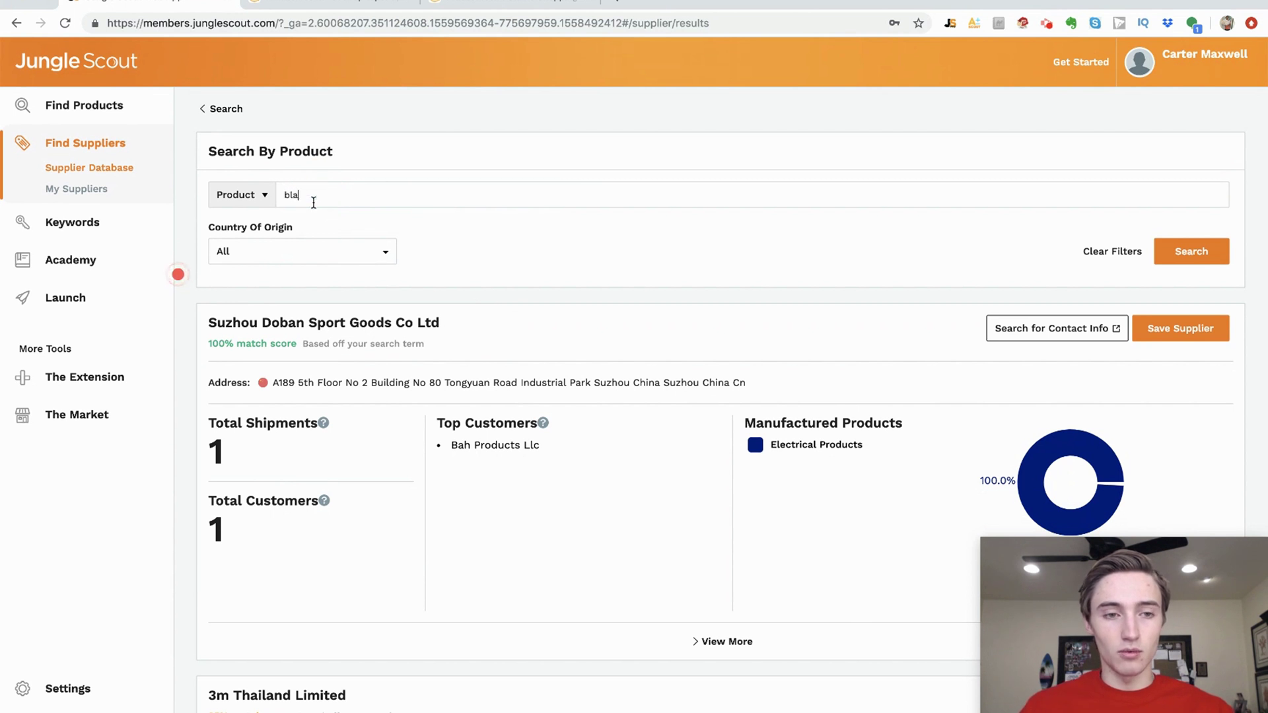
type("ckhead remover")
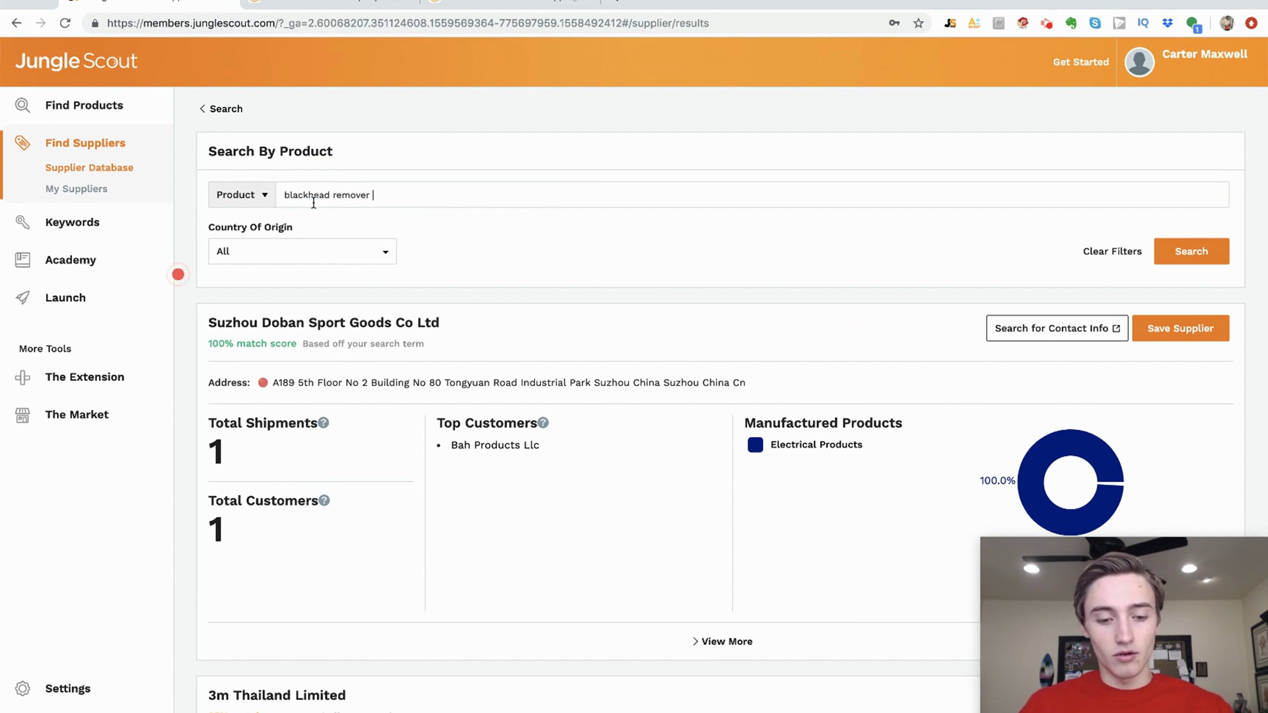
type(" vacuum")
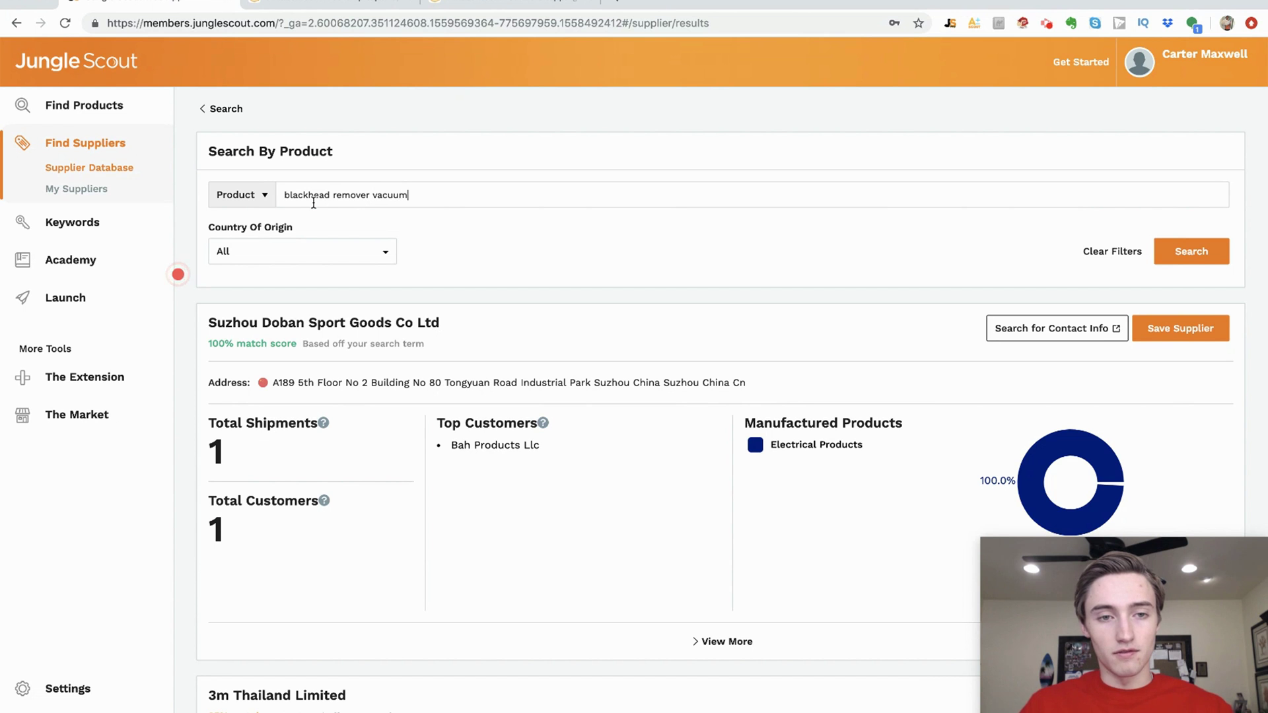
key("Return")
- Review the suppliers found for the blackhead remover vacuum and return to the search form
scroll(355, 336, "down", 9)
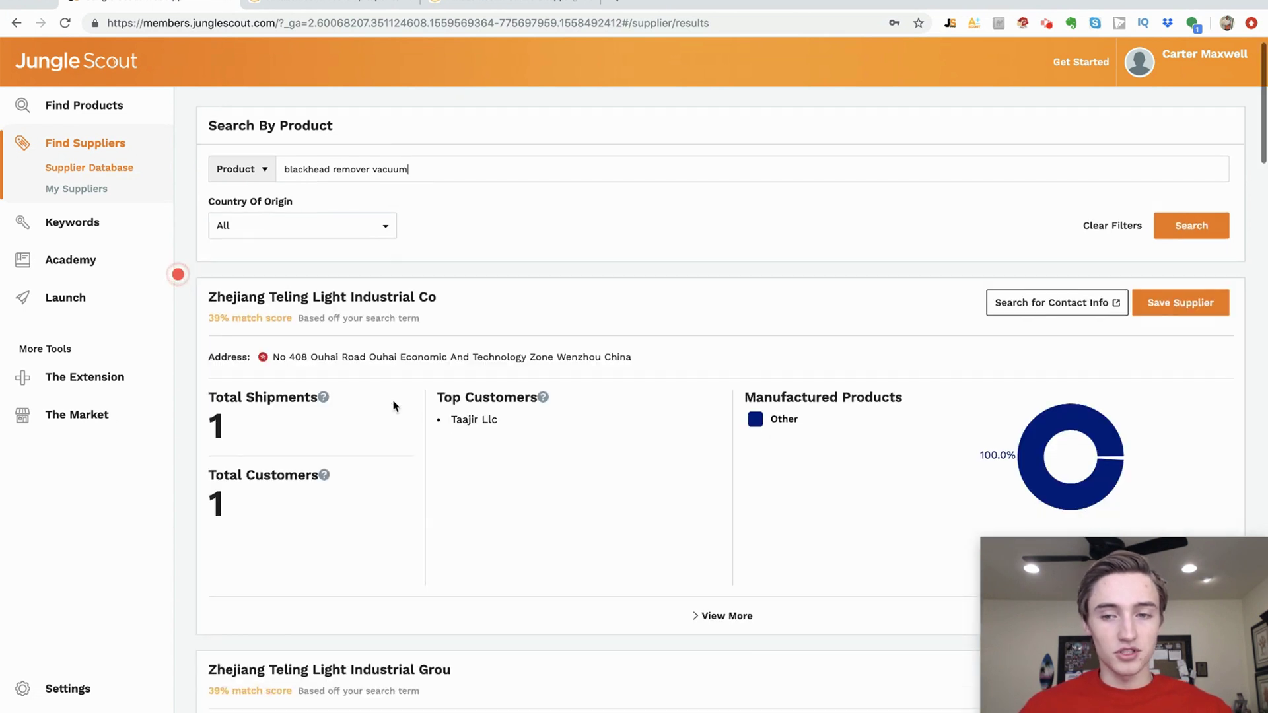
scroll(585, 369, "down", 7)
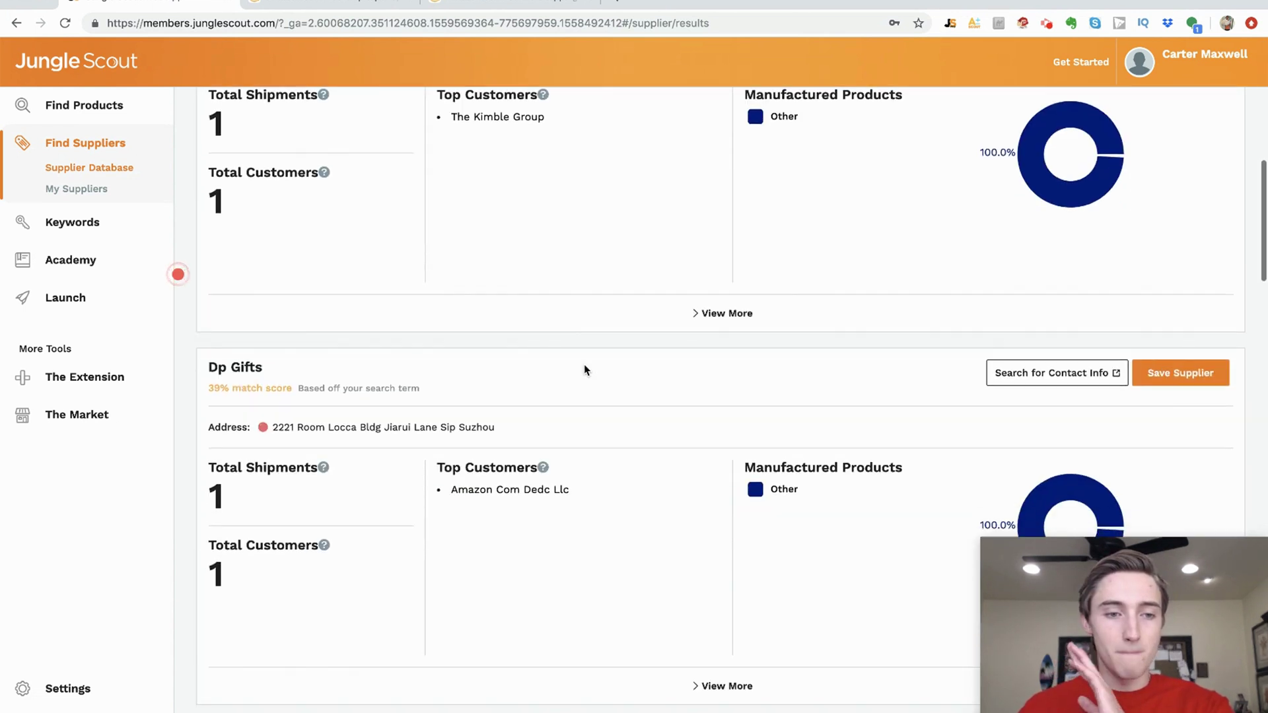
scroll(584, 368, "up", 15)
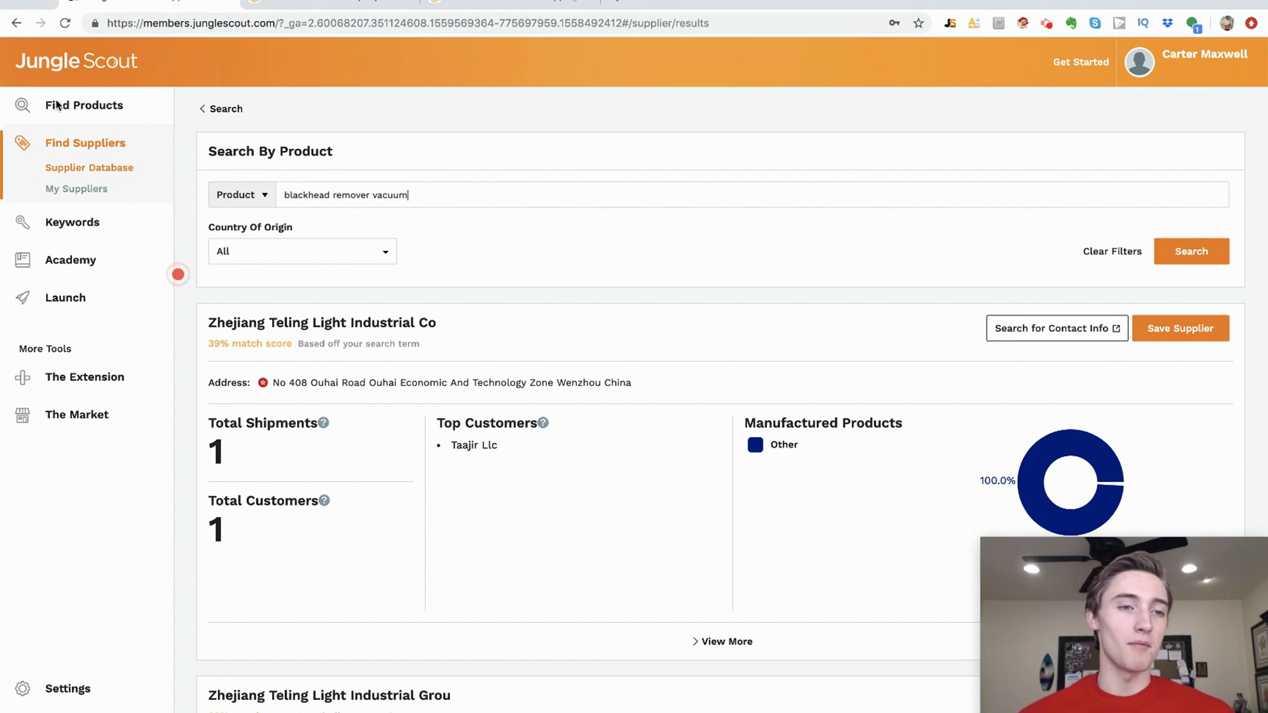
- Open Keyword Scout, check ASIN B01IC9TBZA in the product details of the blackhead remover's Amazon listing, and return to its keyword results
left_click(80, 193)
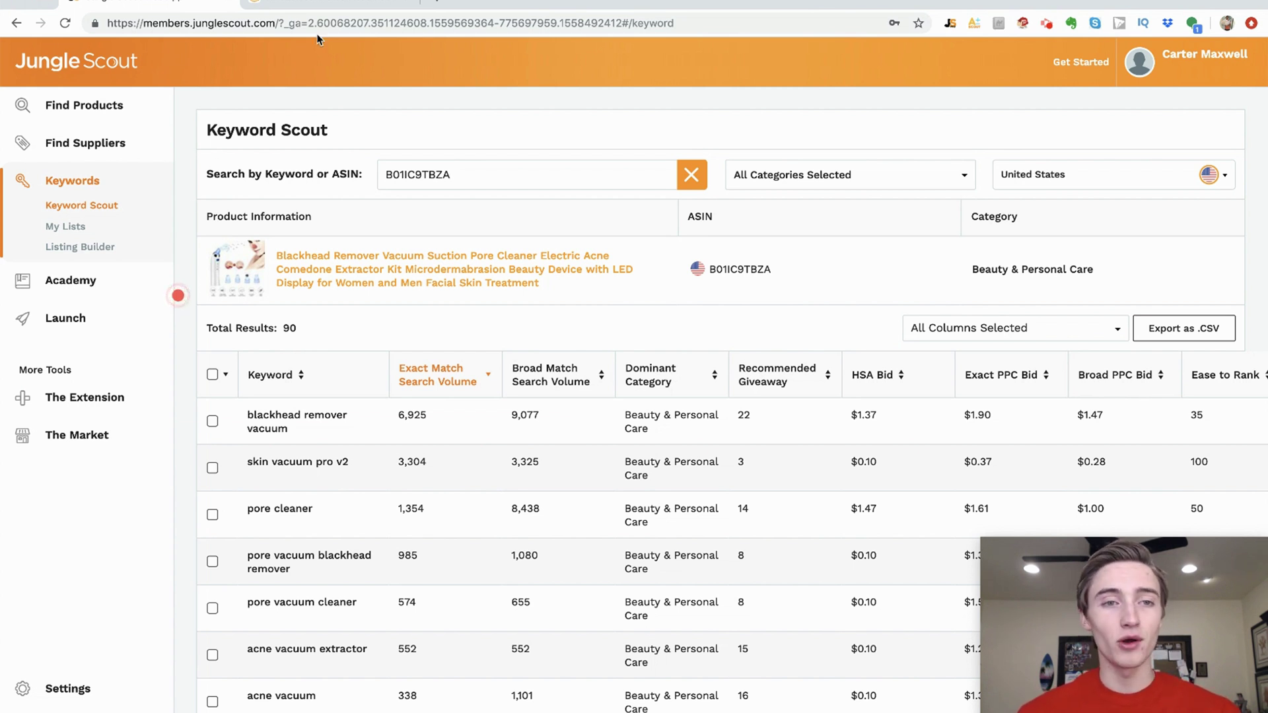
left_click(324, 8)
left_click(345, 271)
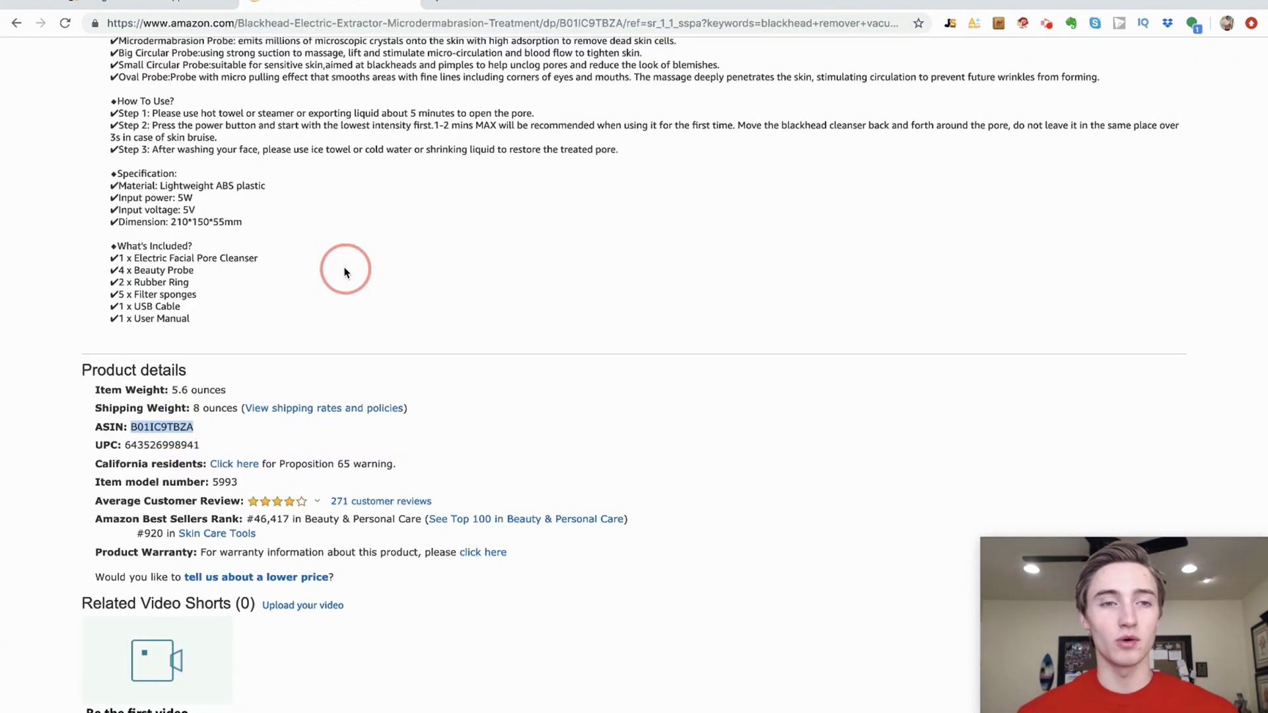
scroll(343, 270, "up", 6)
scroll(345, 271, "down", 6)
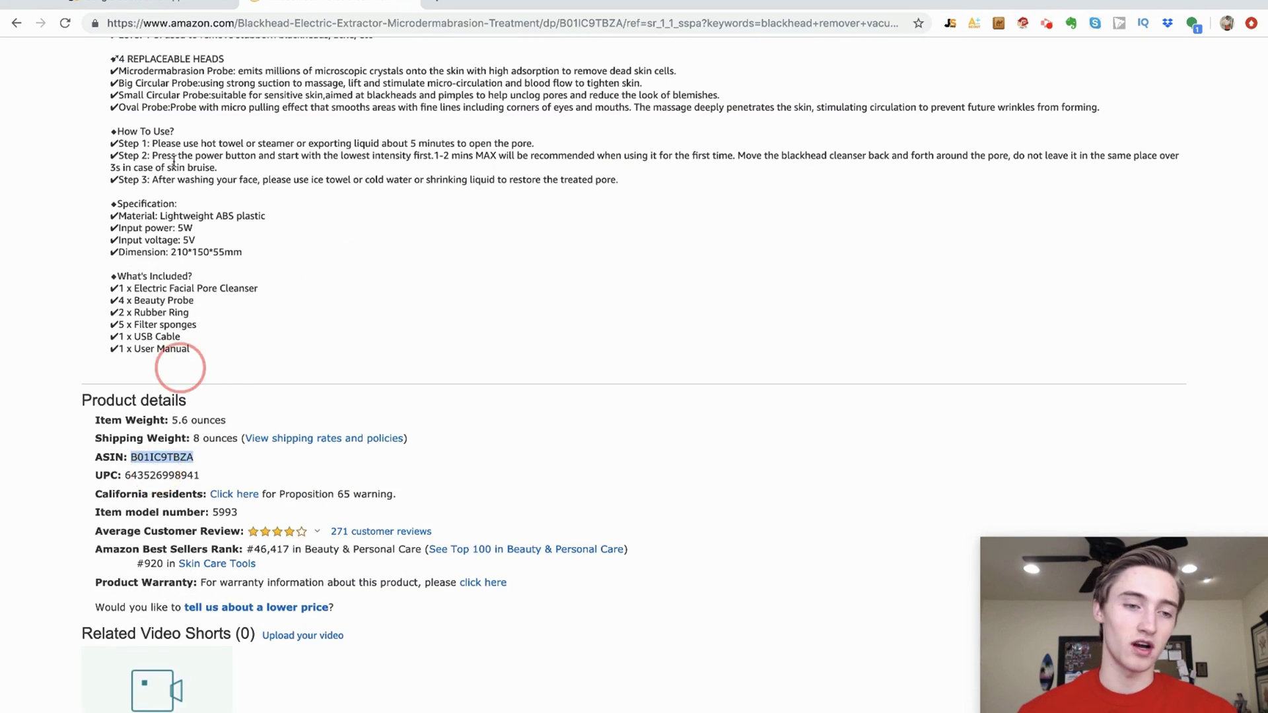
left_click(152, 5)
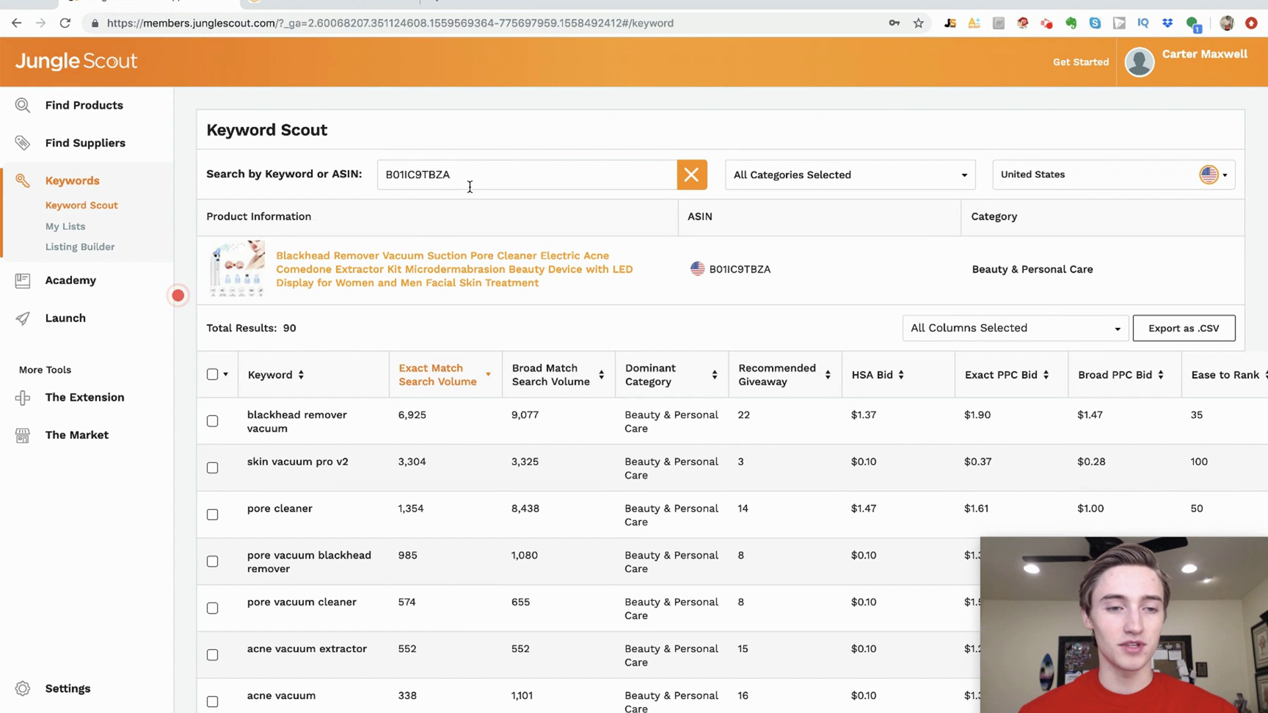
- Review the keyword search volumes and bids for the blackhead remover vacuum and open the Listing Builder
scroll(470, 187, "down", 3)
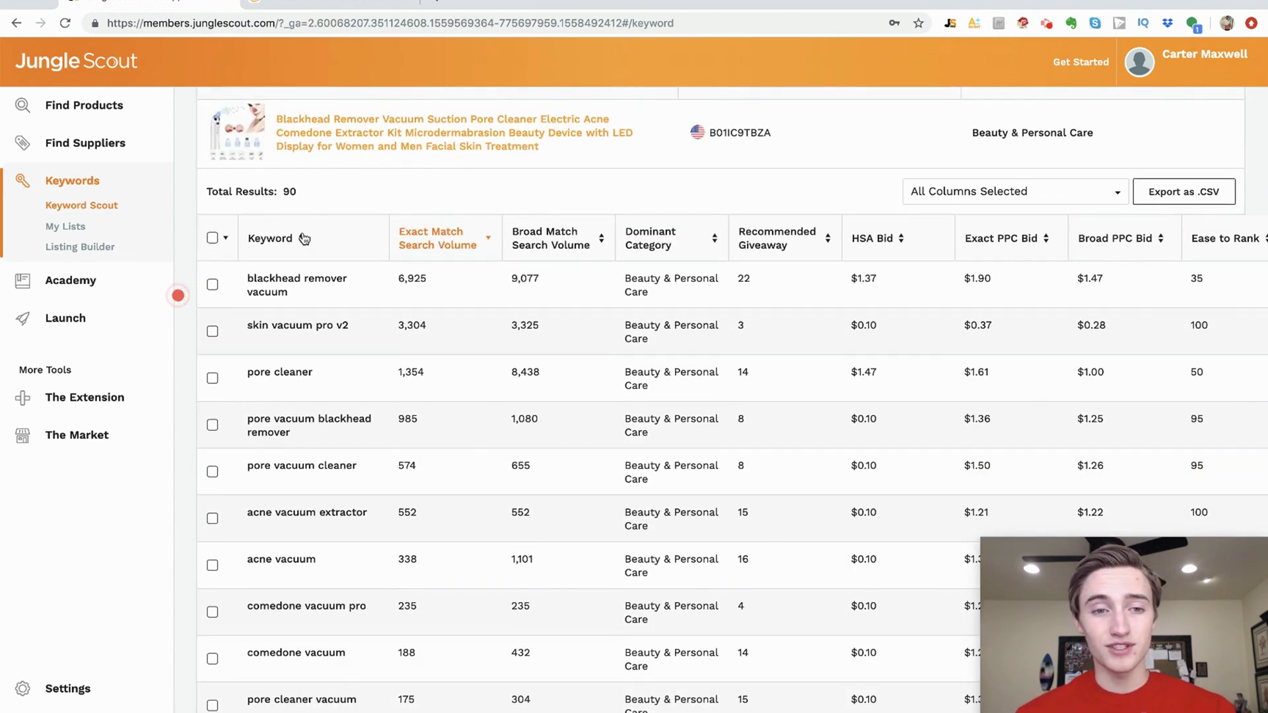
scroll(304, 238, "up", 2)
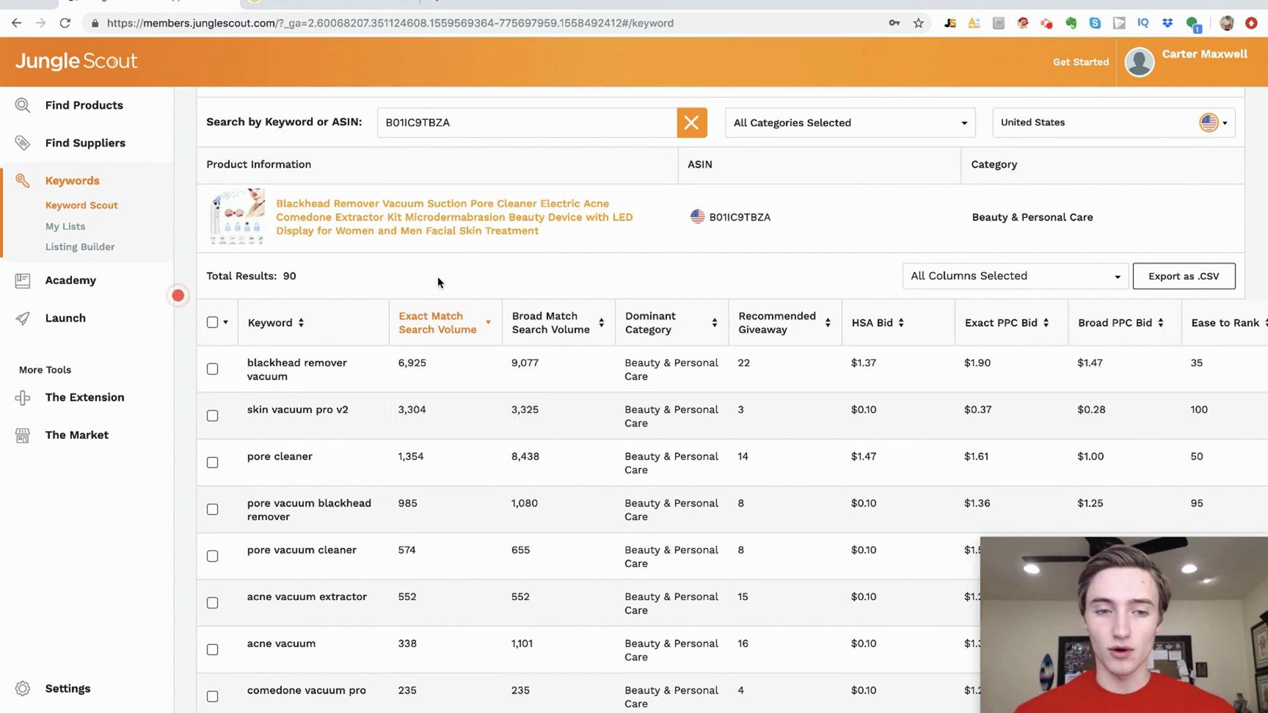
scroll(438, 283, "down", 2)
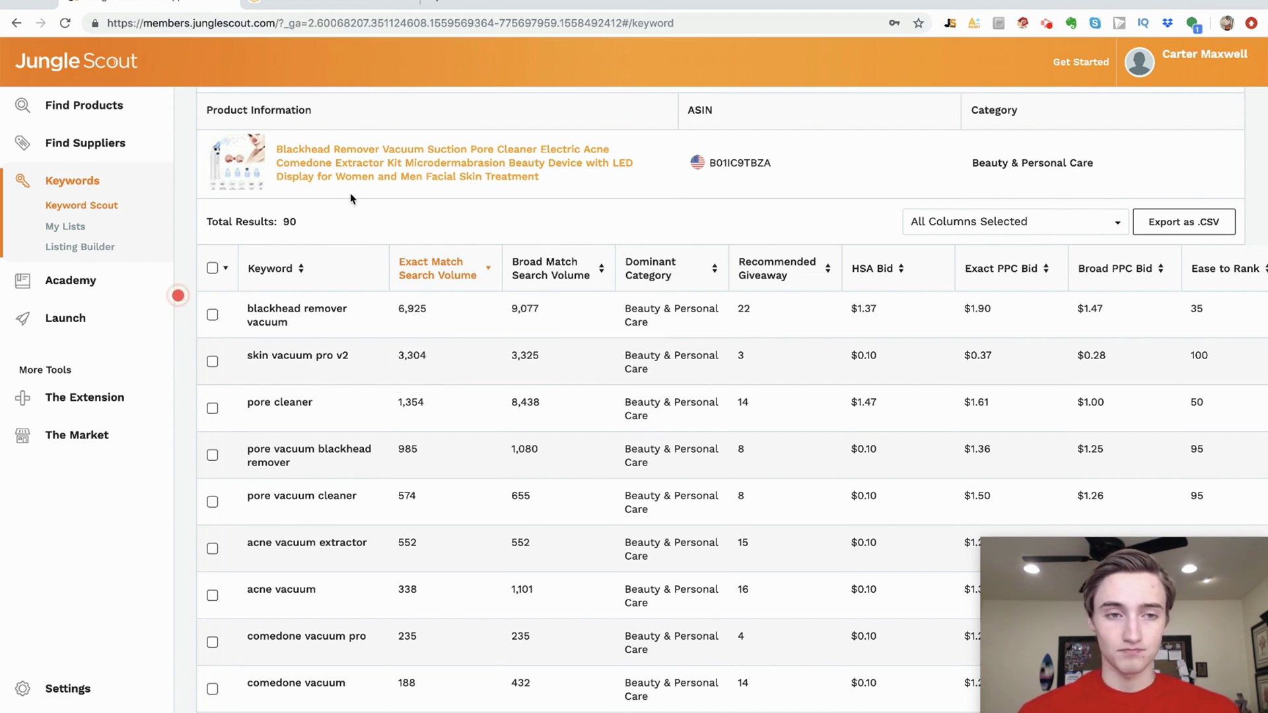
left_click(83, 249)
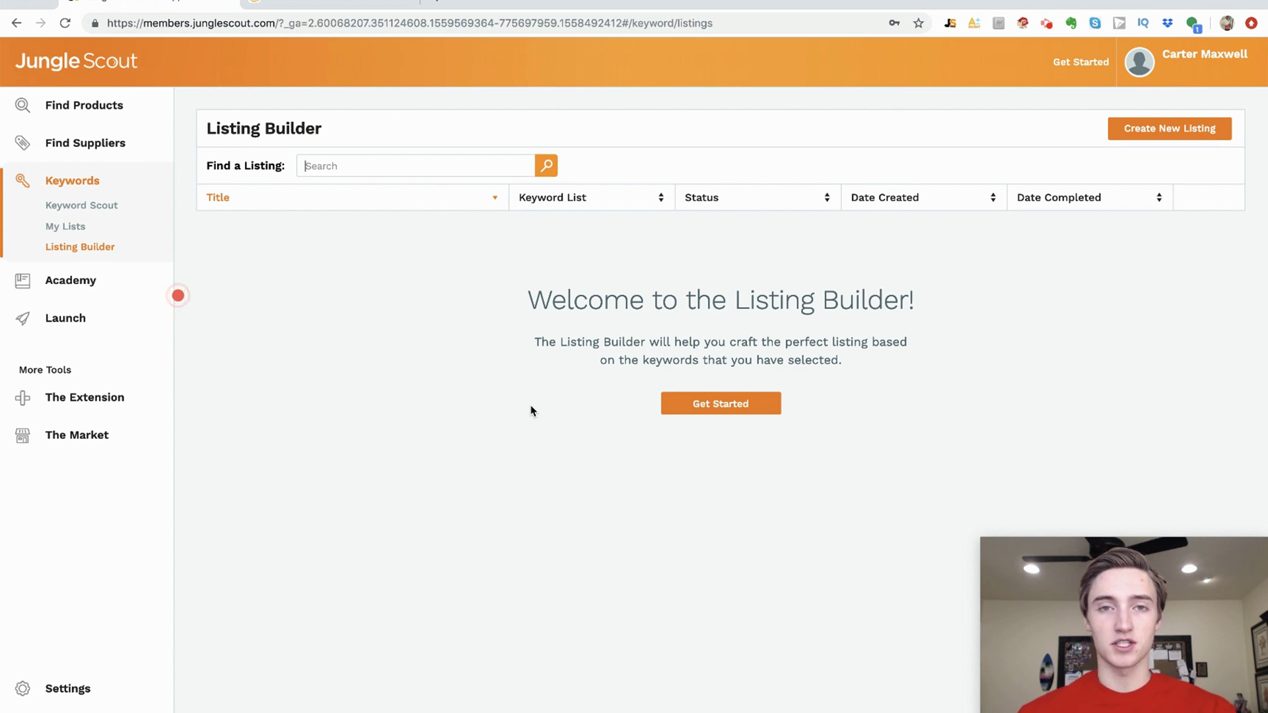
- Return to Keyword Scout and review the list of keywords found for the blackhead remover vacuum
left_click(94, 205)
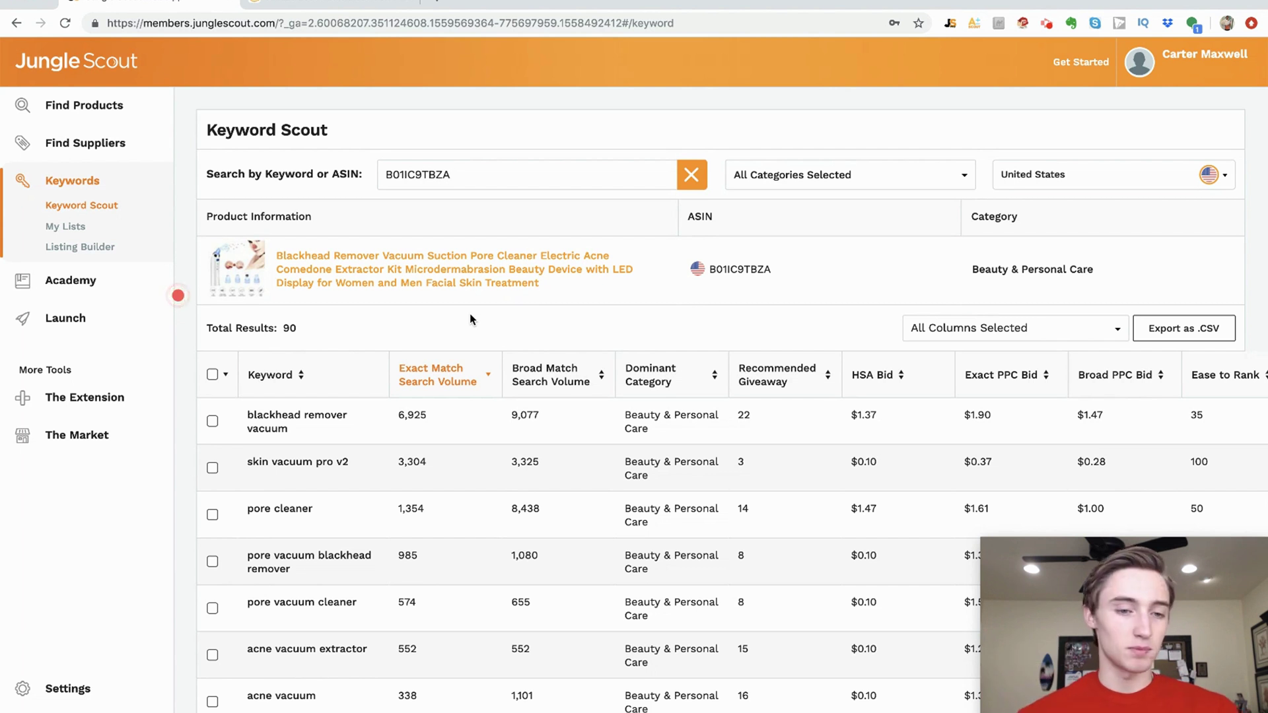
scroll(387, 398, "down", 8)
scroll(386, 395, "down", 5)
scroll(385, 386, "up", 6)
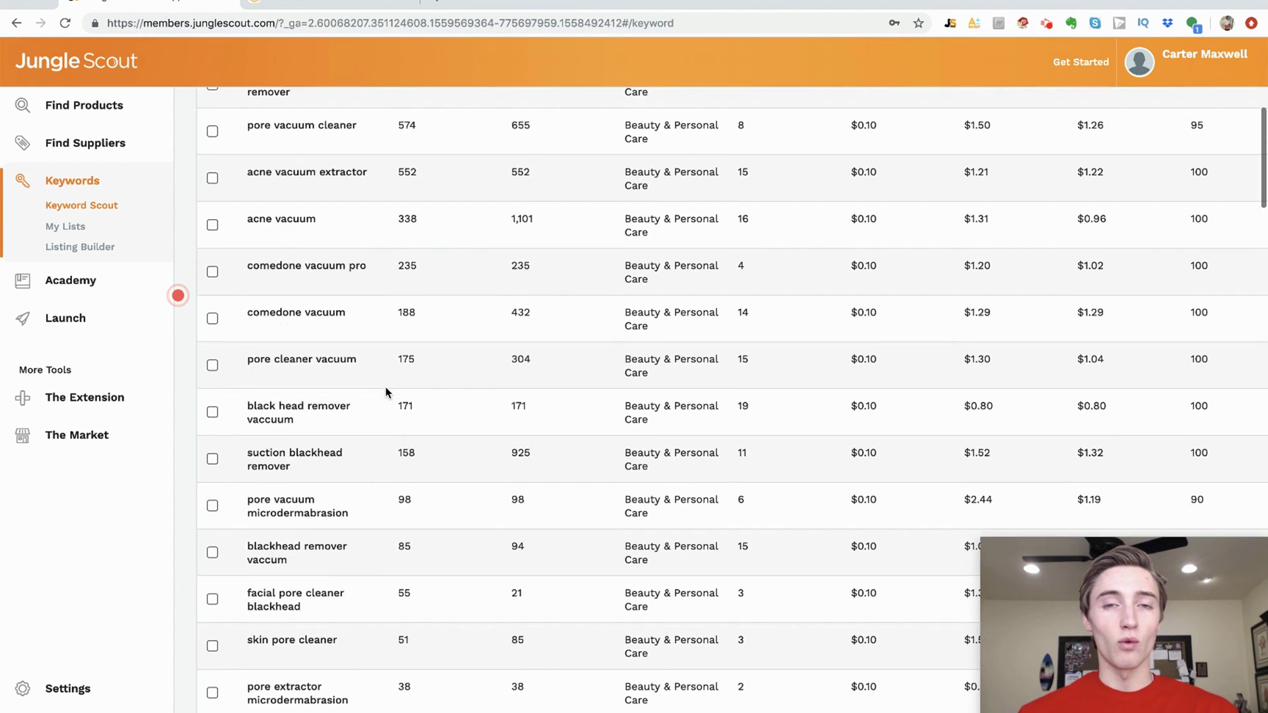
scroll(385, 393, "up", 10)
- Open the Academy and look over its tutorial series on using Jungle Scout, getting started and Launch
left_click(74, 281)
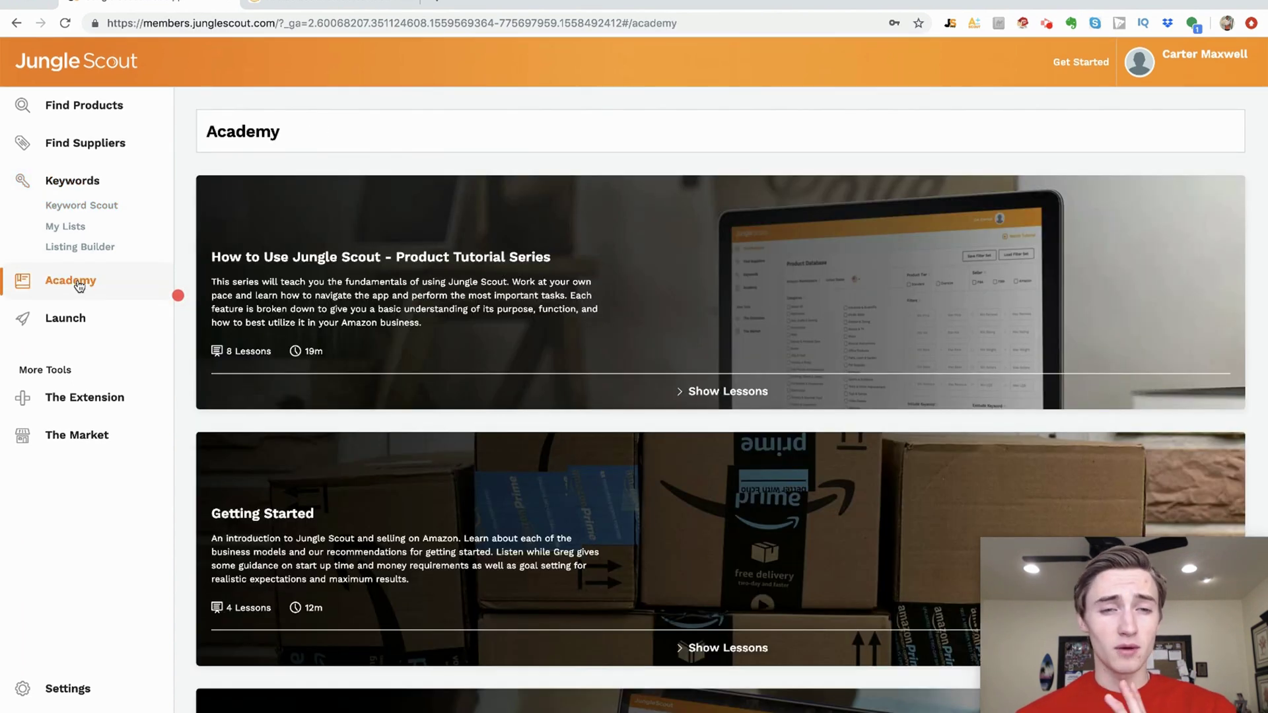
scroll(396, 289, "down", 3)
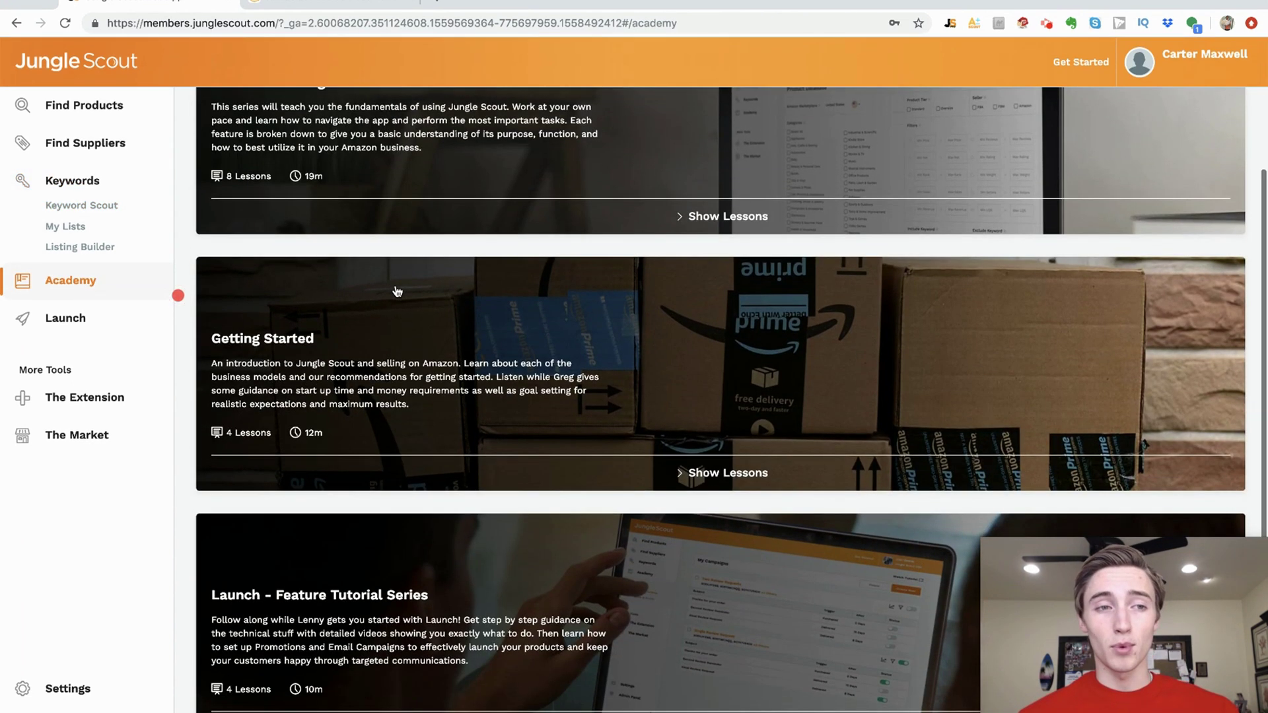
scroll(396, 292, "up", 3)
scroll(396, 291, "down", 4)
scroll(396, 292, "up", 5)
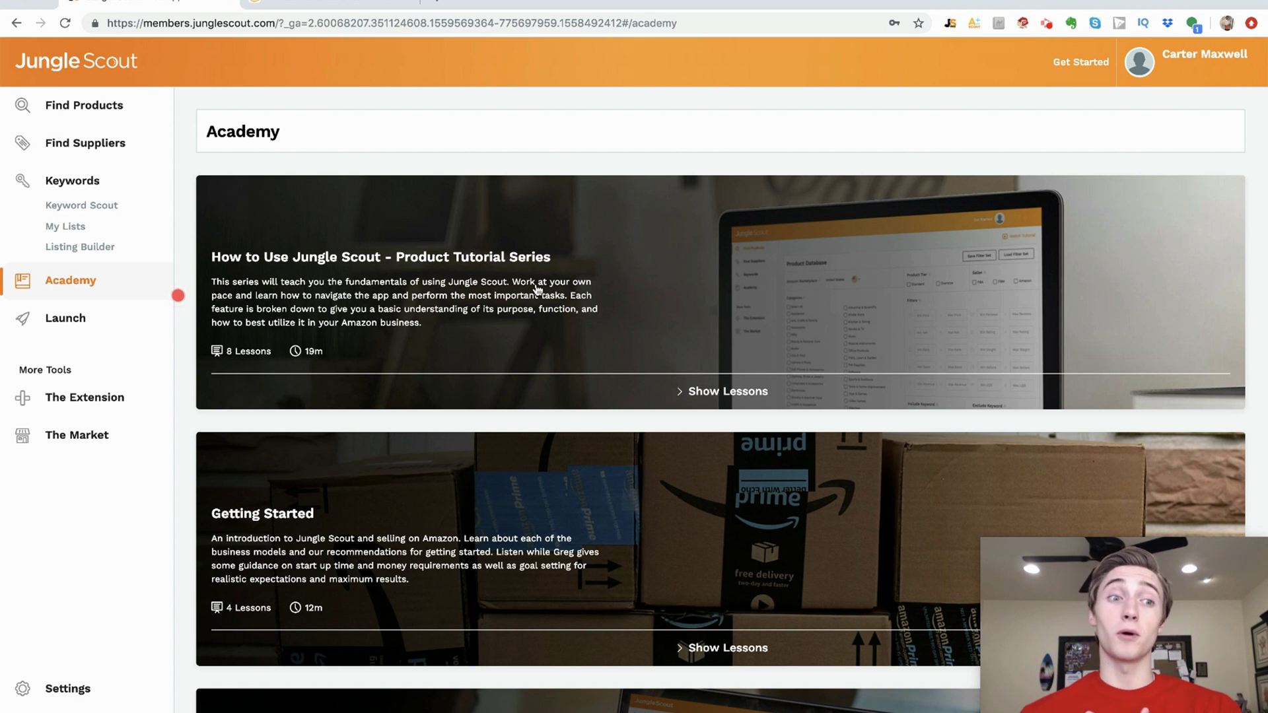
- Open the Launch section and review its seller features, including product promotions, email campaigns and sales analytics
left_click(97, 318)
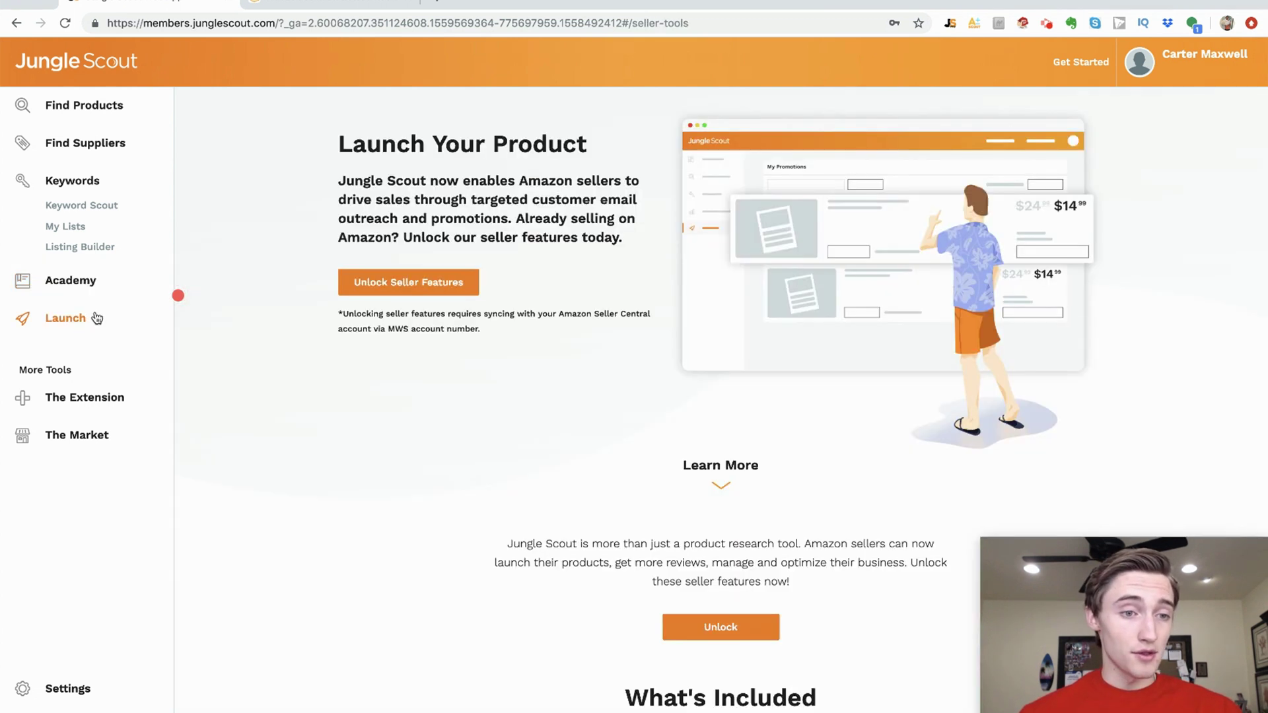
scroll(563, 437, "down", 6)
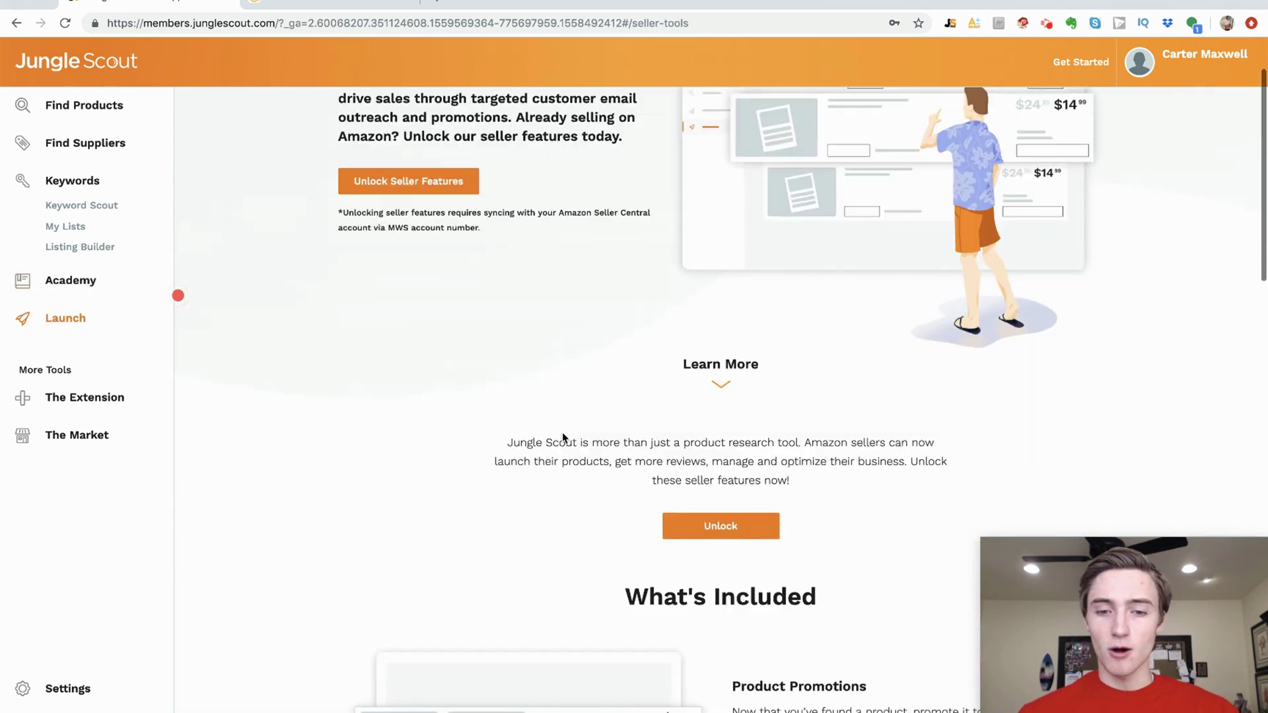
scroll(562, 435, "down", 7)
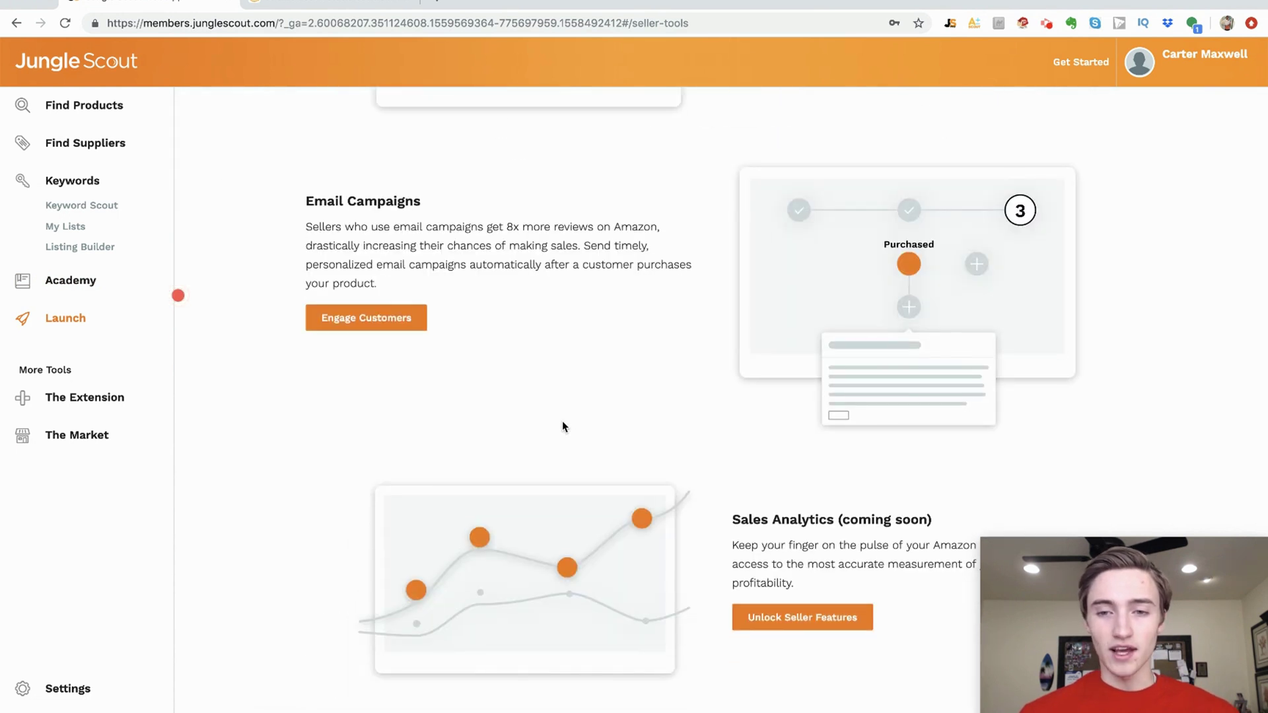
scroll(563, 425, "up", 1)
scroll(563, 426, "up", 6)
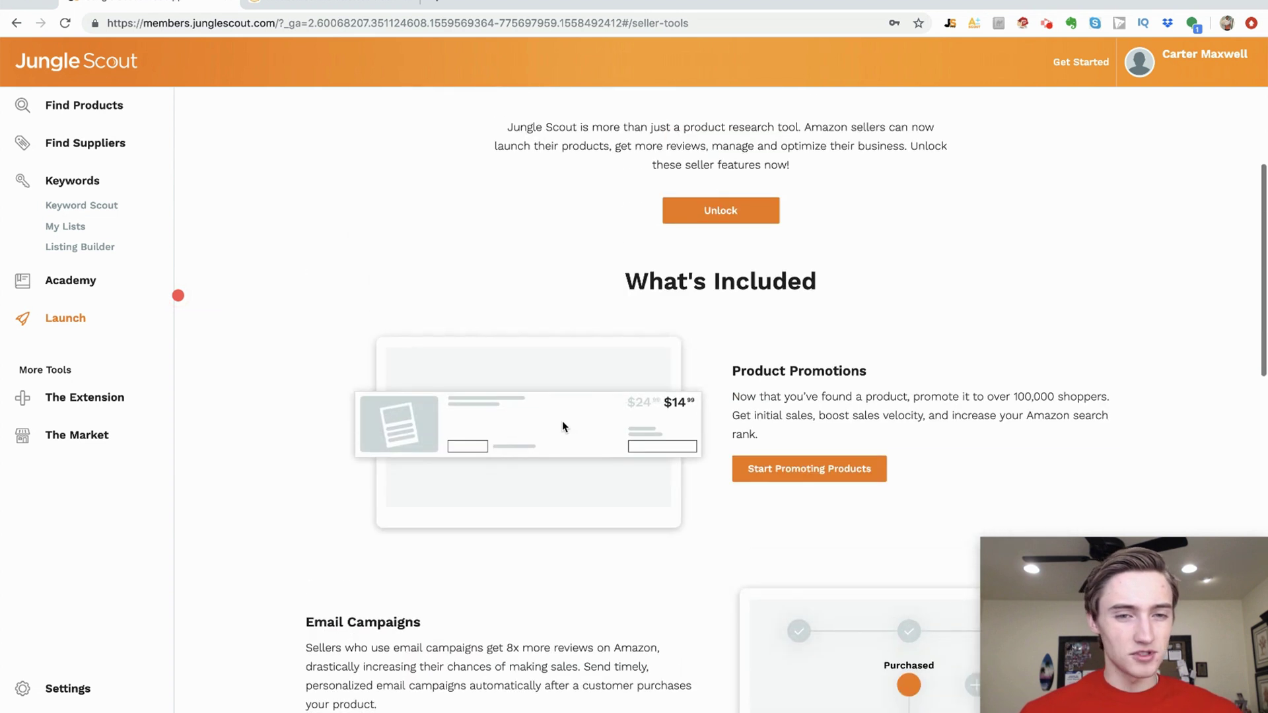
scroll(224, 355, "up", 4)
scroll(280, 359, "up", 3)
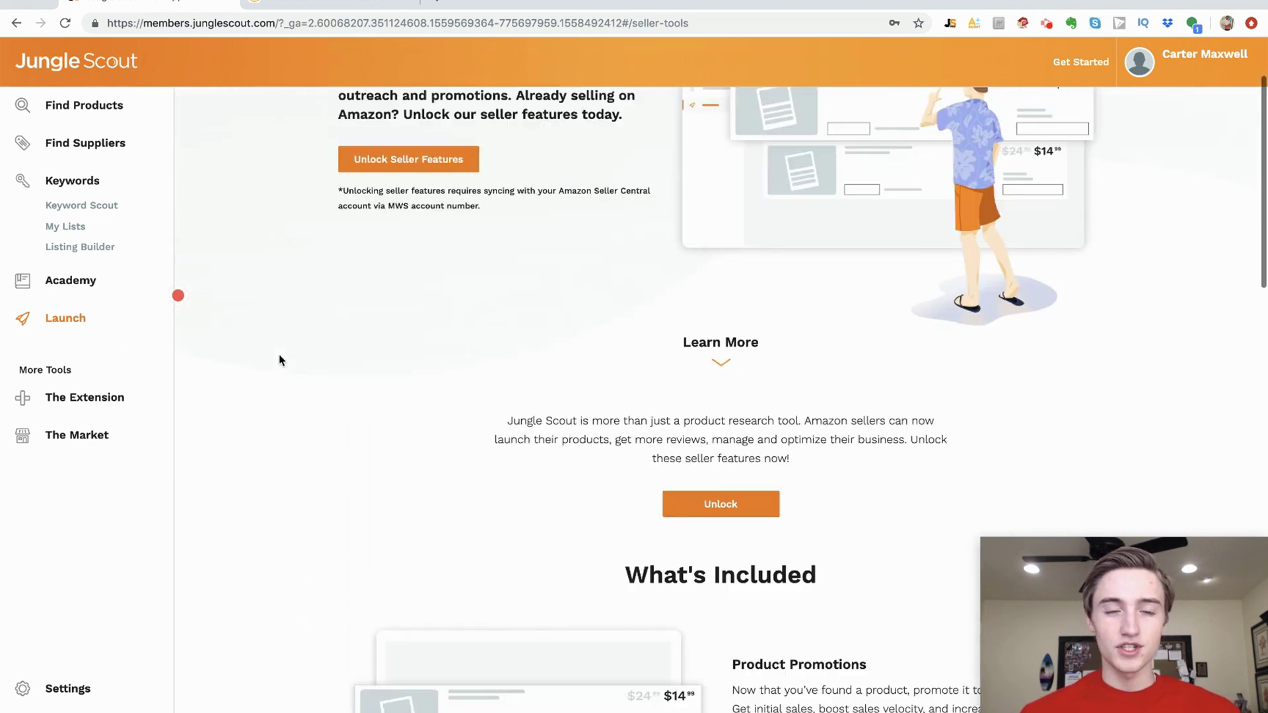
- View the Chrome extension page and open the Jungle Scout Market
left_click(85, 399)
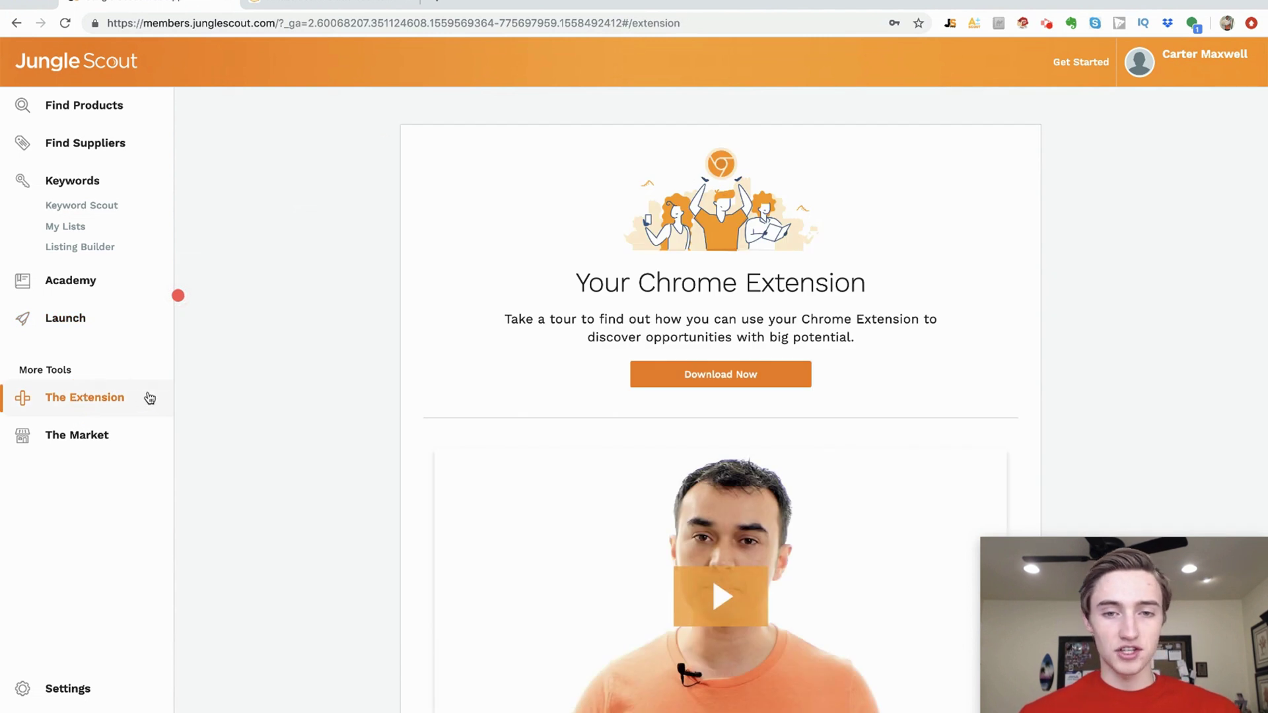
scroll(150, 398, "down", 3)
left_click(77, 436)
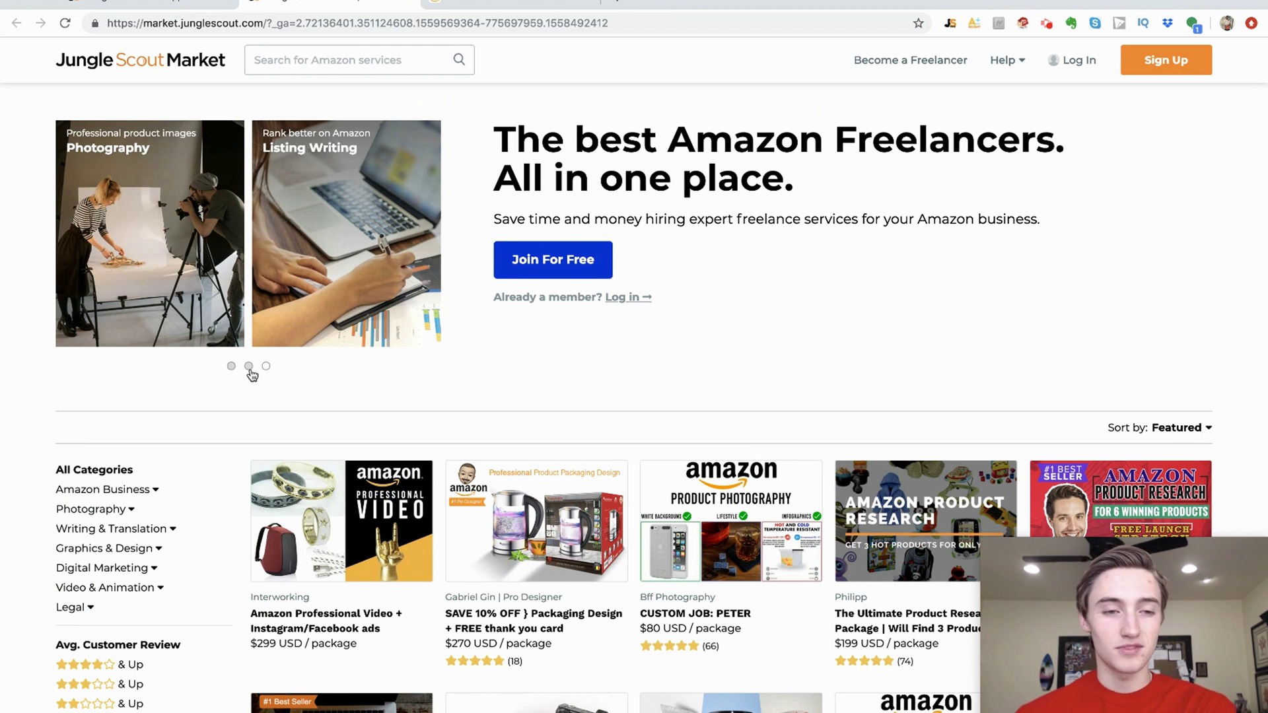
- Browse the featured freelancer services in the Jungle Scout Market, such as product photography, packaging design, listing writing and product research
scroll(728, 359, "down", 3)
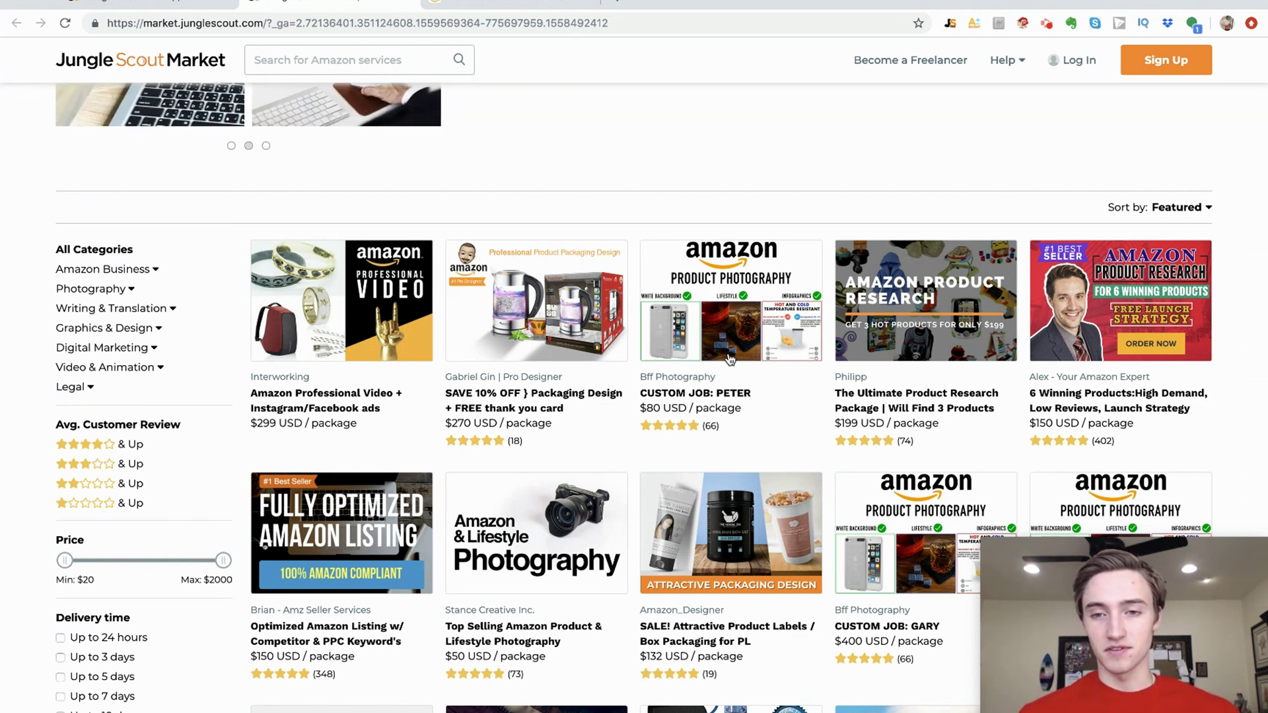
scroll(1217, 373, "down", 2)
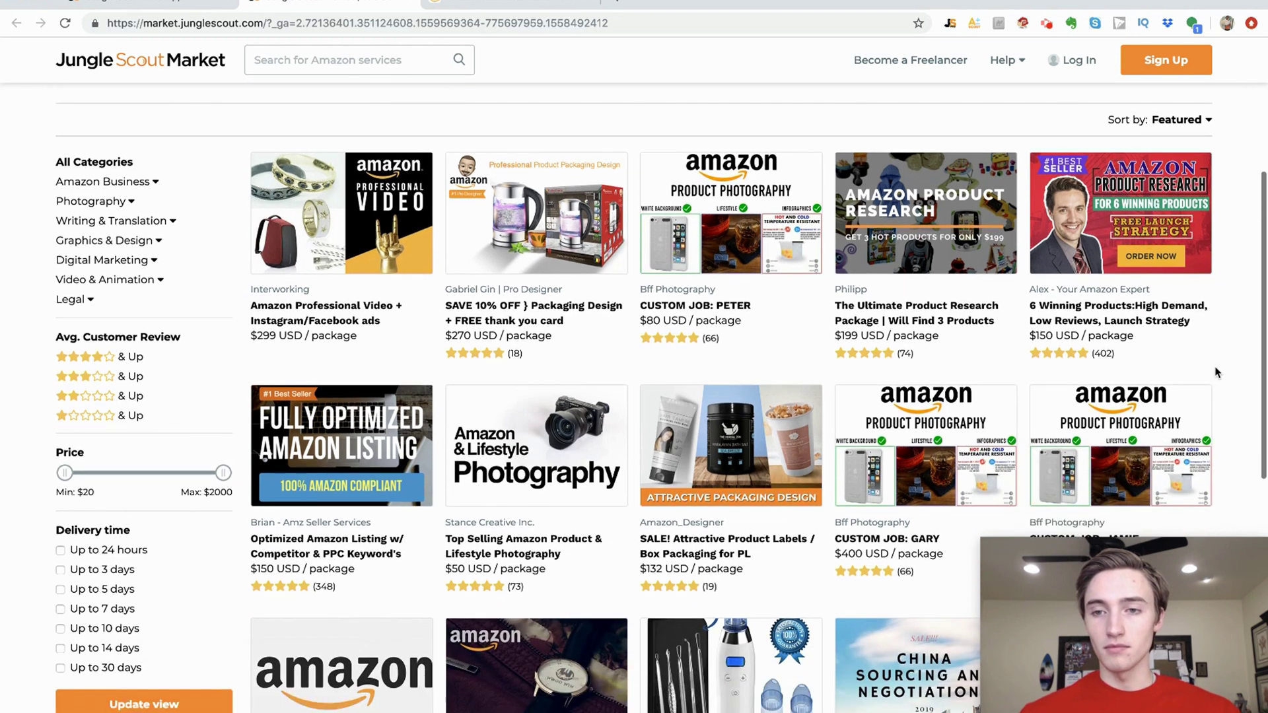
scroll(925, 297, "down", 1)
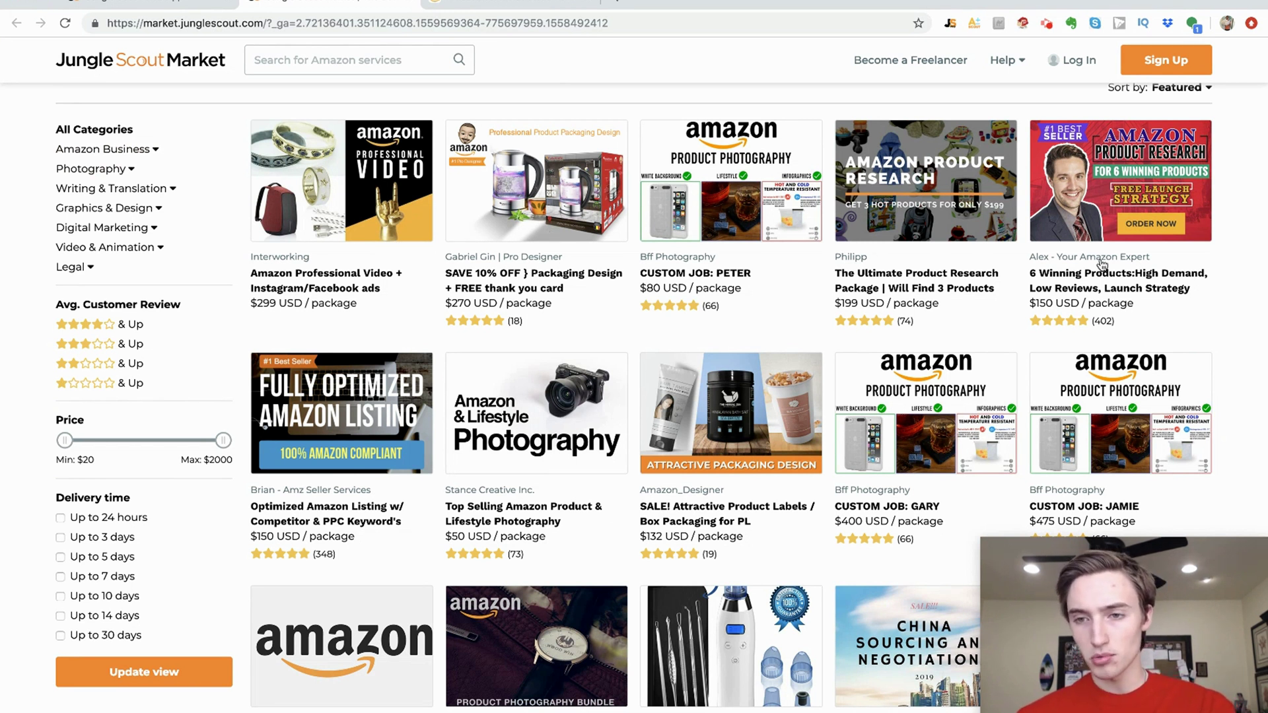
scroll(1237, 310, "down", 4)
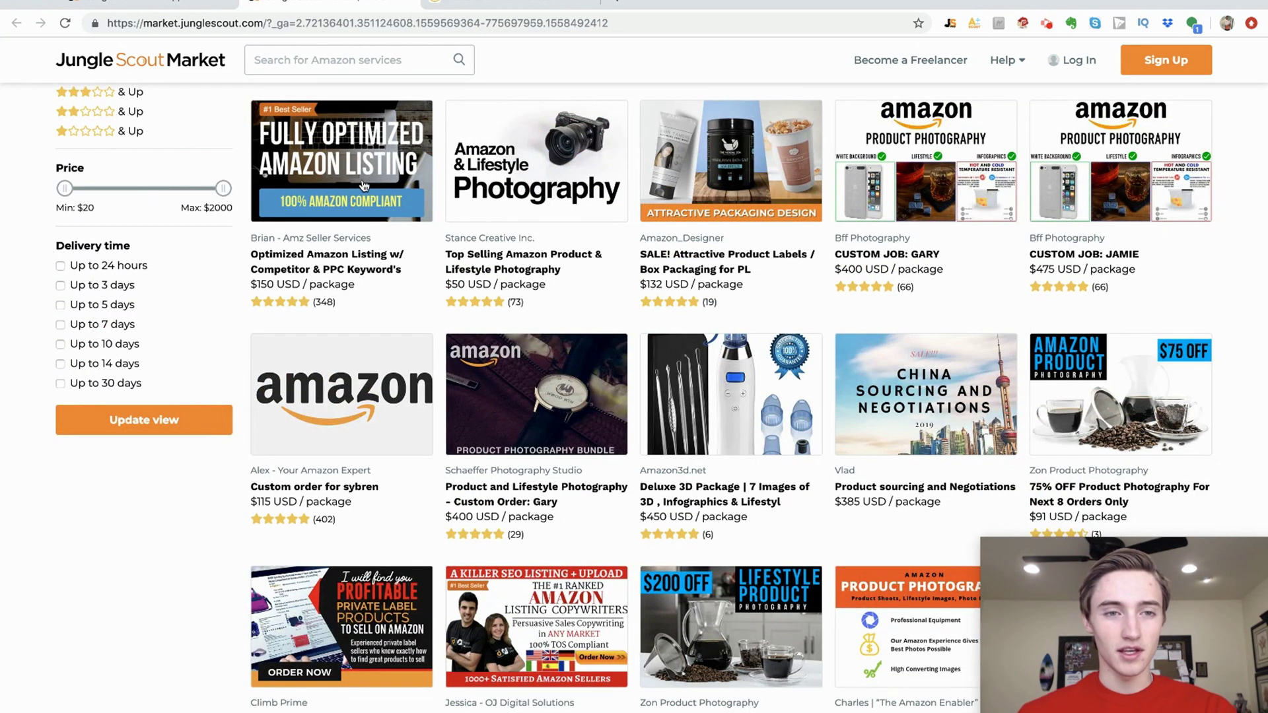
scroll(588, 415, "up", 8)
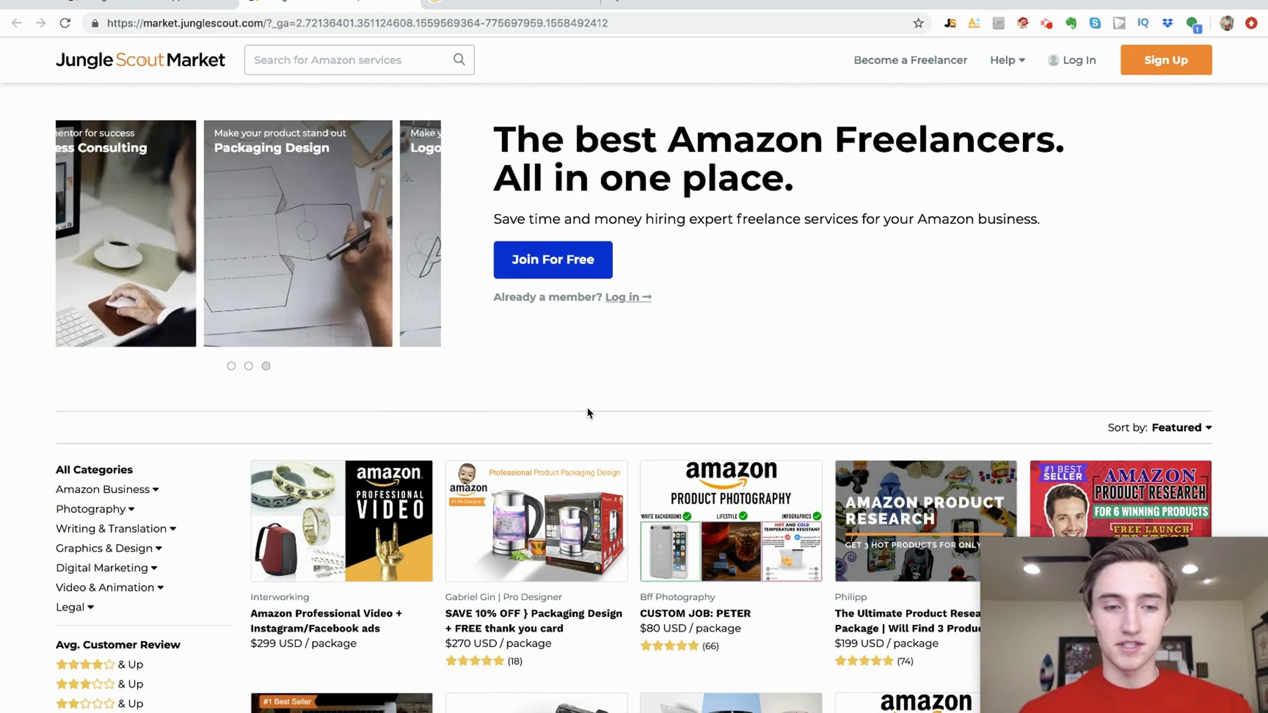
scroll(589, 414, "down", 5)
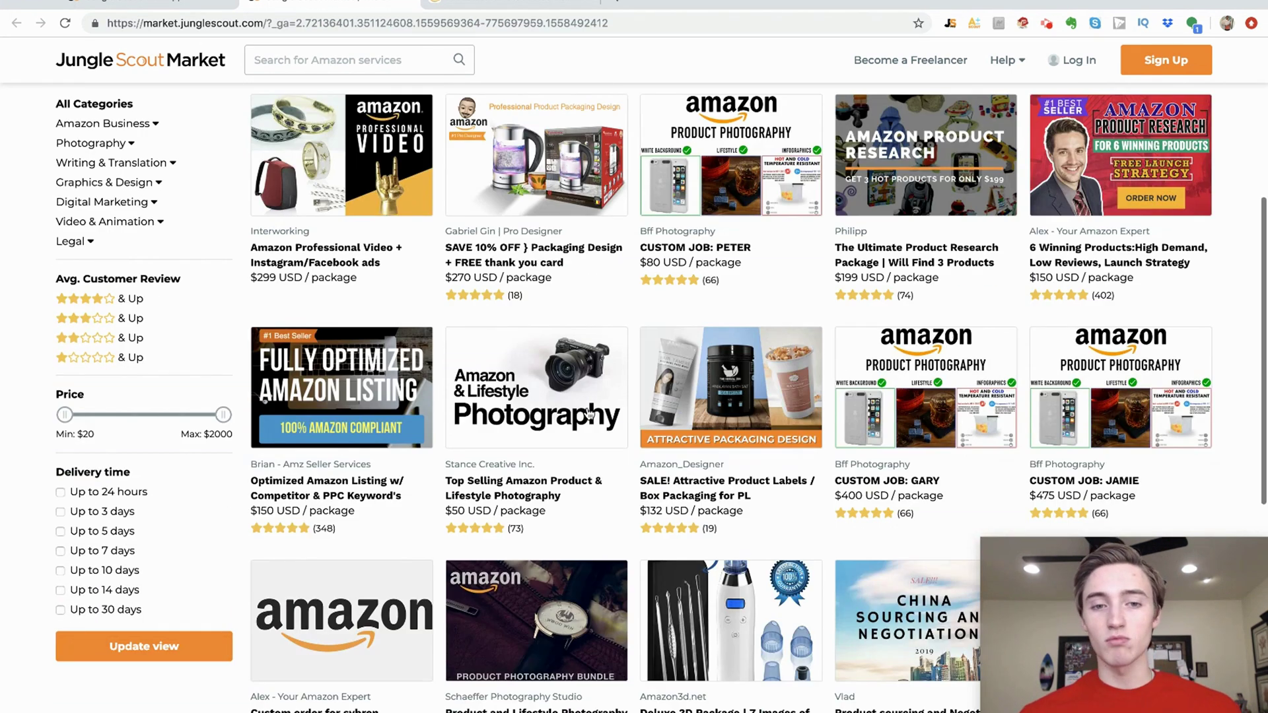
scroll(590, 414, "down", 6)
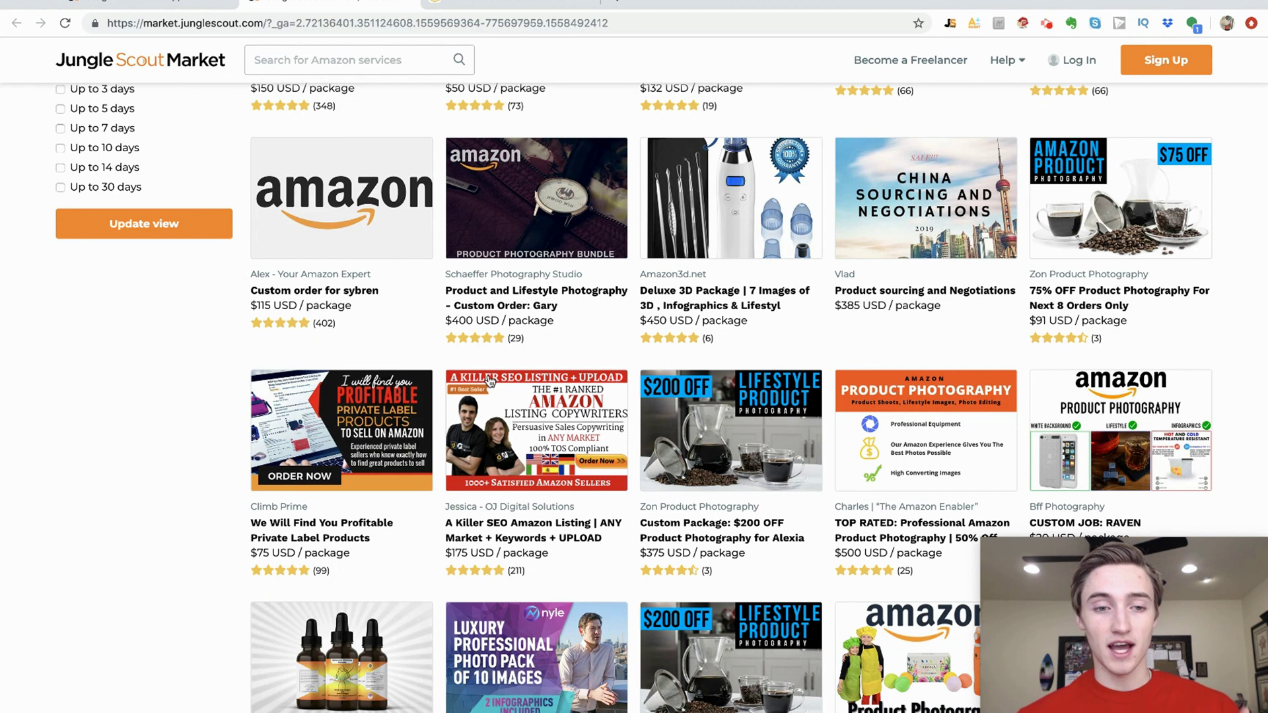
scroll(490, 382, "up", 7)
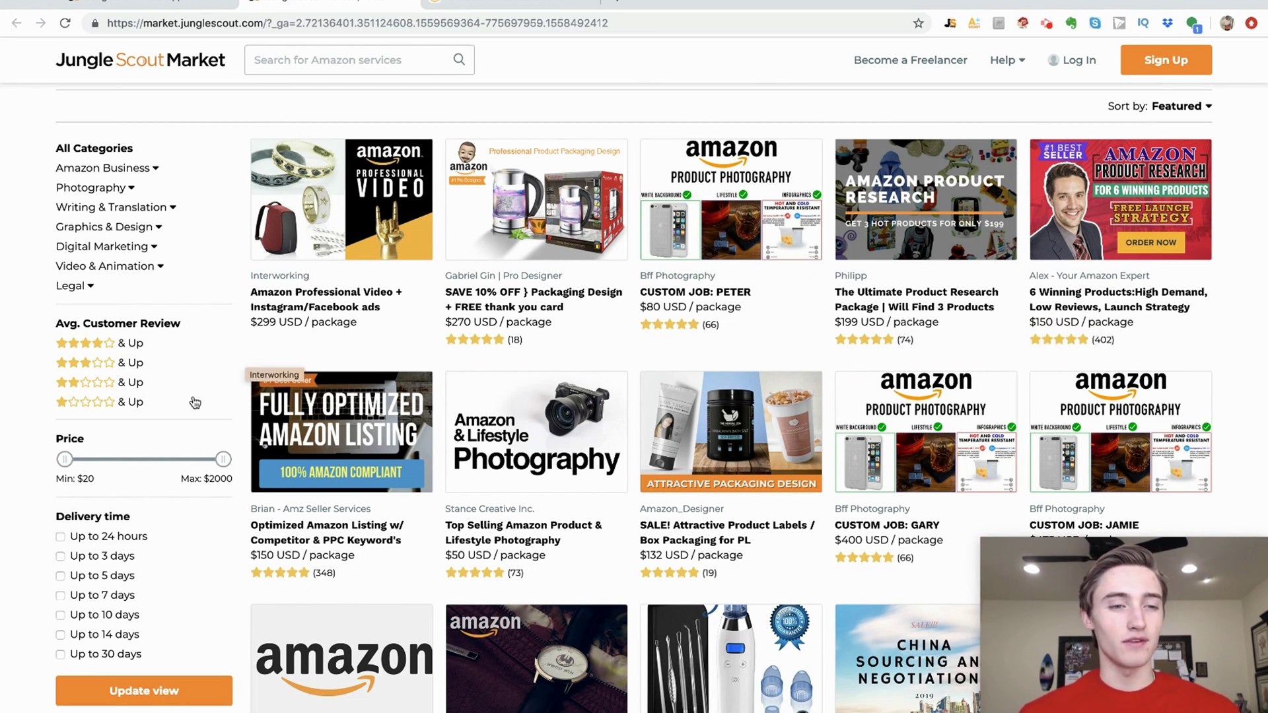
scroll(198, 402, "up", 3)
scroll(194, 402, "up", 2)
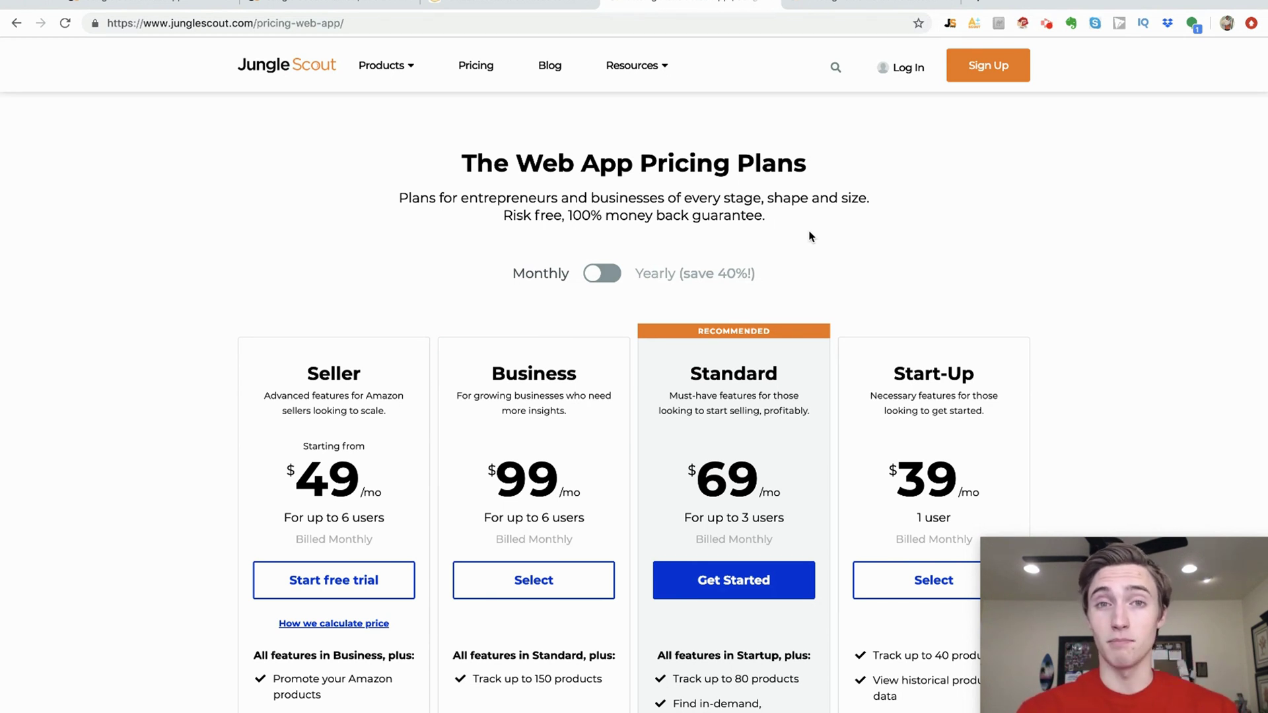
- Compare the monthly prices and features of the Seller, Business, Standard and Start-Up plans on the Web App pricing page
scroll(810, 231, "down", 2)
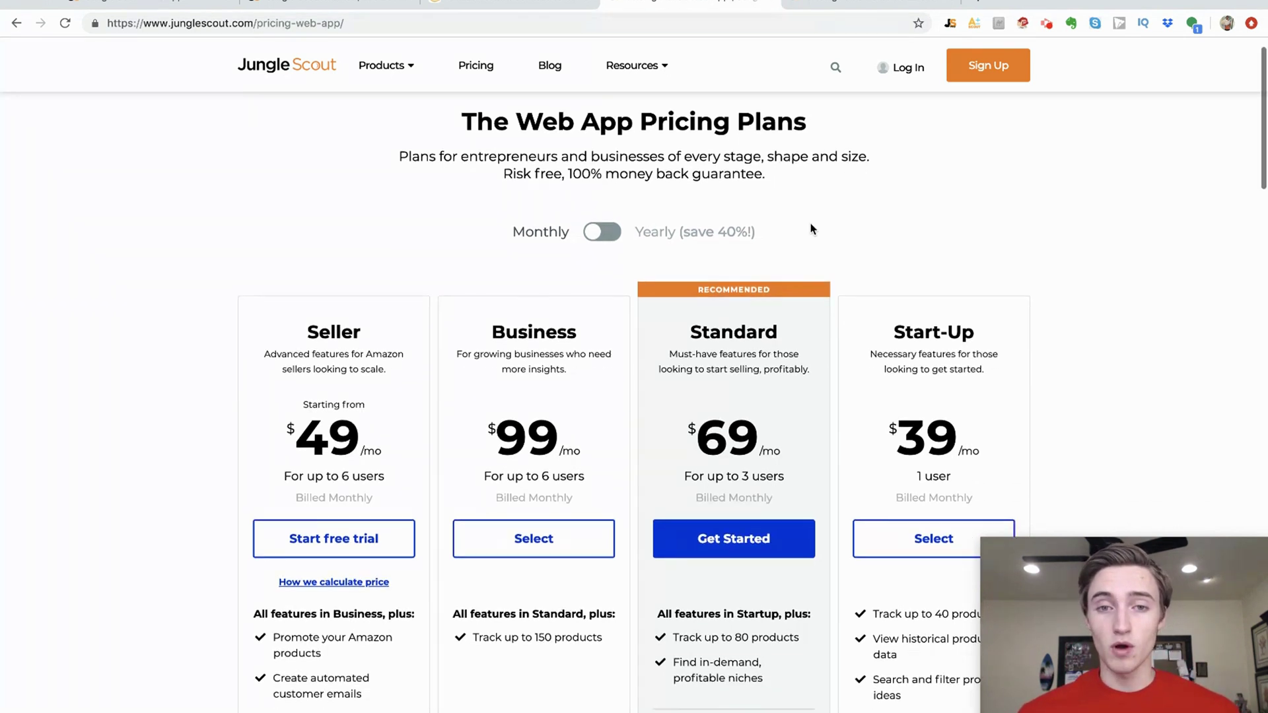
scroll(810, 227, "up", 1)
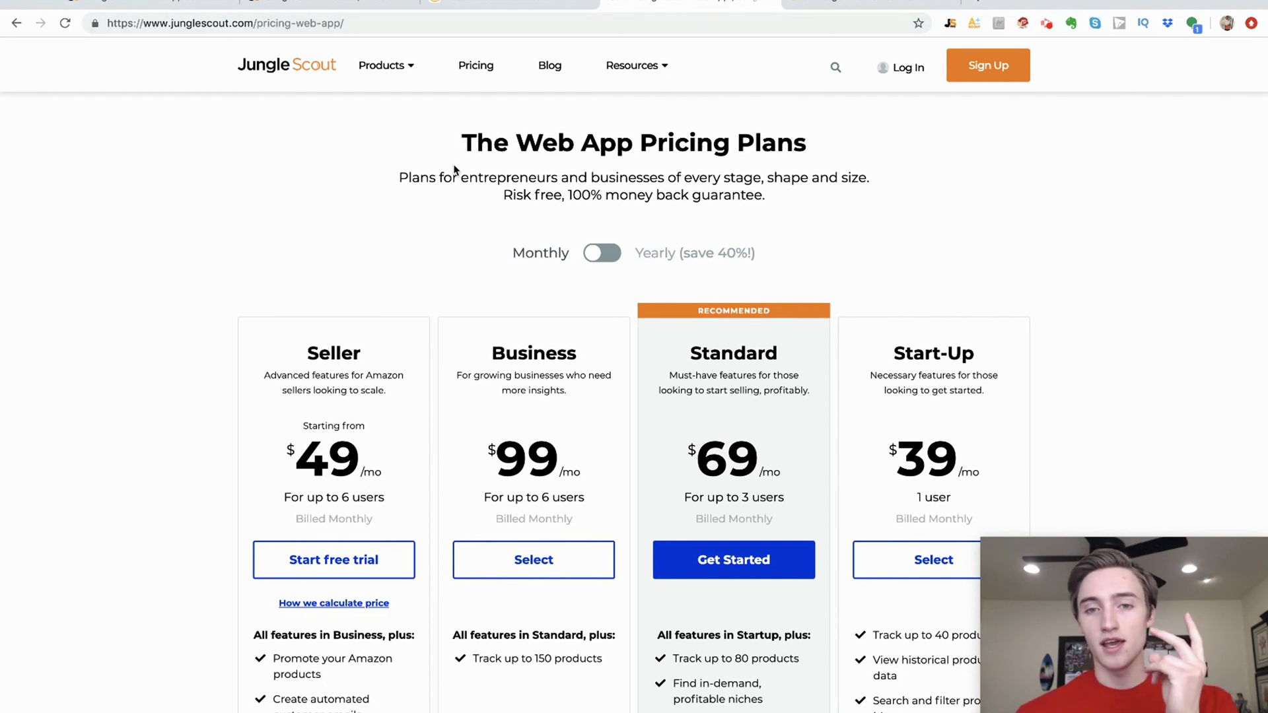
scroll(453, 170, "down", 3)
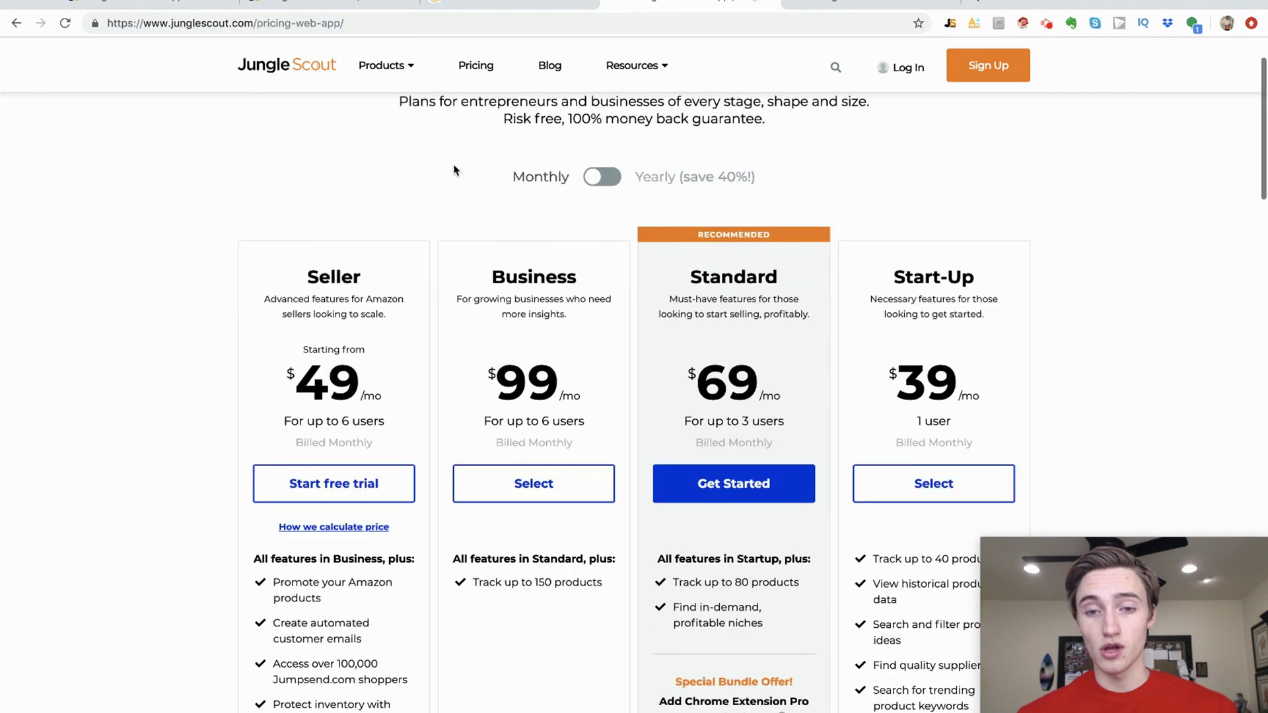
scroll(1083, 365, "down", 1)
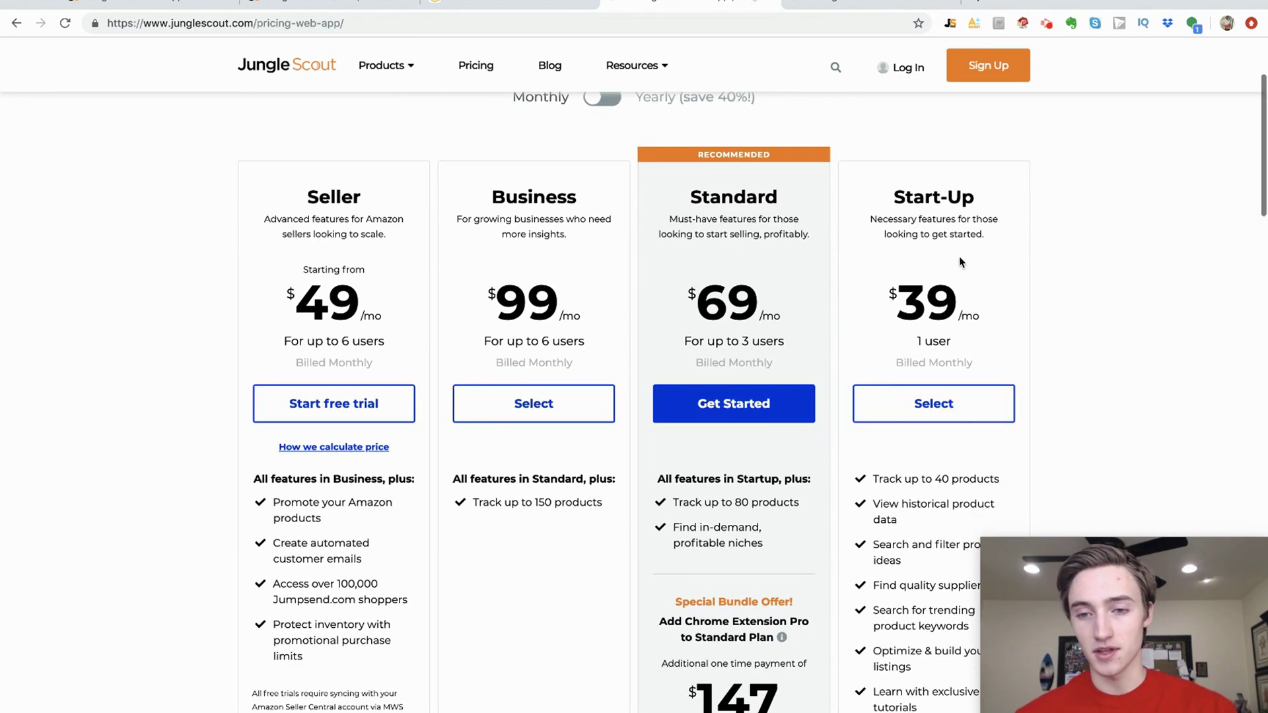
scroll(1049, 276, "down", 1)
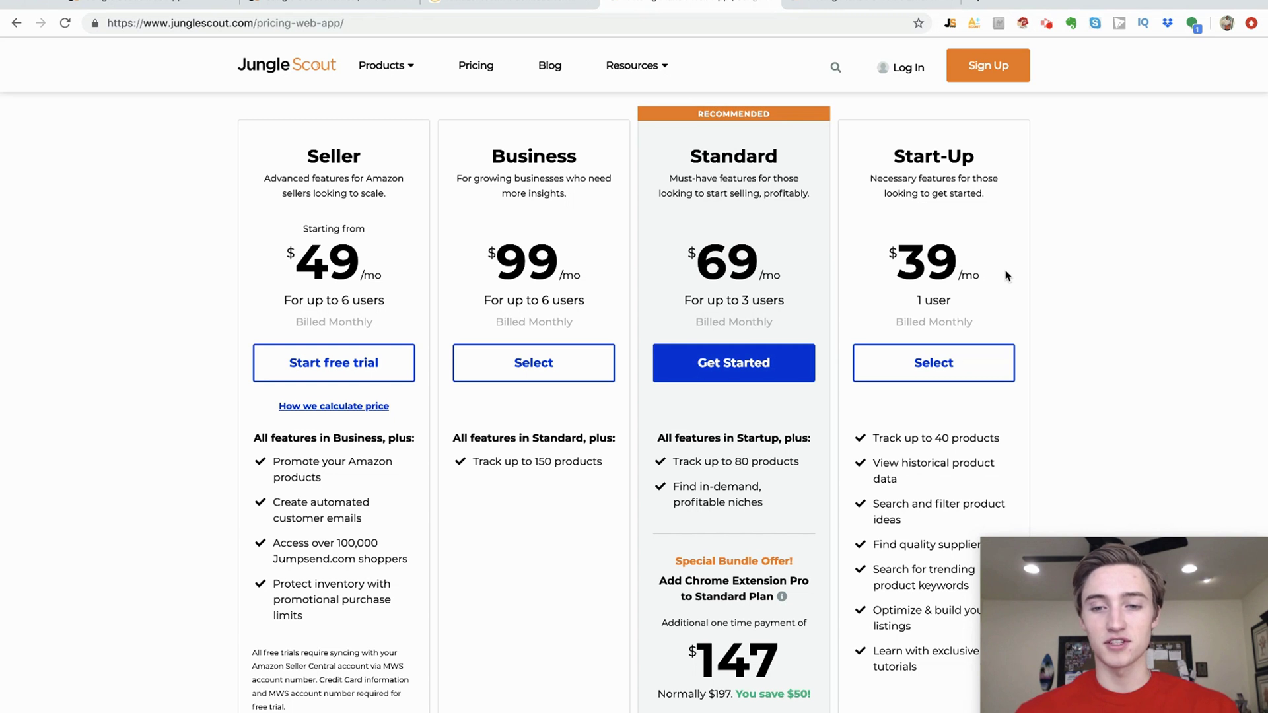
scroll(1007, 275, "down", 1)
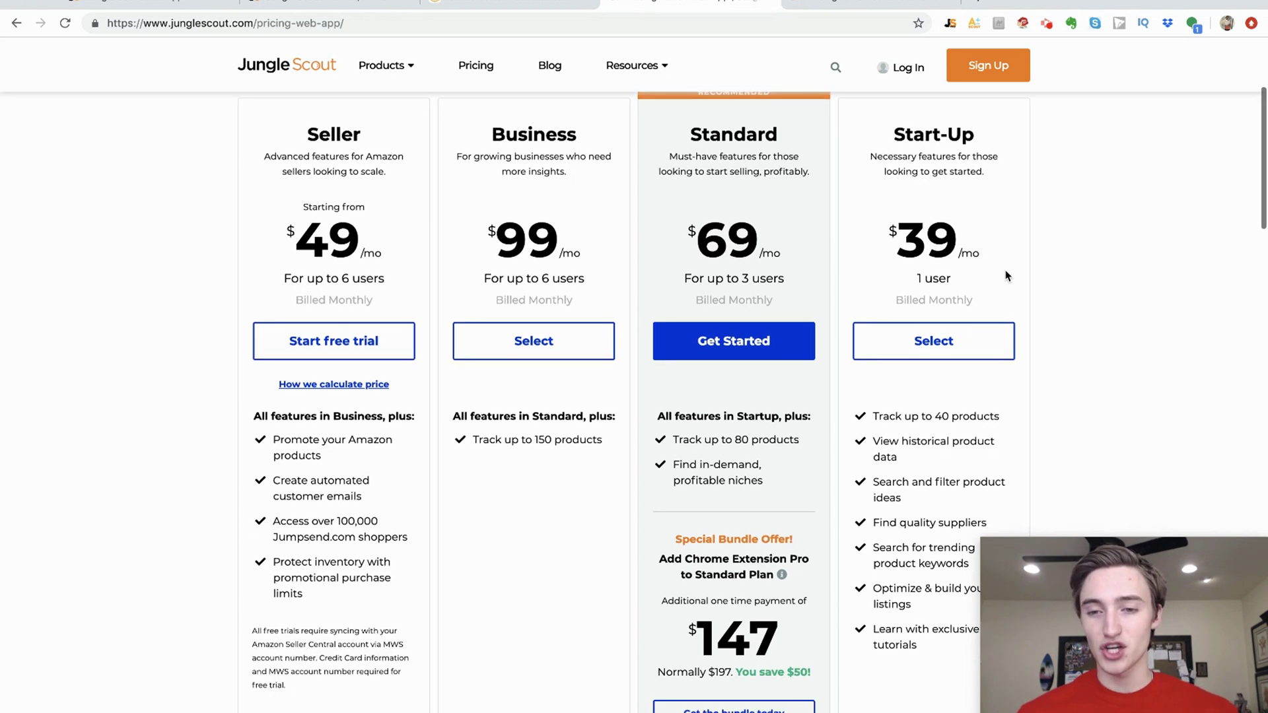
- Check the Start-Up plan's product tracking limit, remaining features and monthly price
triple_click(923, 416)
scroll(1069, 380, "down", 3)
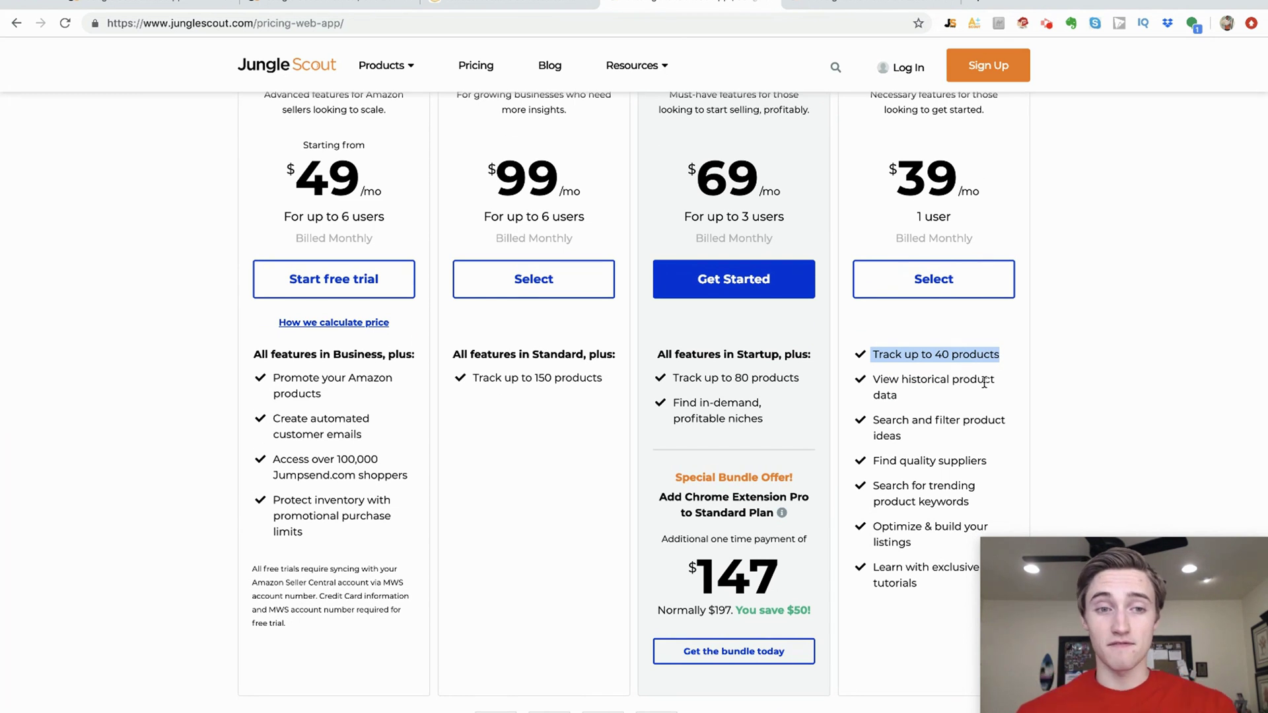
scroll(984, 382, "up", 5)
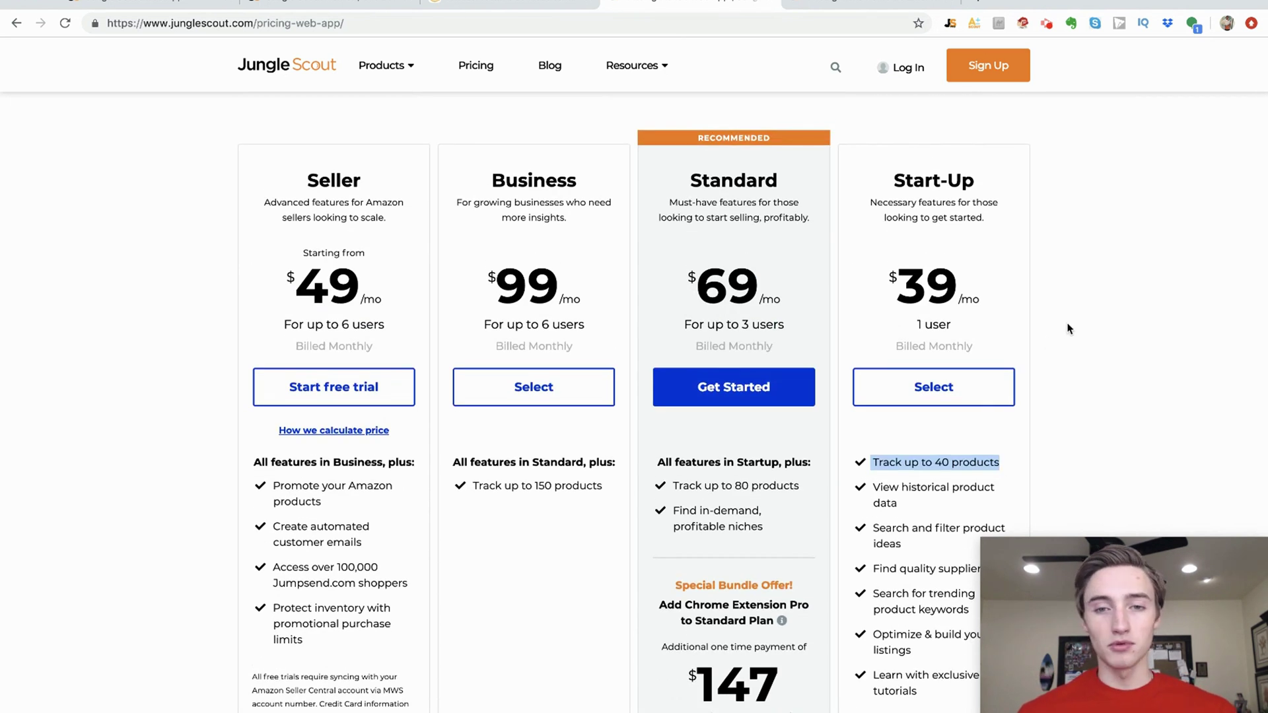
triple_click(955, 182)
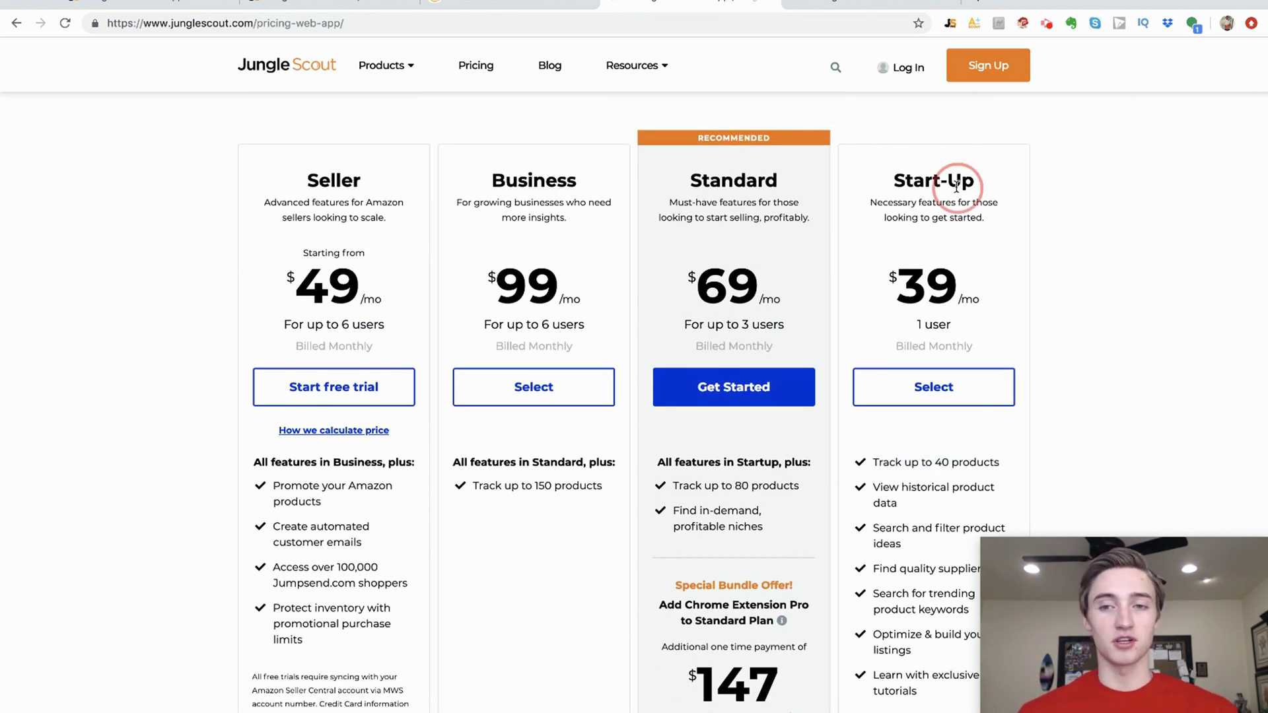
double_click(935, 283)
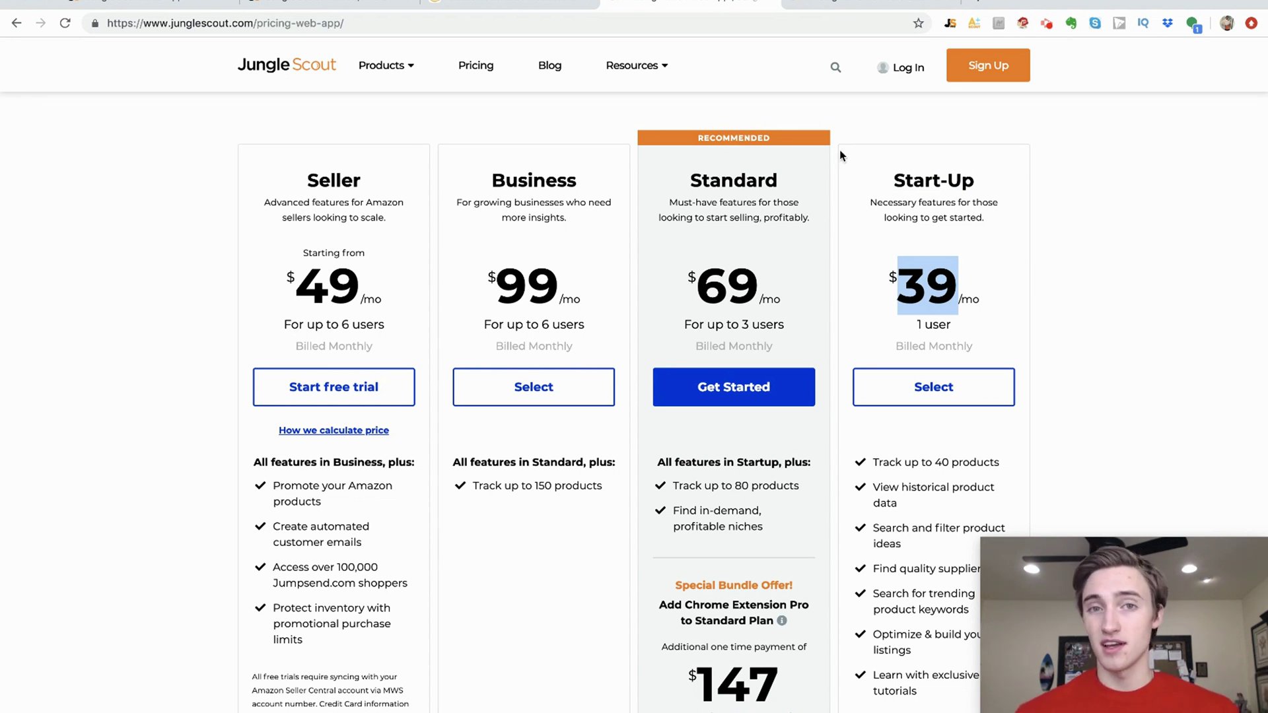
- Switch to the Chrome extension pricing page and compare the annual fees and features of the Lite and Pro versions
key("ctrl+Tab")
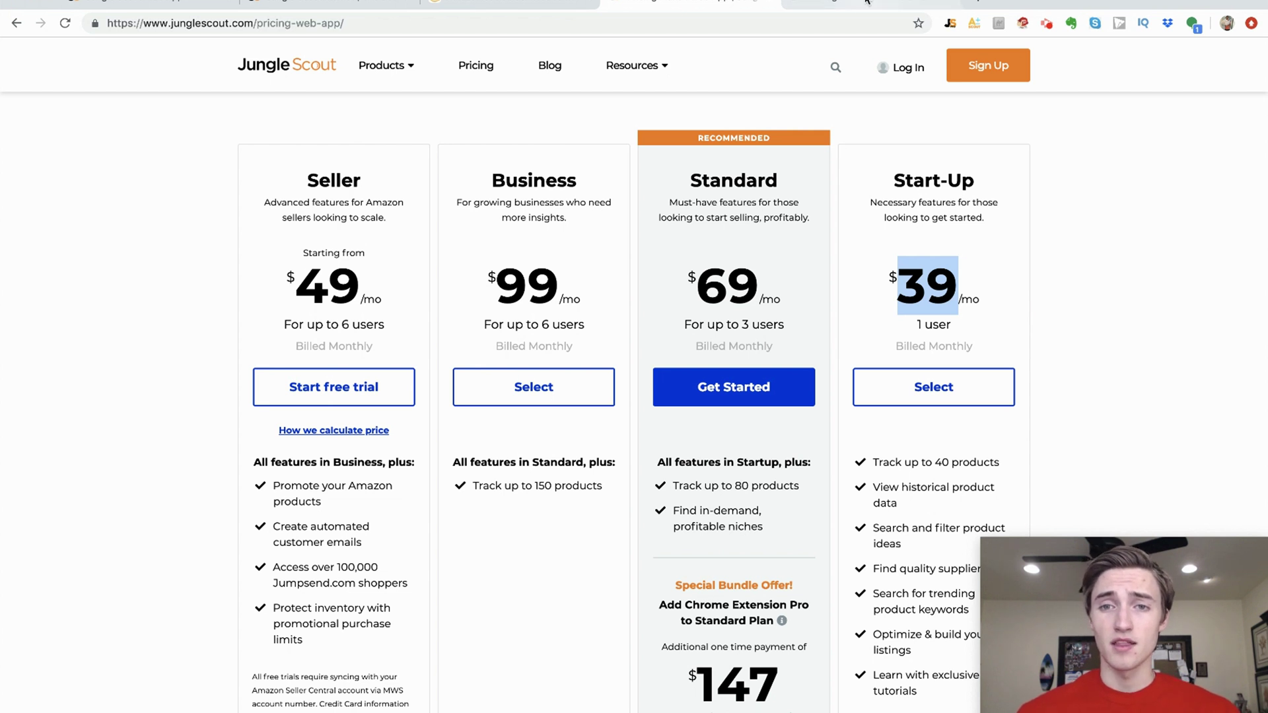
scroll(627, 419, "down", 2)
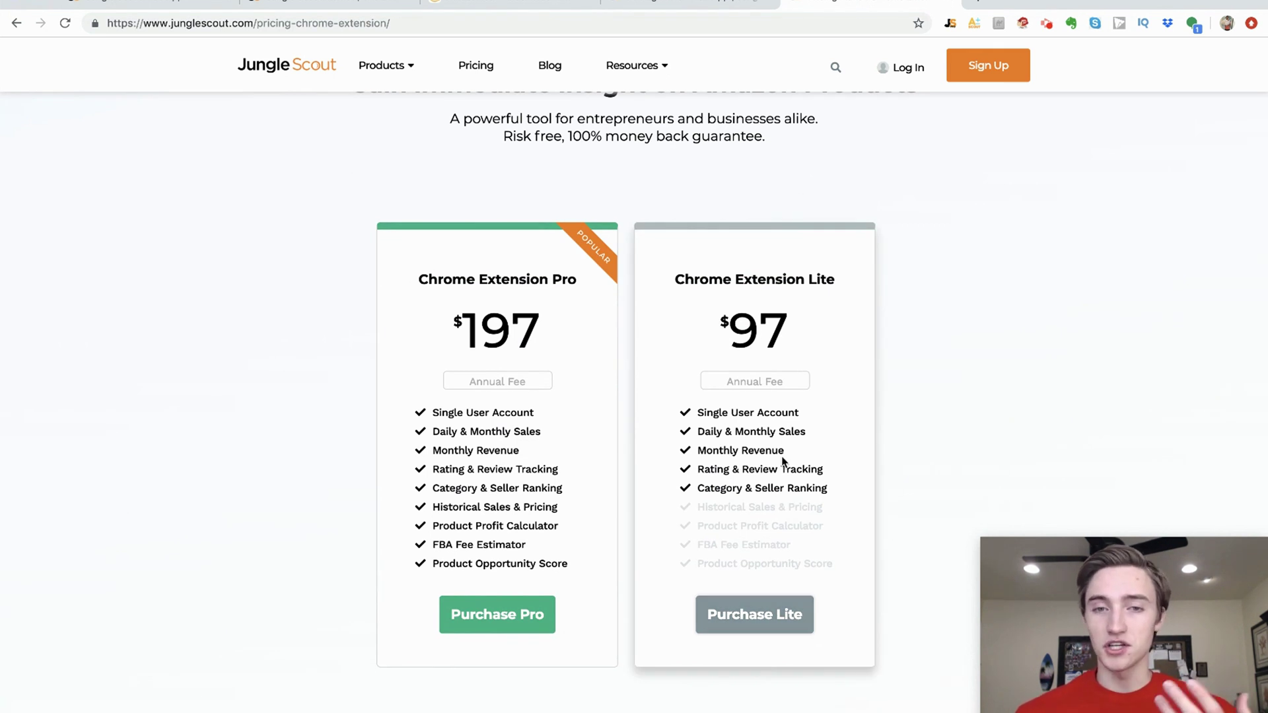
double_click(763, 325)
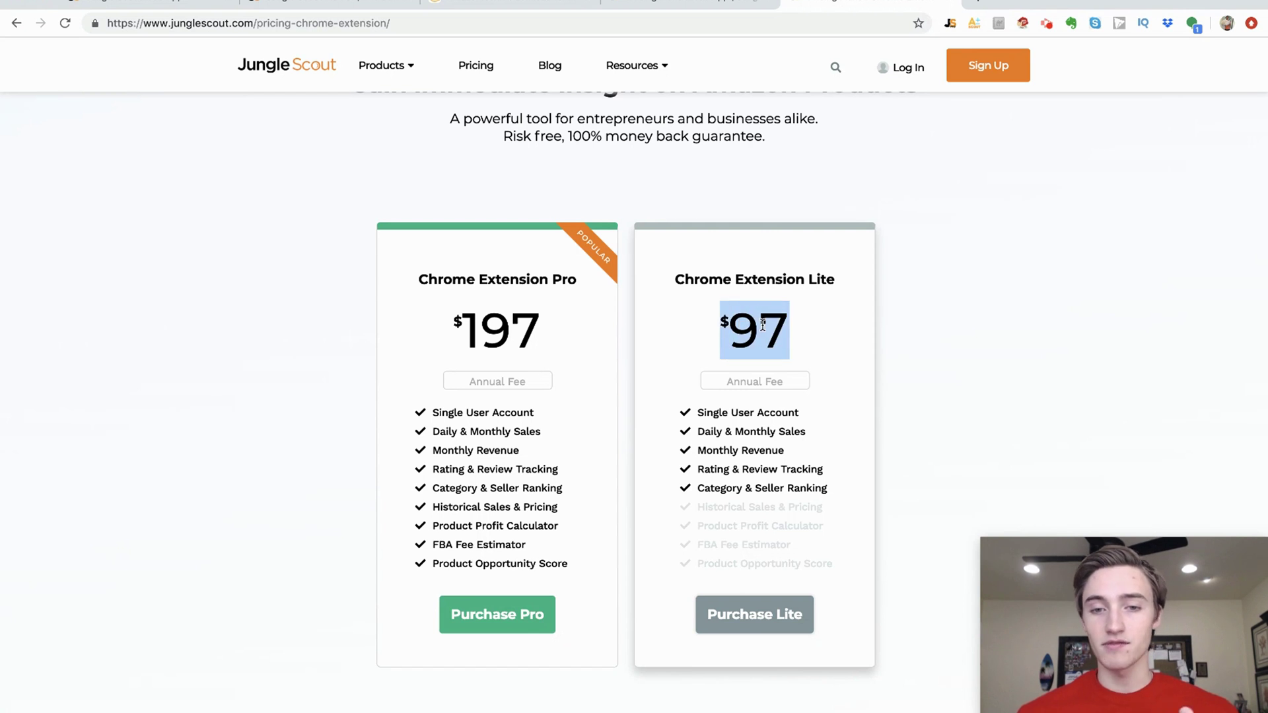
left_click(763, 325)
double_click(497, 326)
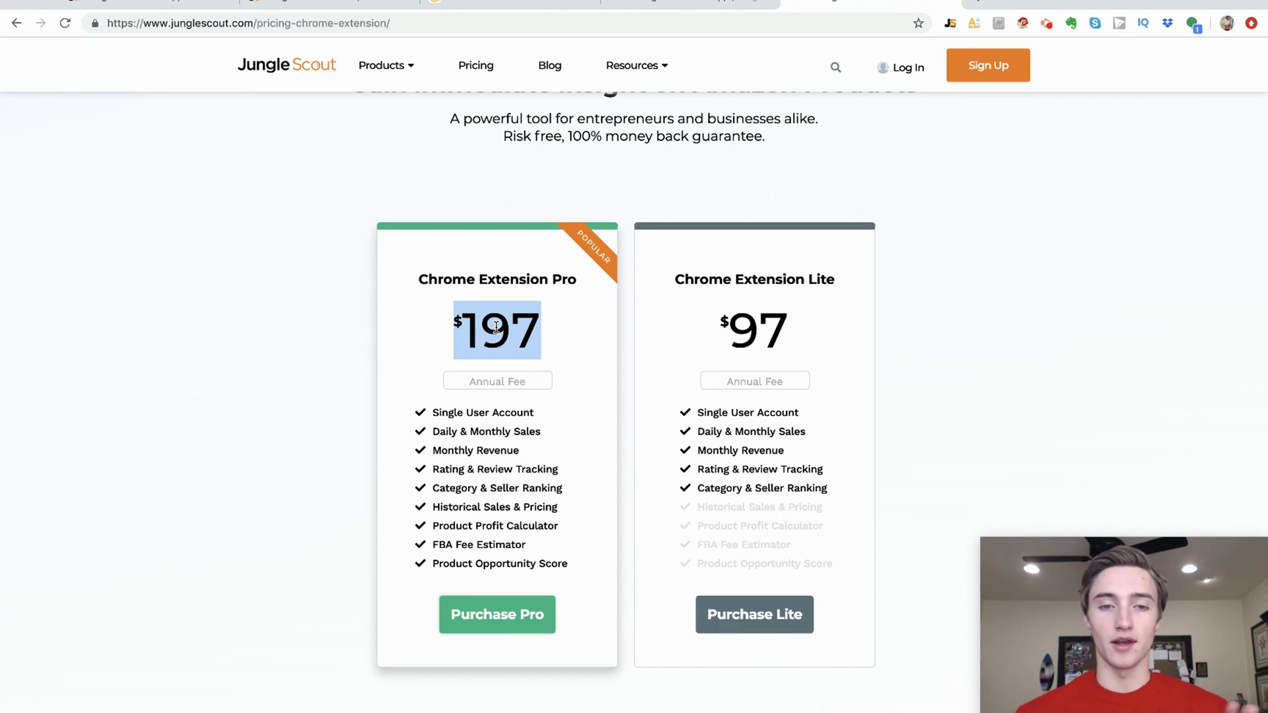
triple_click(505, 279)
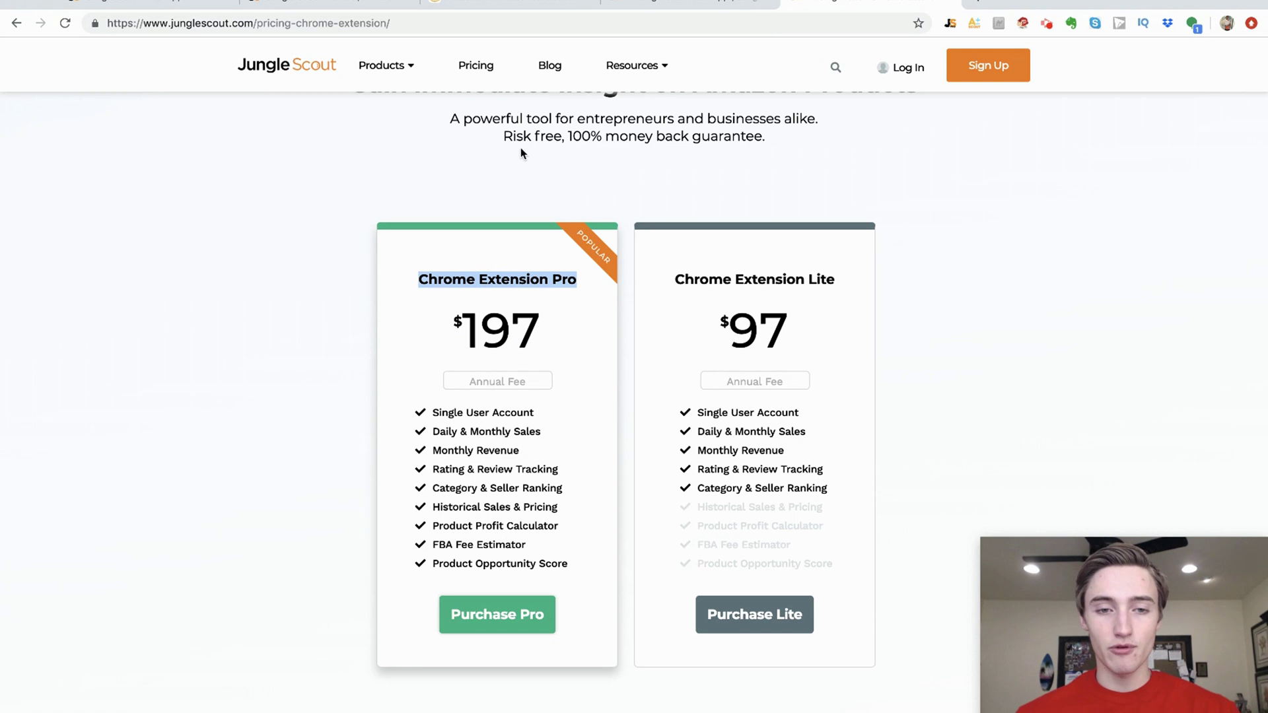
- Return to the Web App pricing plans and recheck the Start-Up plan's monthly price
left_click(688, 4)
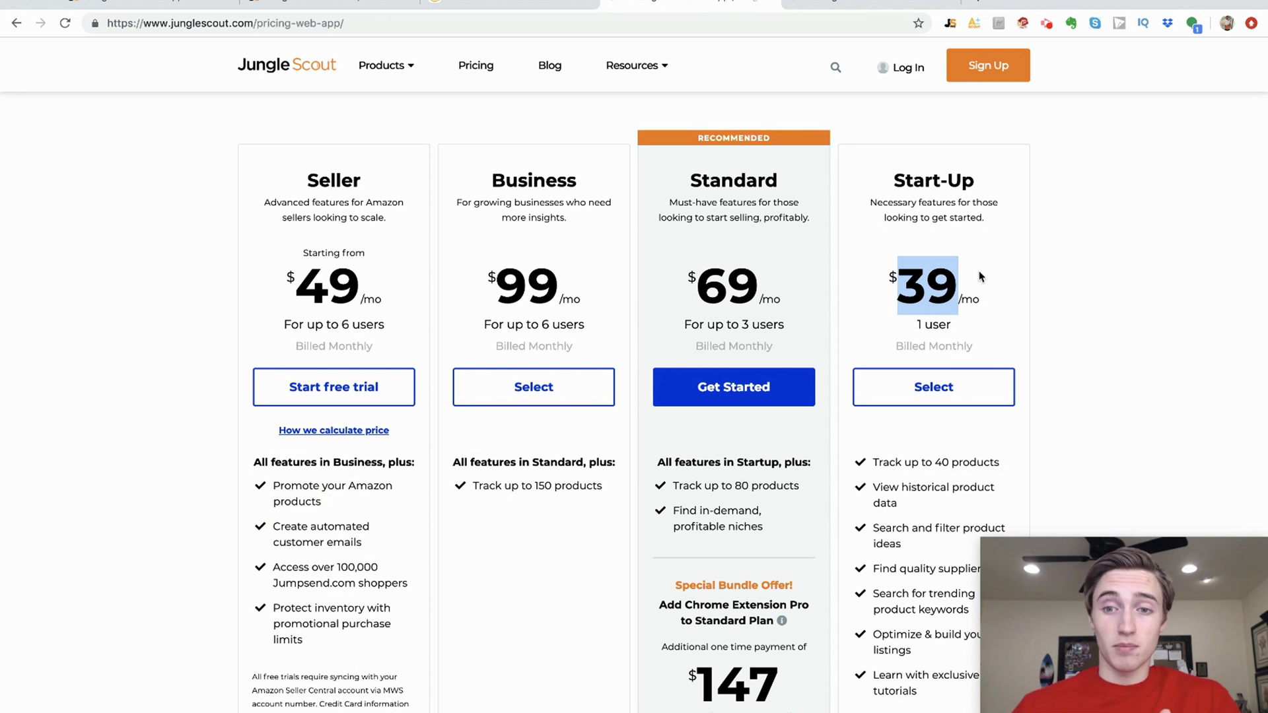
left_click(927, 286)
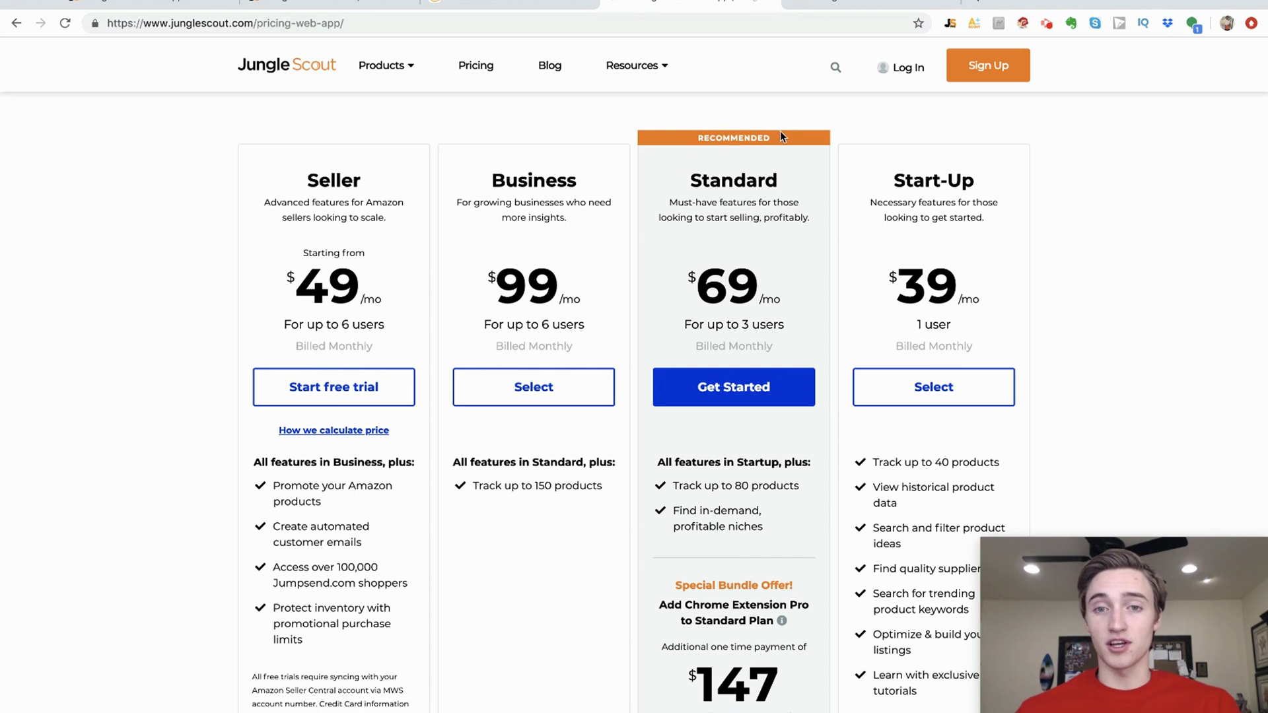
scroll(1112, 338, "up", 3)
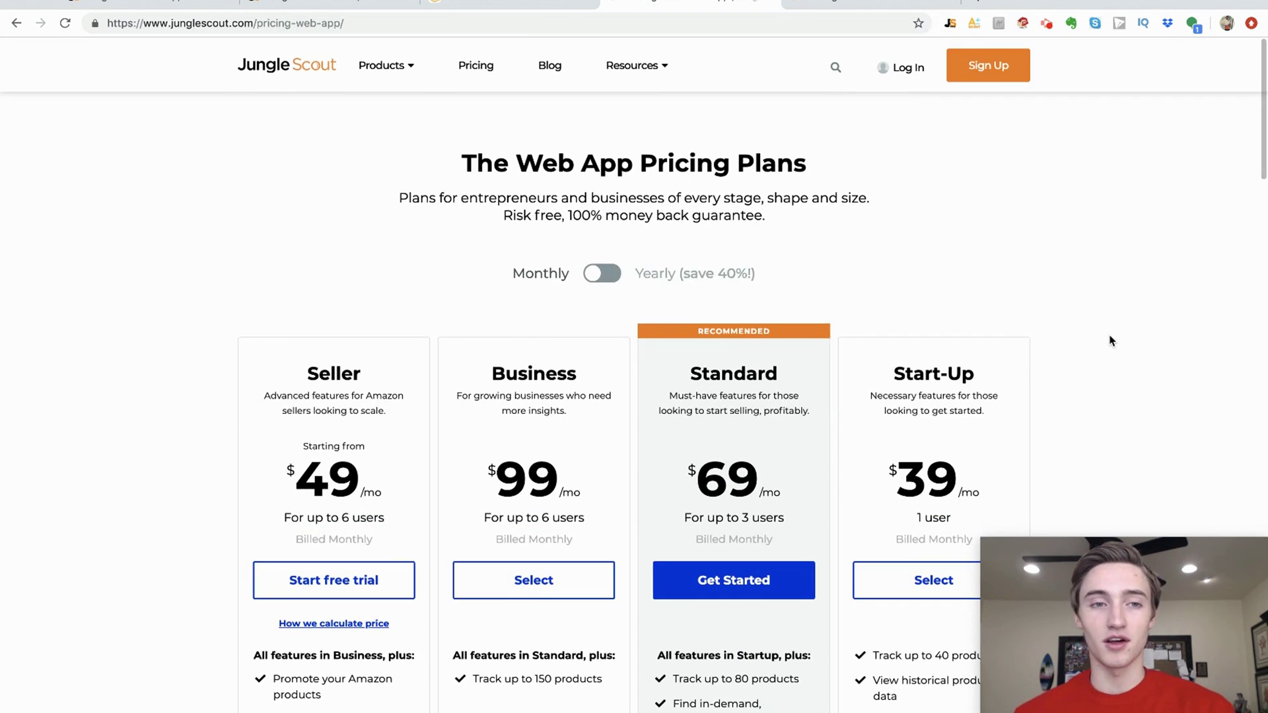